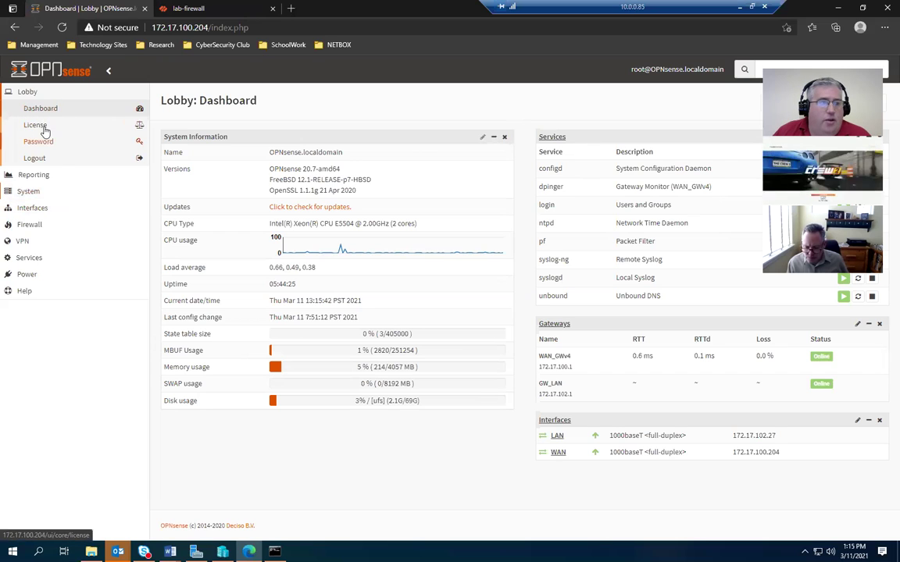
Look through the options available under Reporting and System, including the Trust entries for authorities, certificates and revocation.
left_click(33, 174)
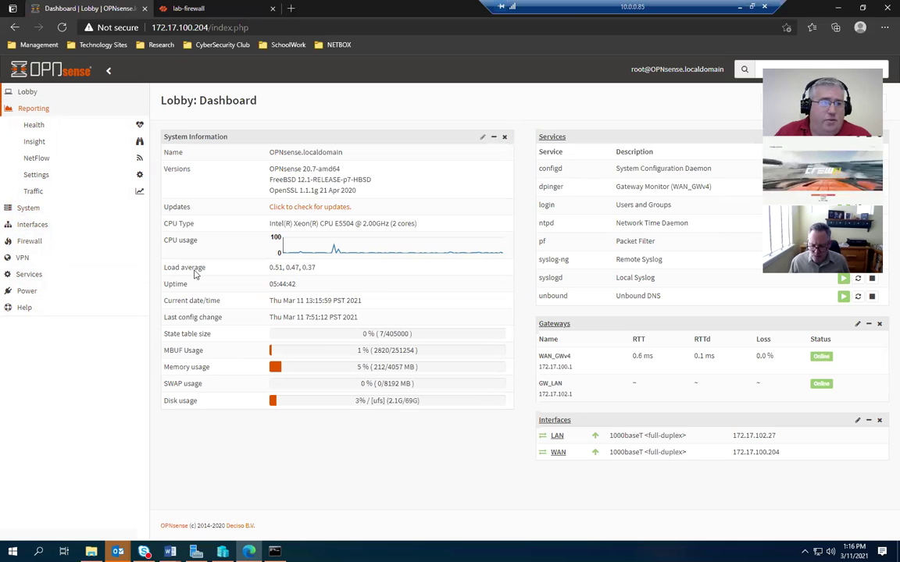
left_click(37, 174)
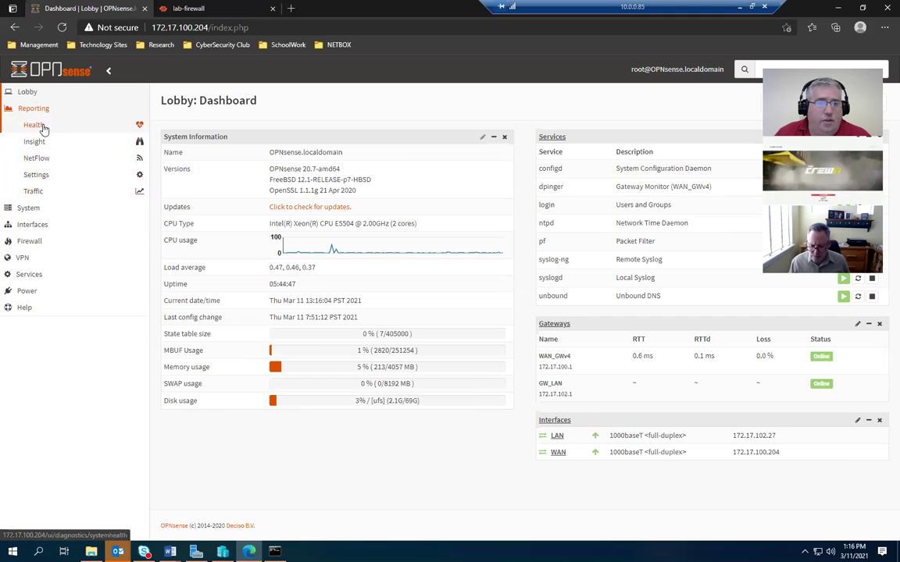
left_click(30, 208)
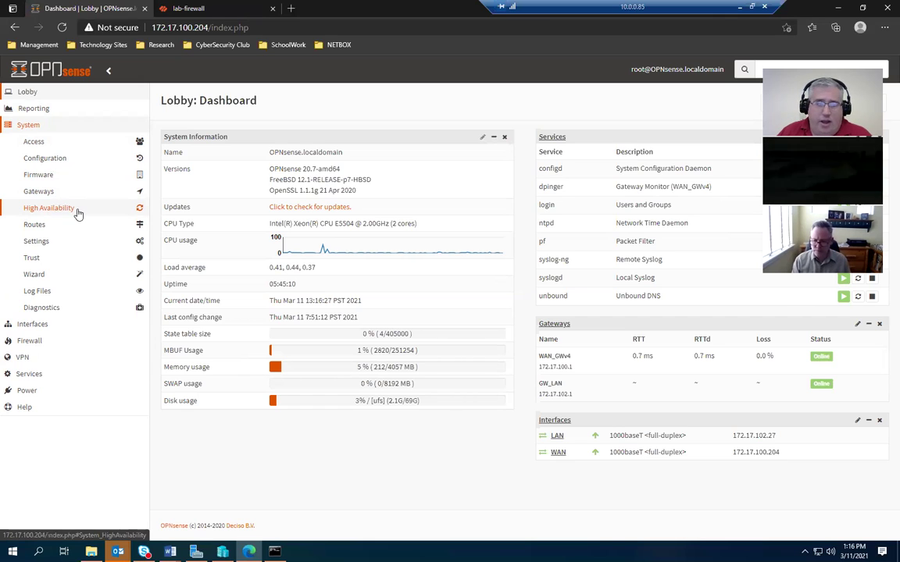
left_click(50, 261)
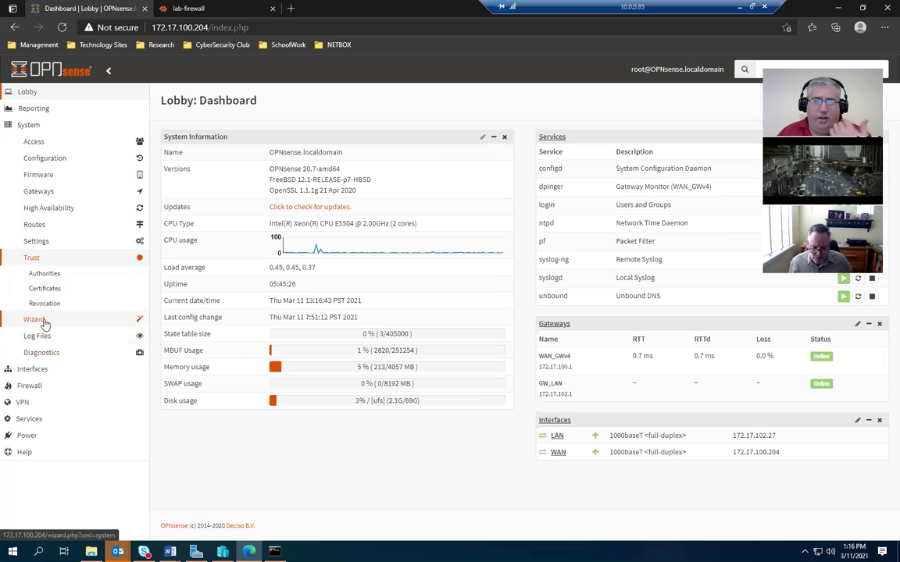
Open the WAN interface configuration and review its basic, generic and static IPv4 settings.
left_click(43, 369)
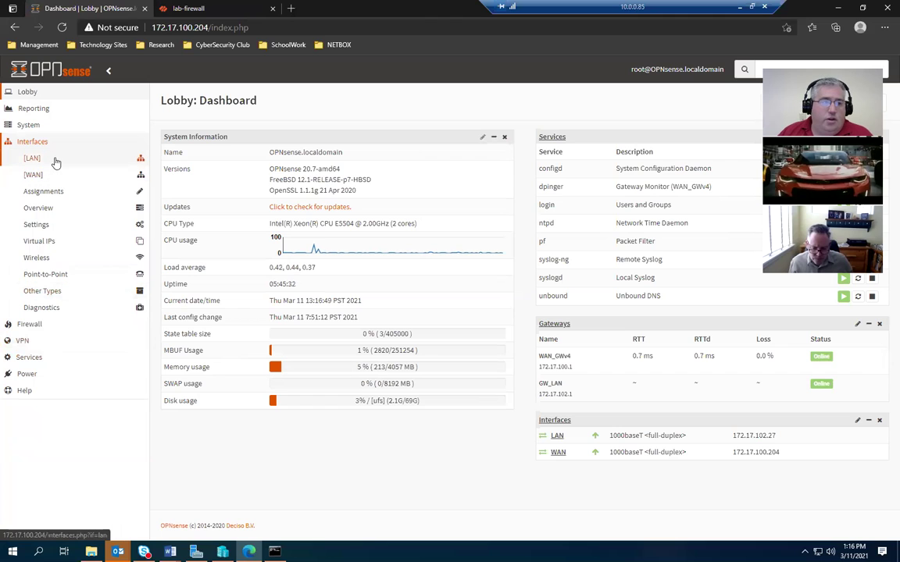
left_click(59, 165)
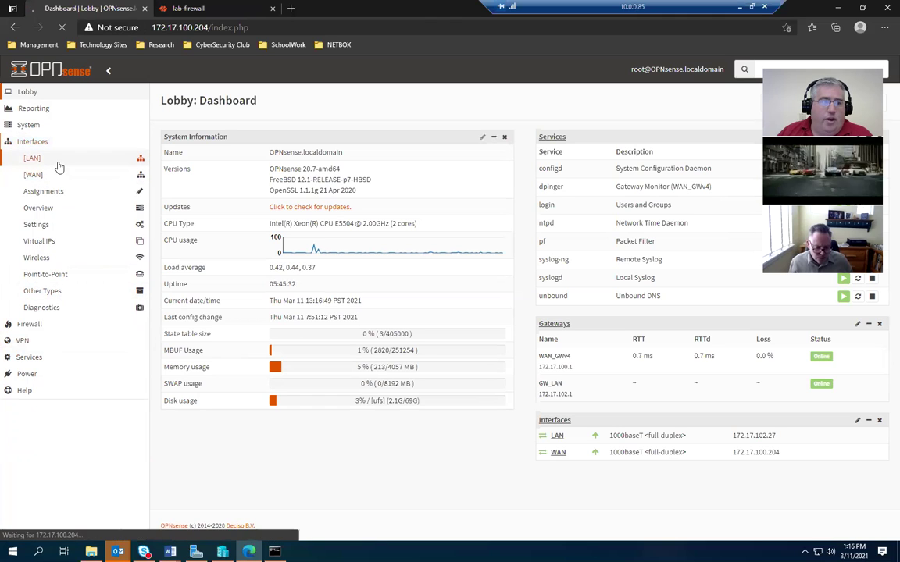
left_click(58, 175)
scroll(531, 273, "down", 2)
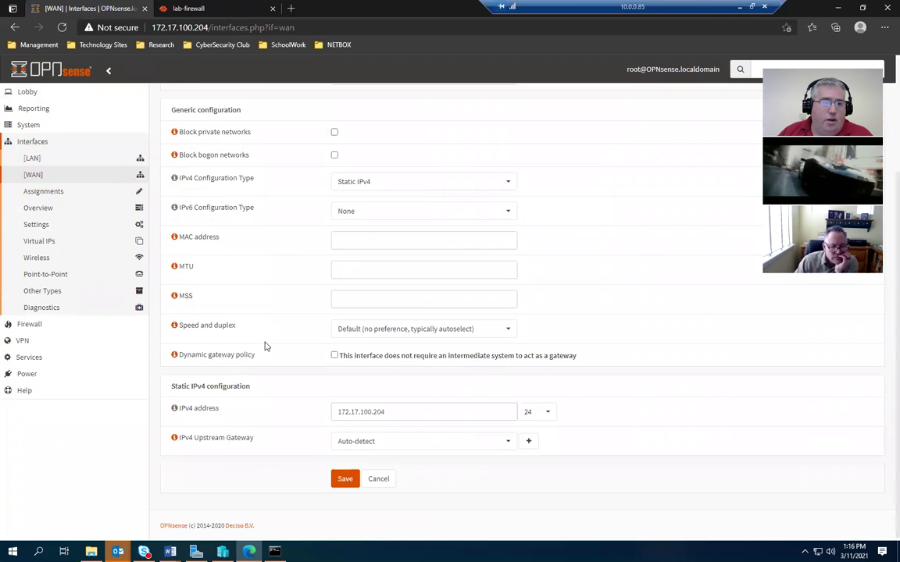
scroll(263, 345, "up", 2)
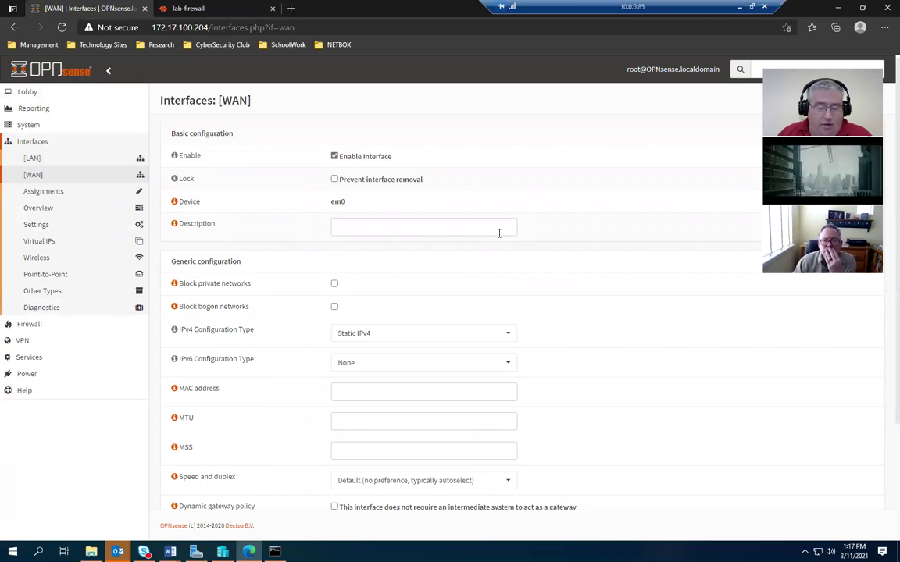
scroll(539, 328, "down", 1)
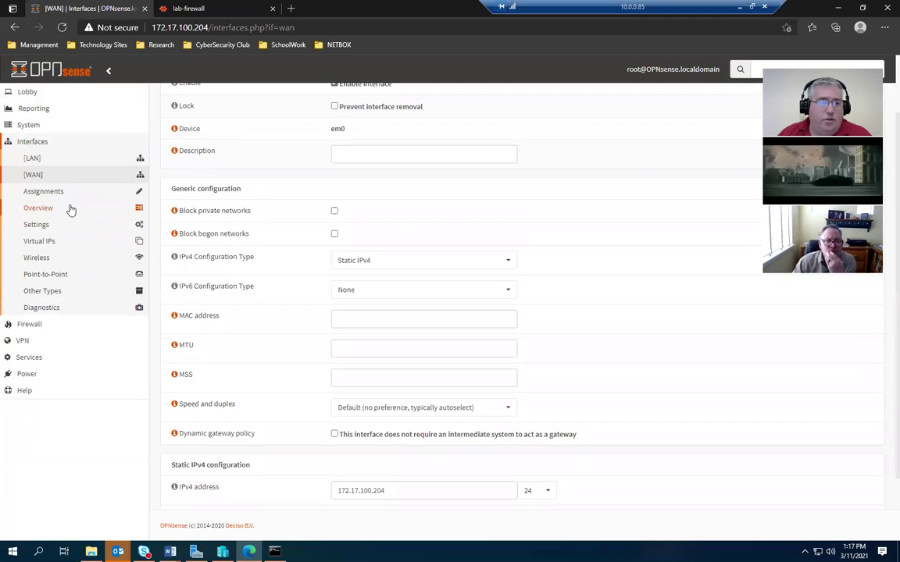
Review the interface assignments, the interface overview and the virtual IP settings.
left_click(45, 195)
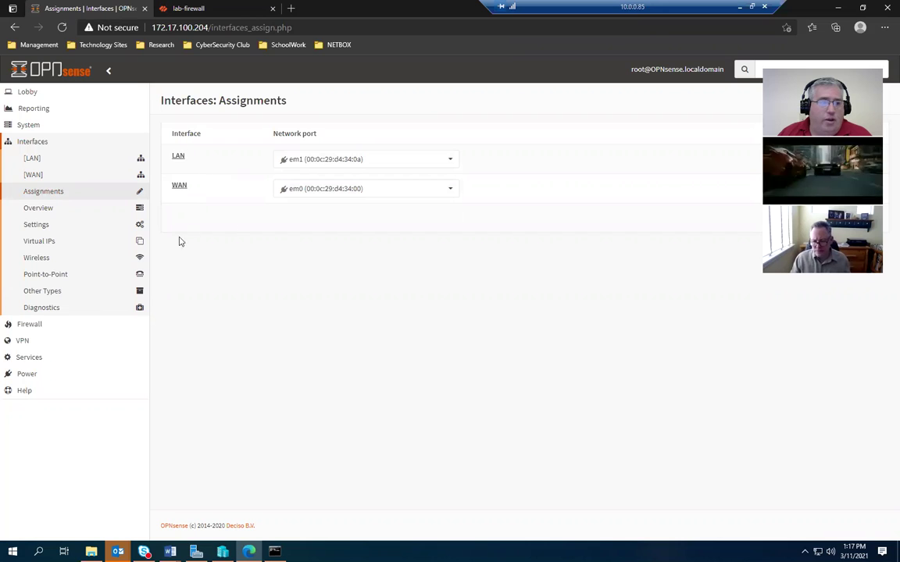
left_click(47, 212)
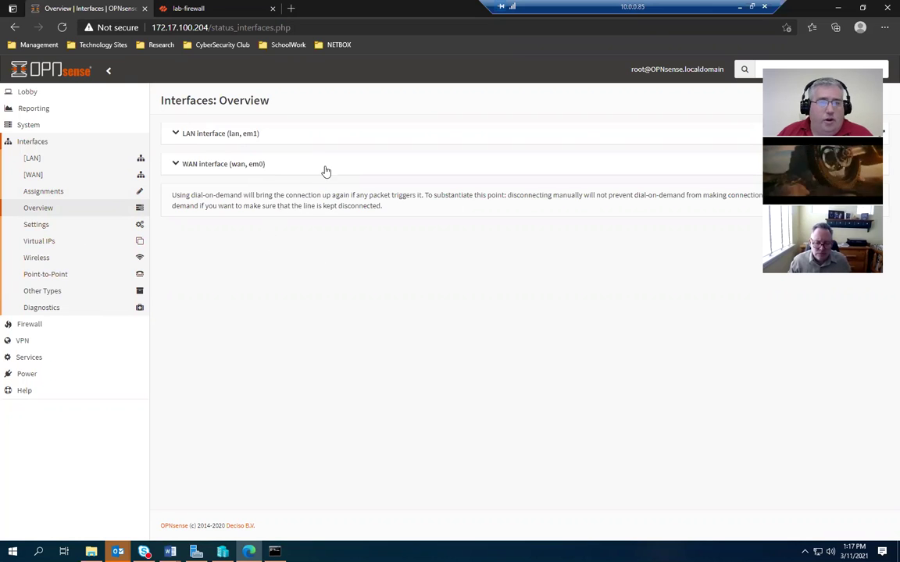
left_click(43, 241)
left_click(48, 258)
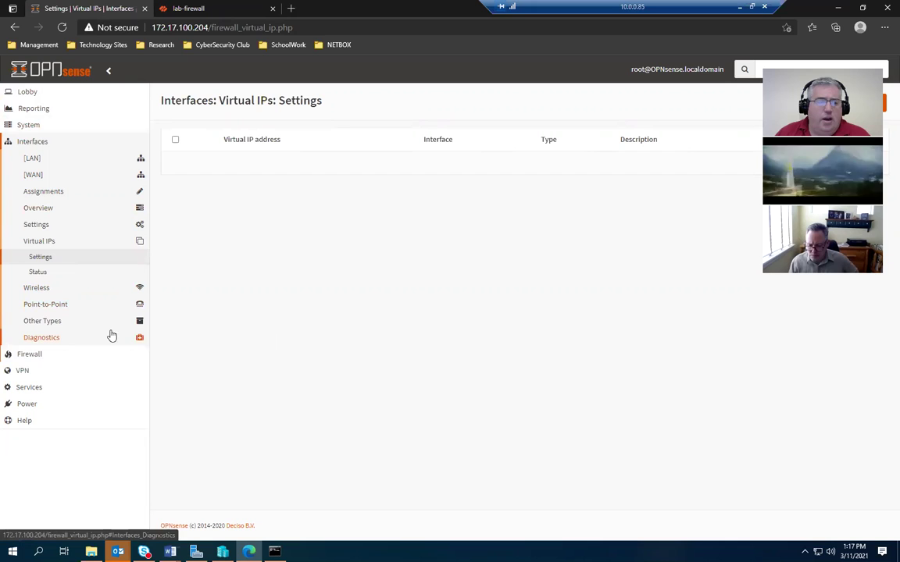
Review the firewall rules for the LAN interface, including the ICMP entry, and those for the WAN interface.
left_click(54, 357)
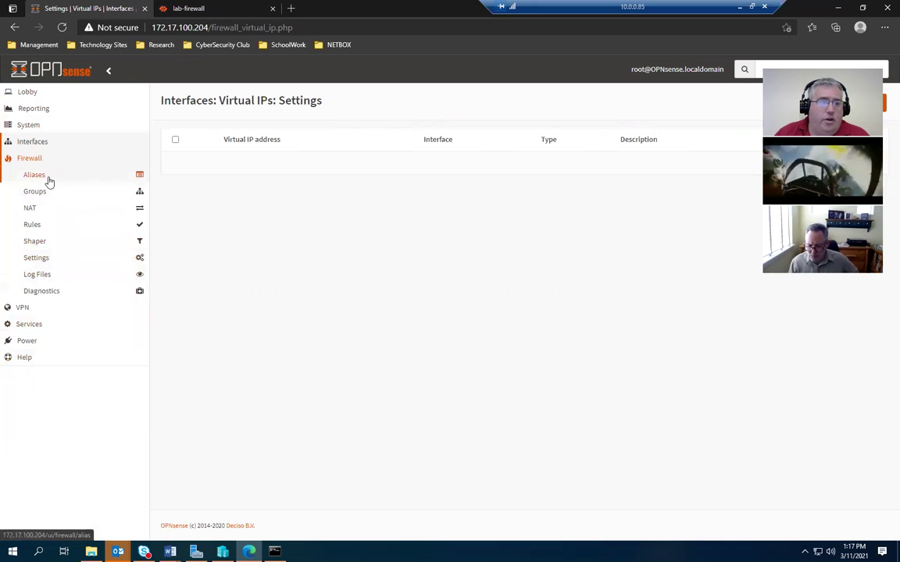
left_click(36, 226)
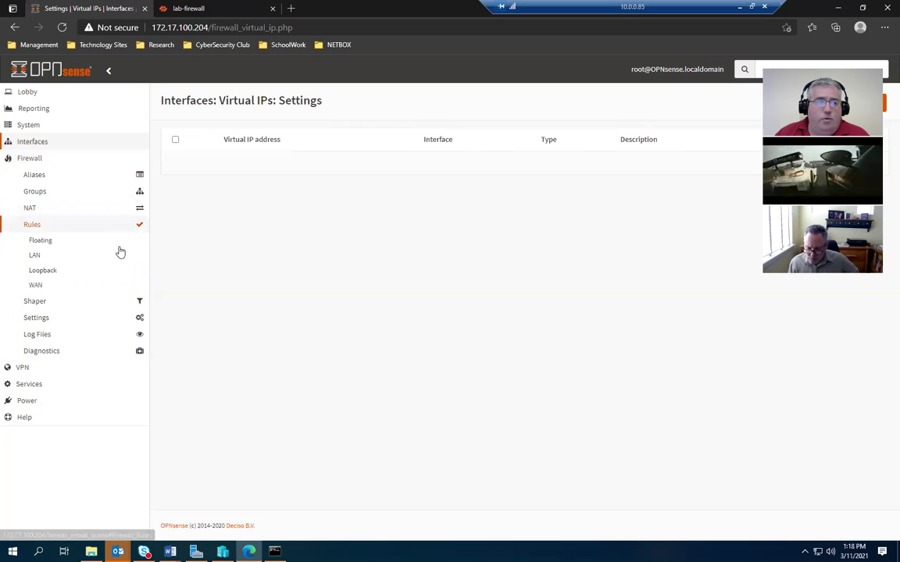
left_click(35, 255)
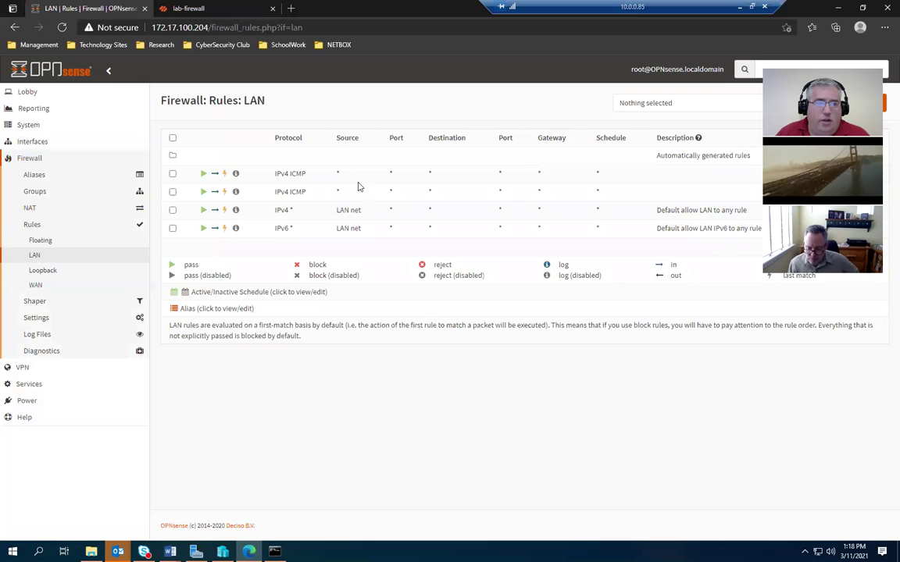
double_click(307, 178)
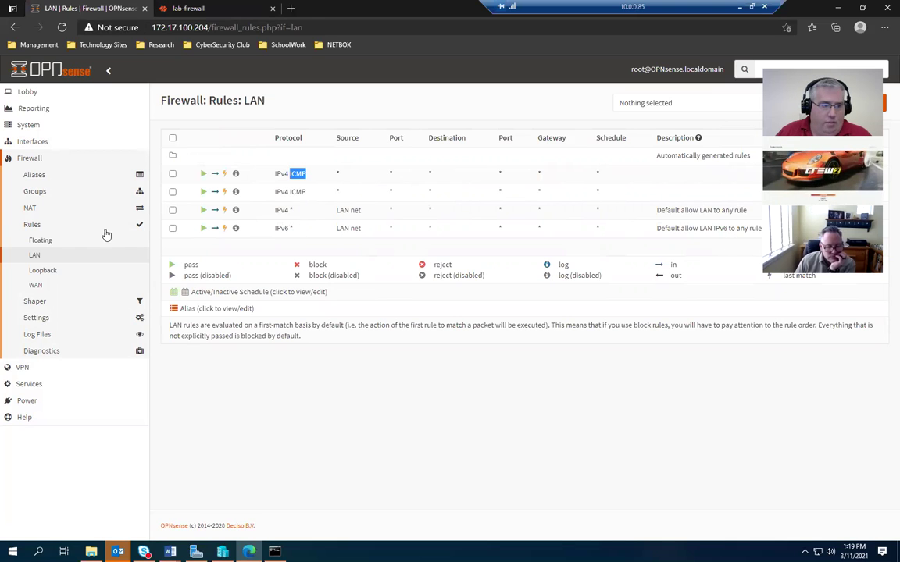
left_click(39, 285)
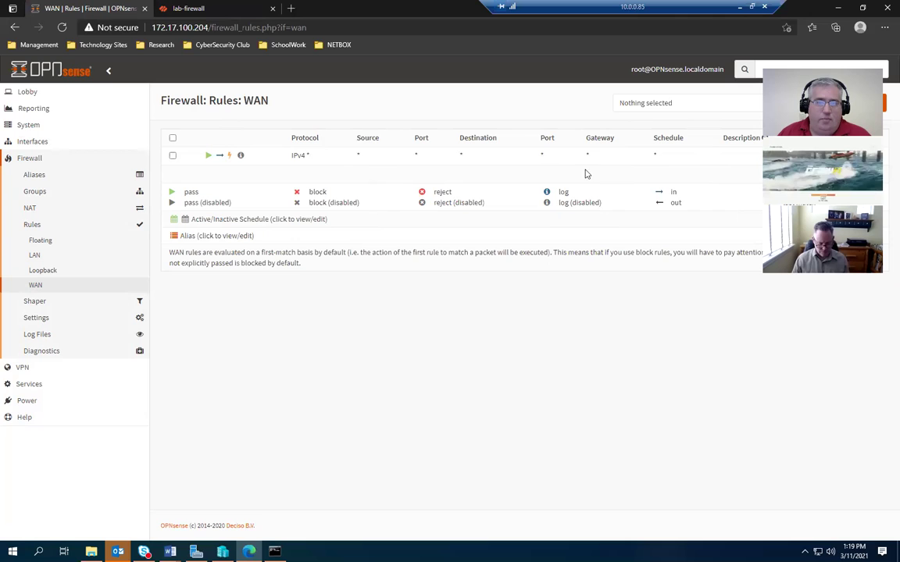
Look through the options offered under the firewall's Shaper, VPN and Services sections.
left_click(46, 302)
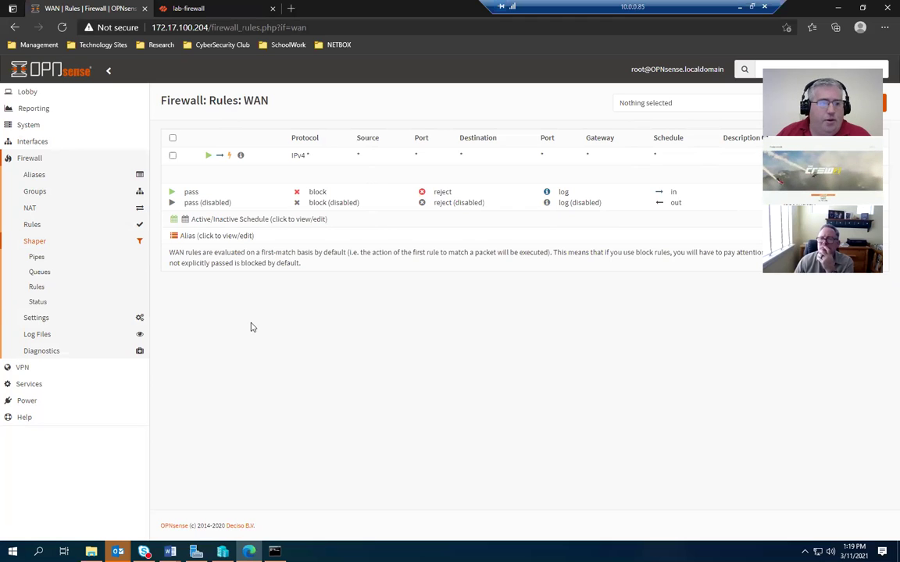
left_click(38, 371)
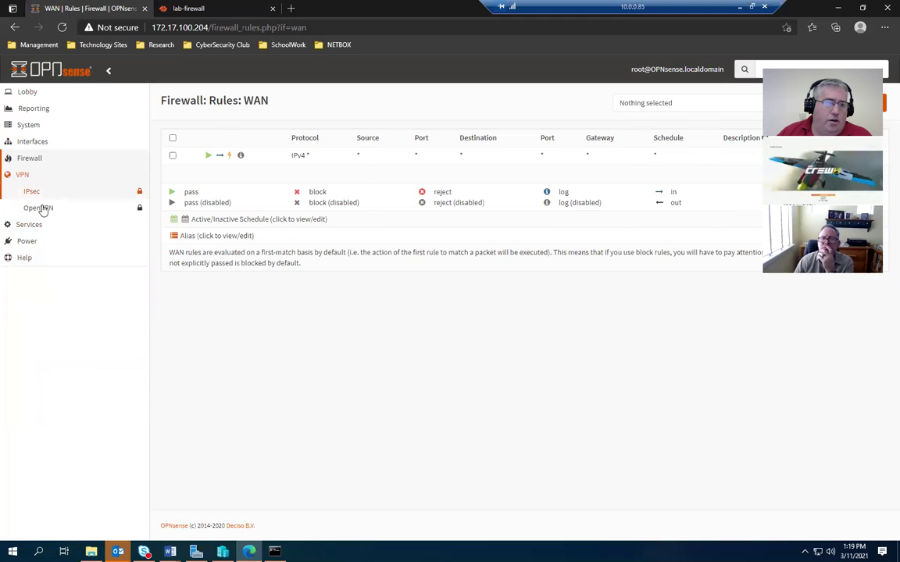
left_click(33, 226)
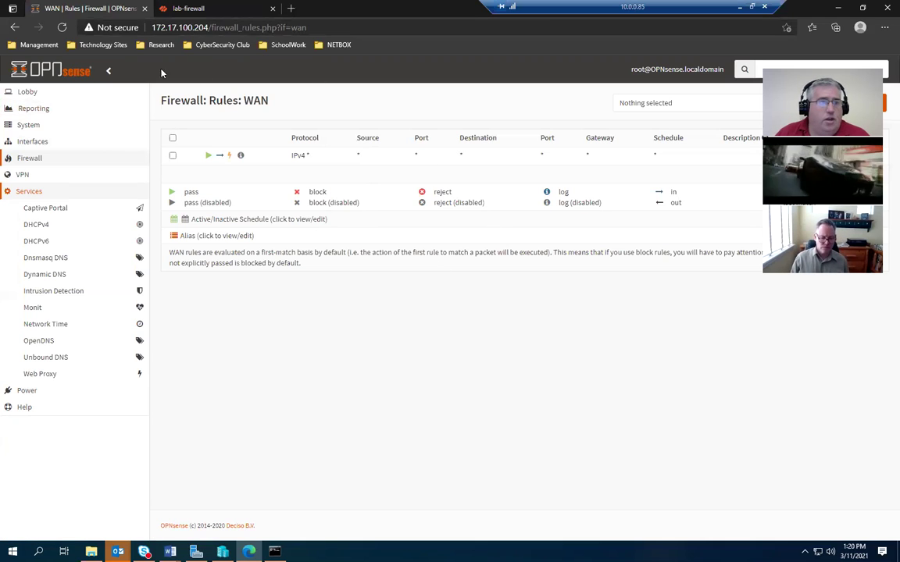
Switch to the lab-firewall PA-VM web interface and examine the dashboard's general information, VM mode and system resources.
left_click(205, 8)
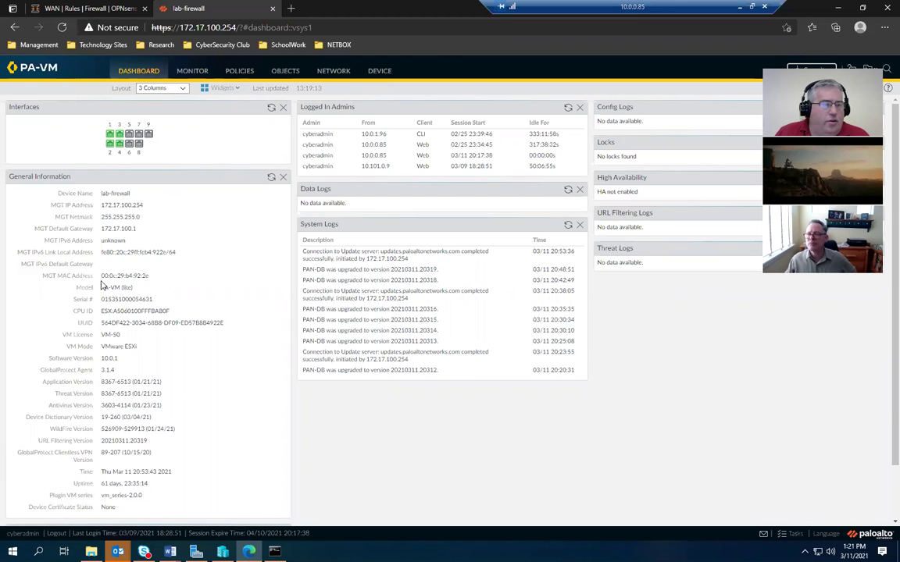
triple_click(131, 348)
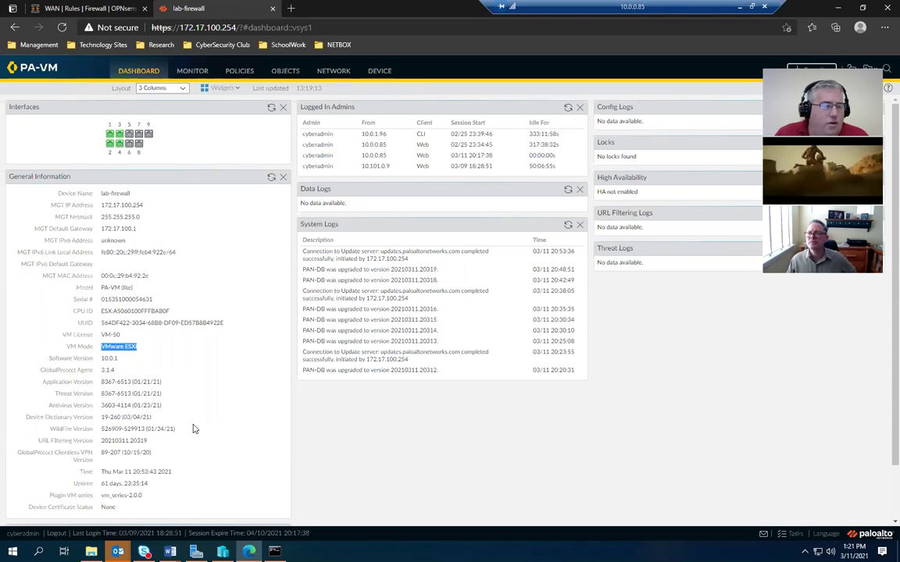
scroll(195, 427, "down", 2)
scroll(195, 430, "up", 2)
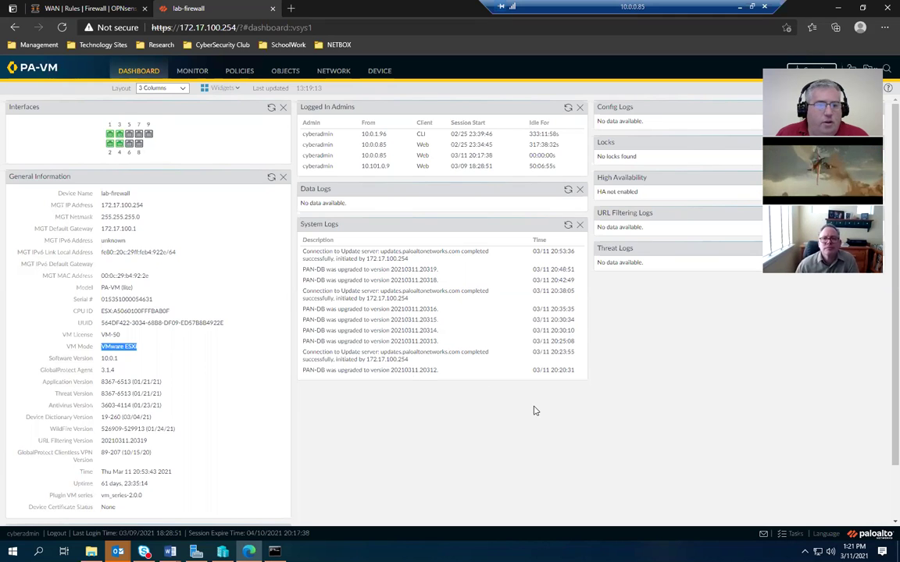
scroll(656, 394, "down", 2)
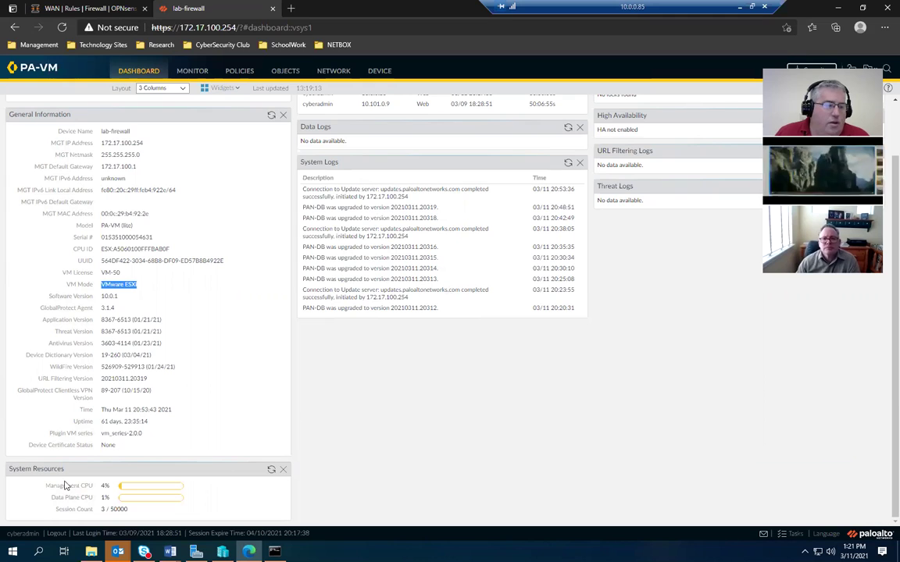
scroll(483, 467, "up", 2)
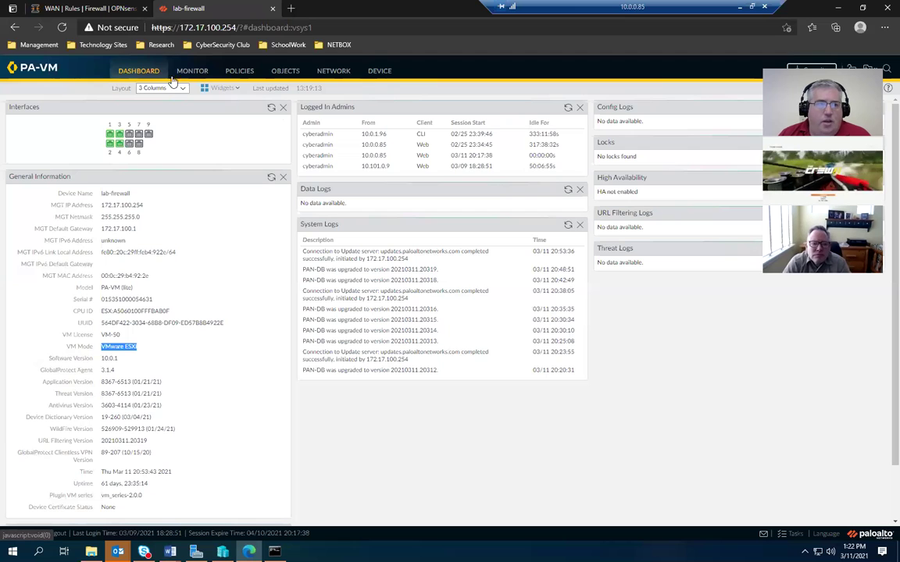
Open the Setup page in the Palo Alto firewall's device configuration.
left_click(375, 71)
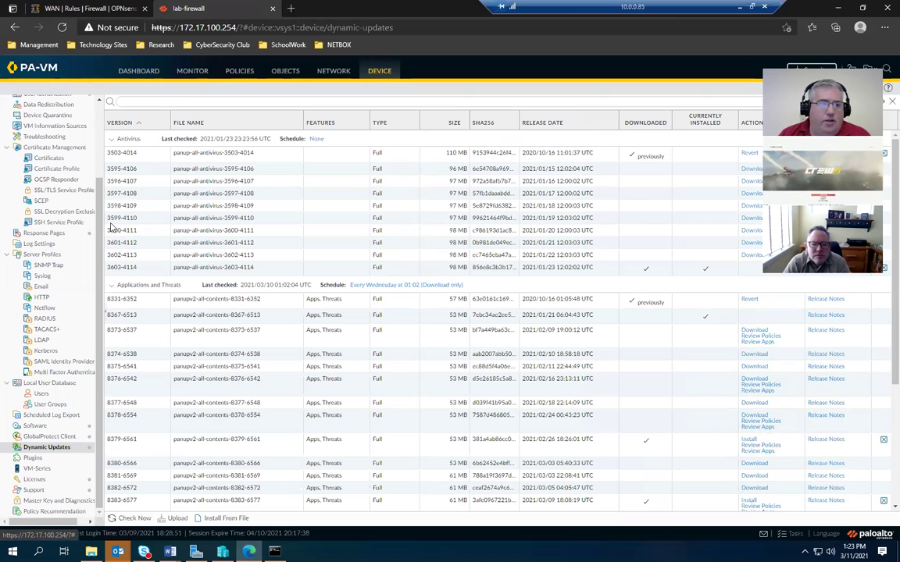
scroll(94, 176, "up", 1)
scroll(94, 175, "up", 3)
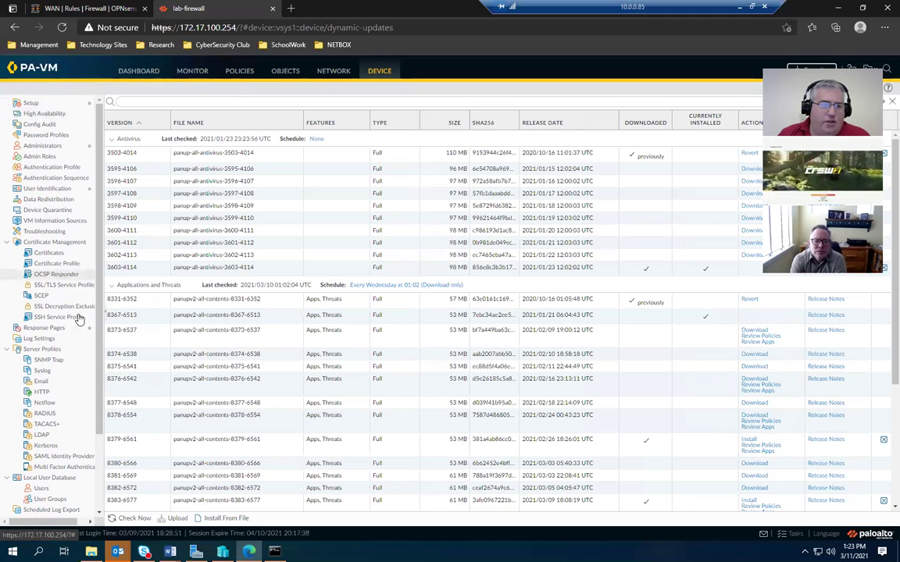
left_click(31, 104)
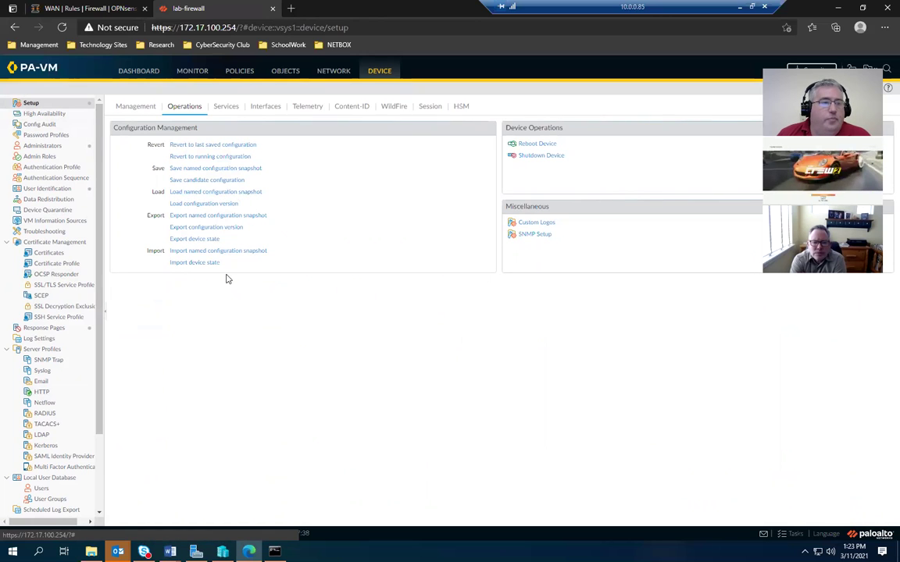
Examine the Management settings in device setup, including authentication, policy rulebase, logging and reporting, and minimum password complexity.
left_click(134, 108)
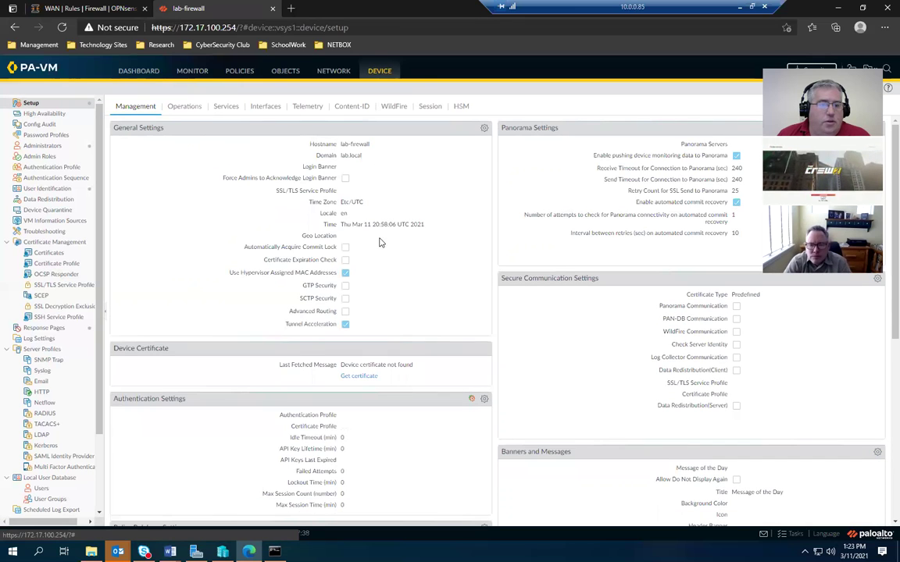
scroll(364, 216, "down", 1)
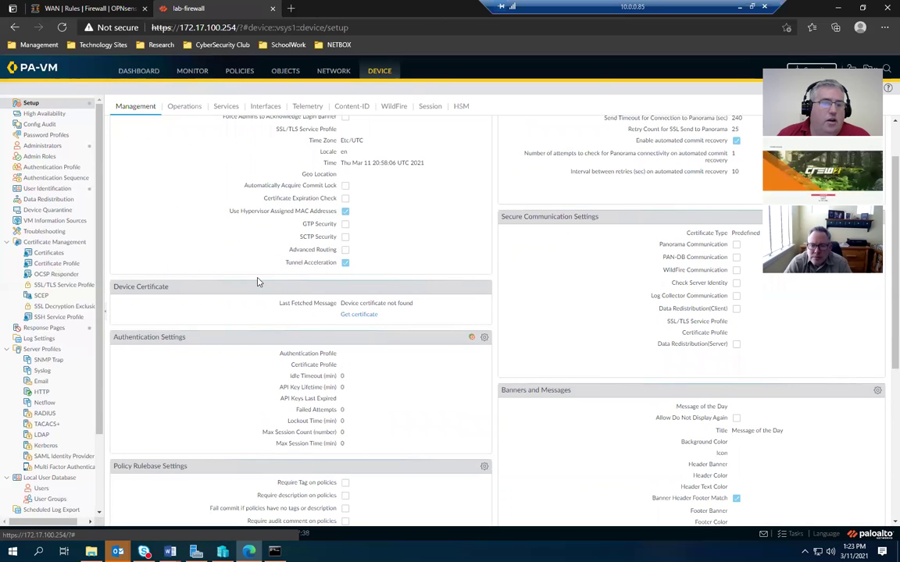
scroll(341, 337, "down", 4)
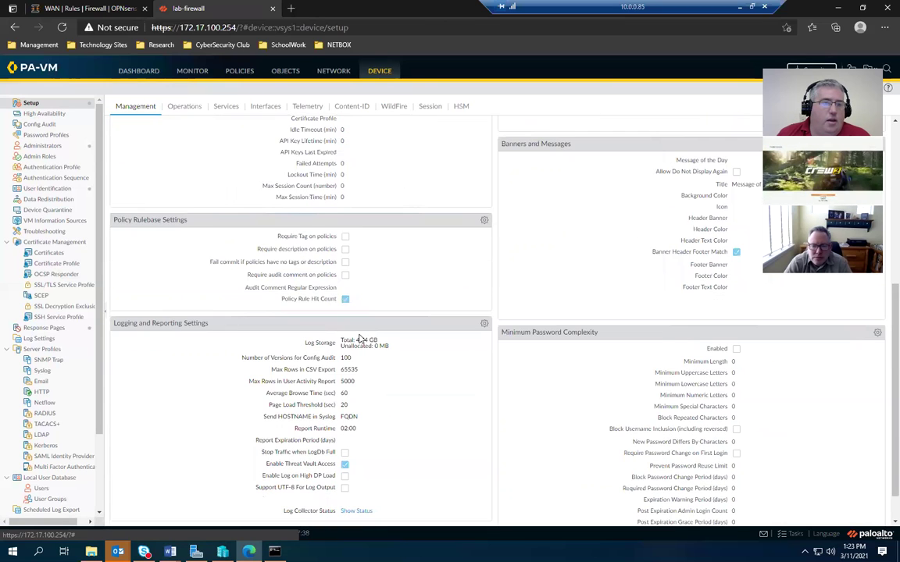
scroll(360, 338, "up", 2)
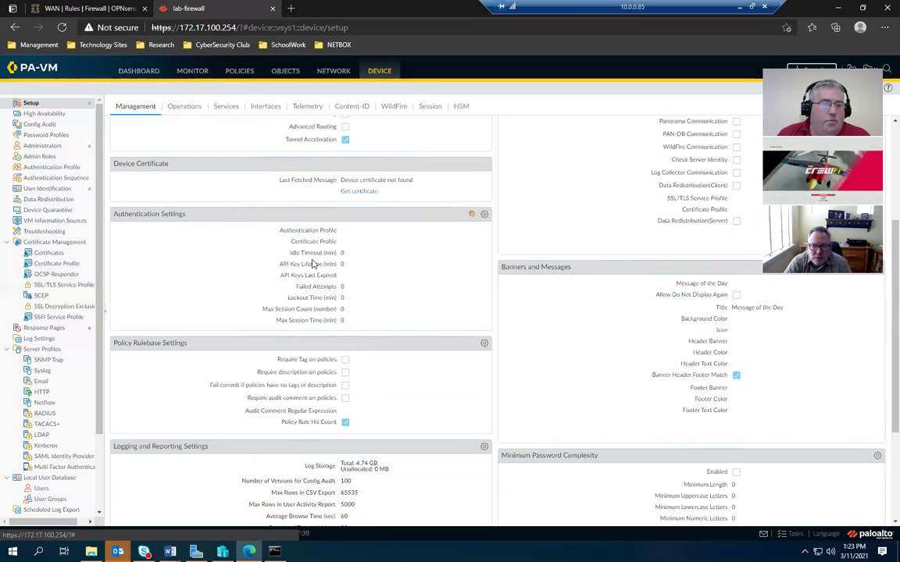
scroll(372, 323, "down", 1)
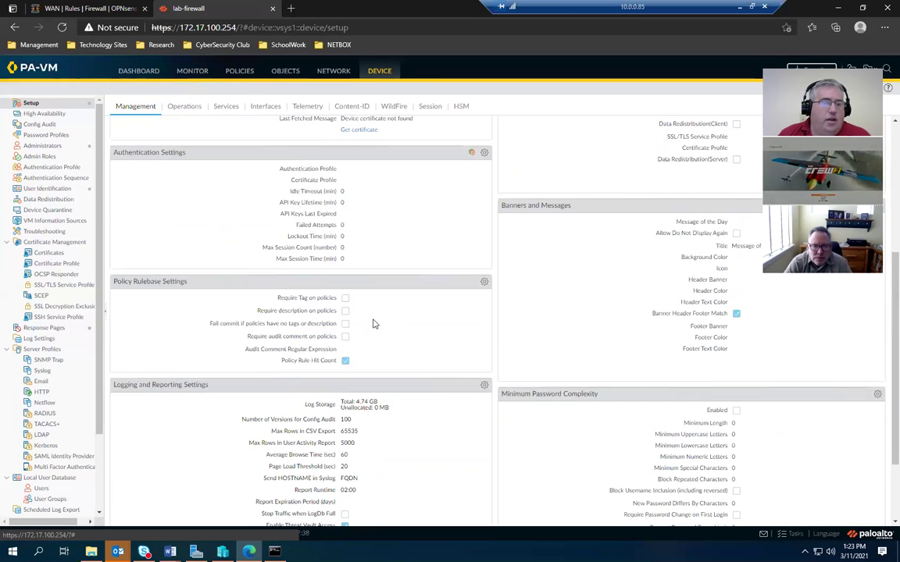
scroll(372, 324, "down", 1)
scroll(395, 311, "down", 1)
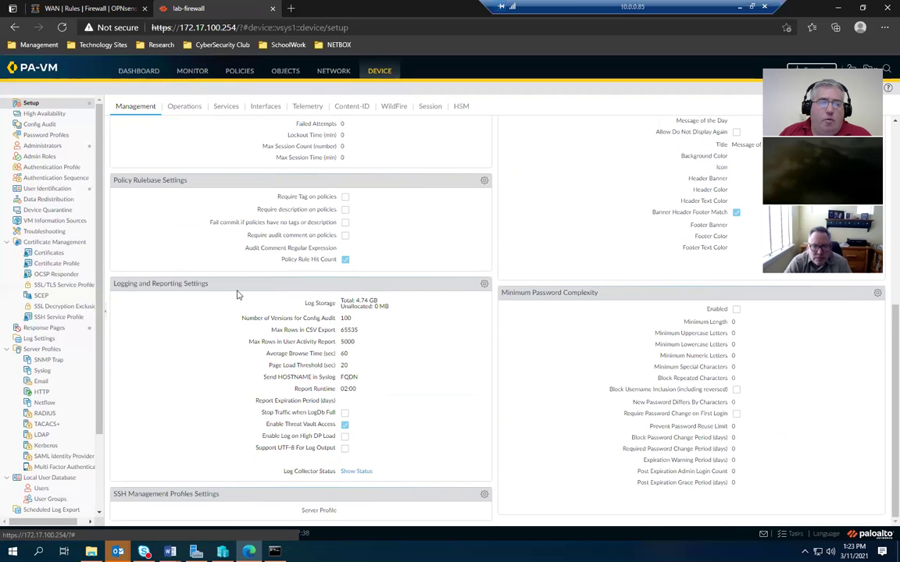
scroll(509, 339, "up", 2)
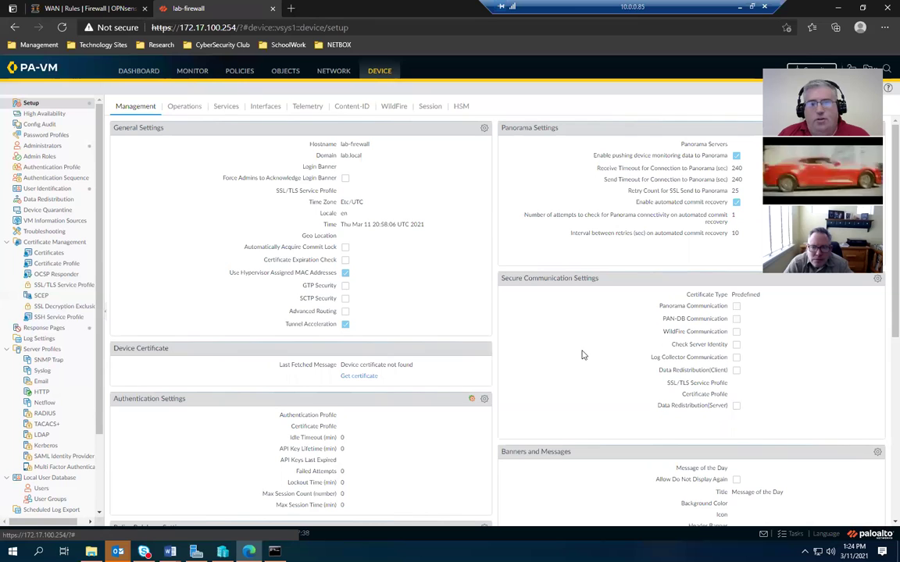
Examine the Management interface's address, administrative services and network services in device setup, and close its settings without changes.
scroll(789, 310, "down", 3)
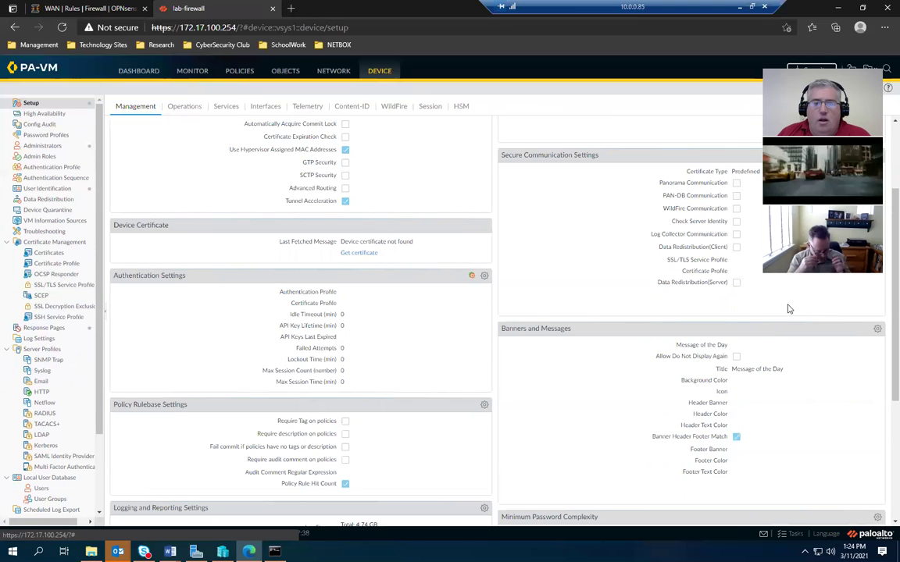
scroll(406, 172, "down", 1)
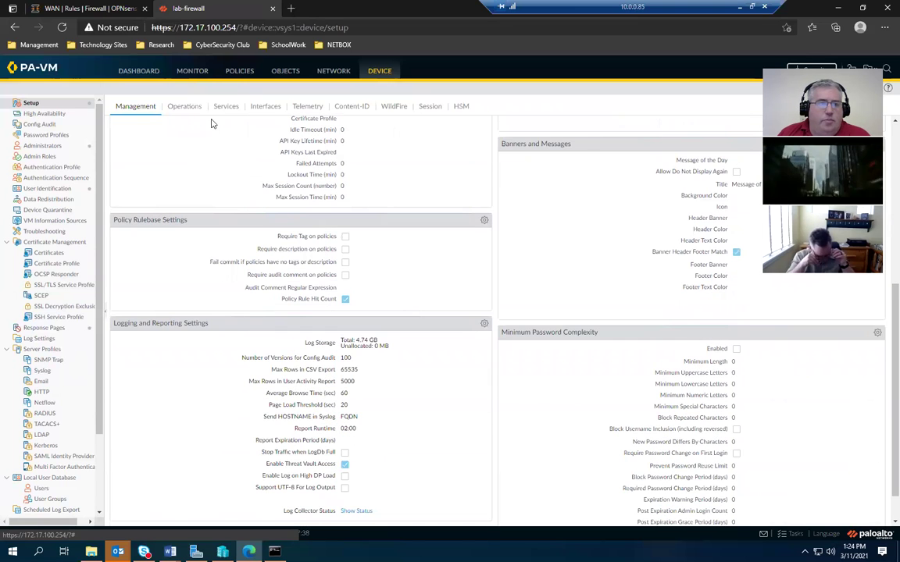
left_click(264, 107)
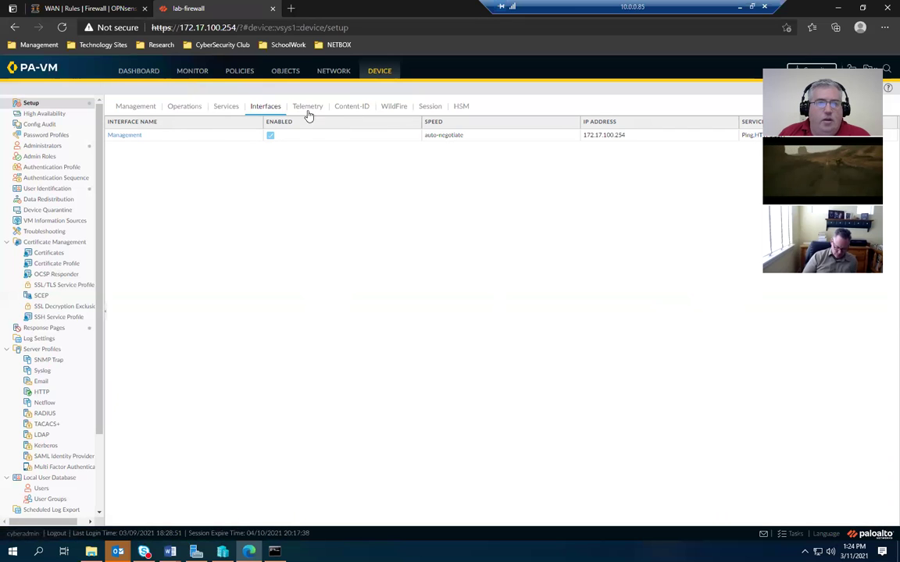
left_click(136, 138)
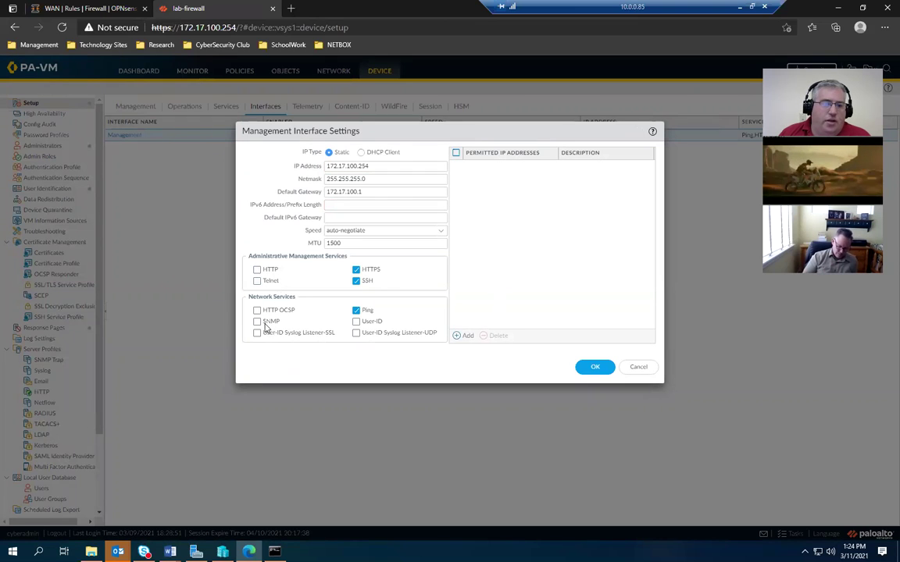
left_click(638, 368)
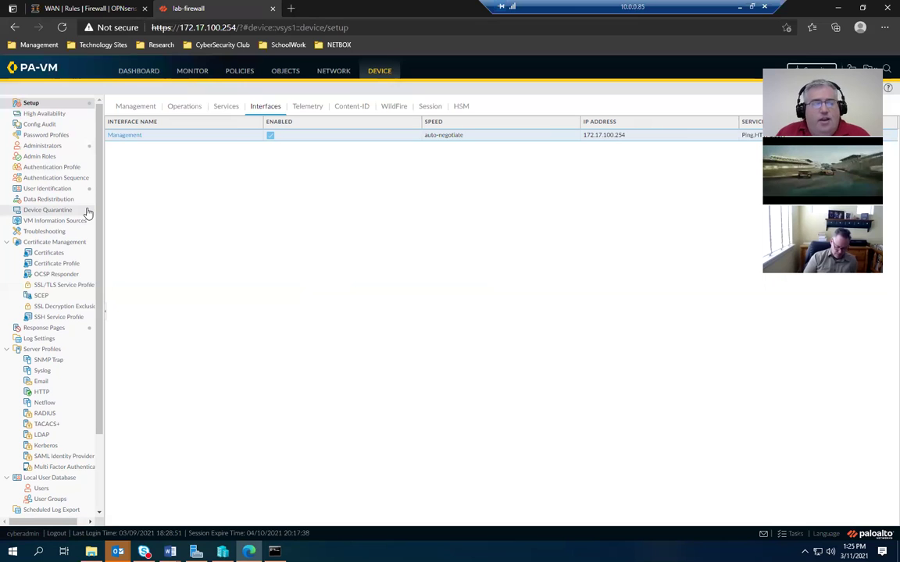
Look over the device configuration sections and open the User Mapping settings under User Identification.
scroll(53, 262, "down", 1)
scroll(52, 263, "down", 1)
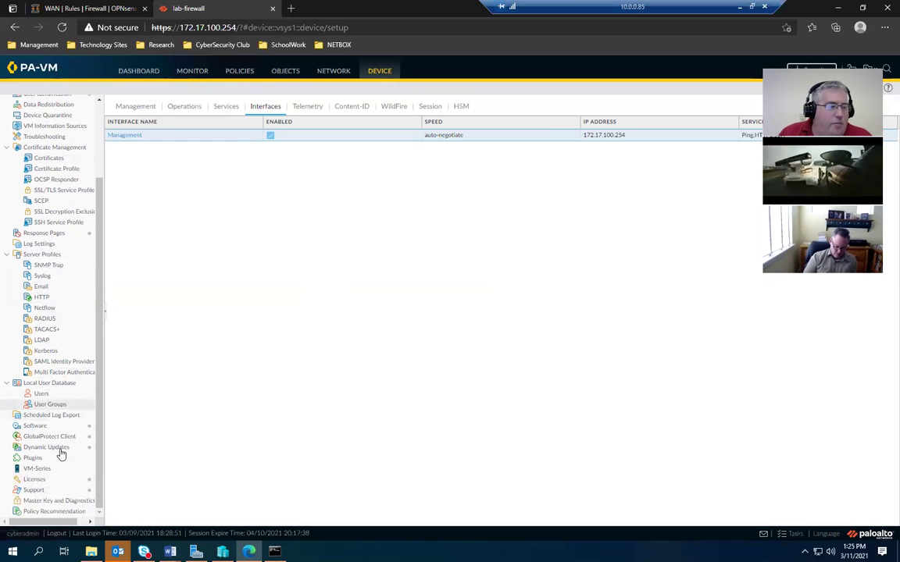
scroll(82, 411, "up", 2)
scroll(78, 328, "up", 1)
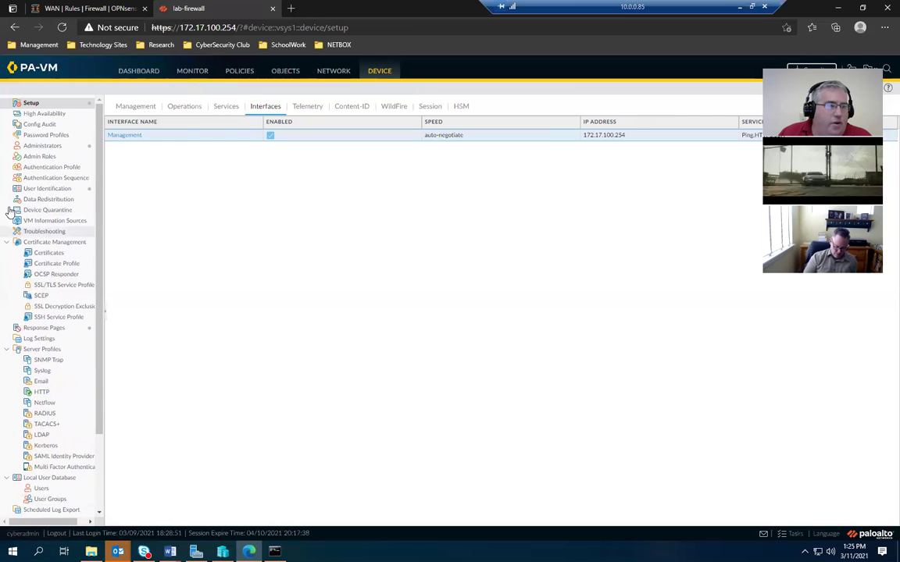
left_click(48, 189)
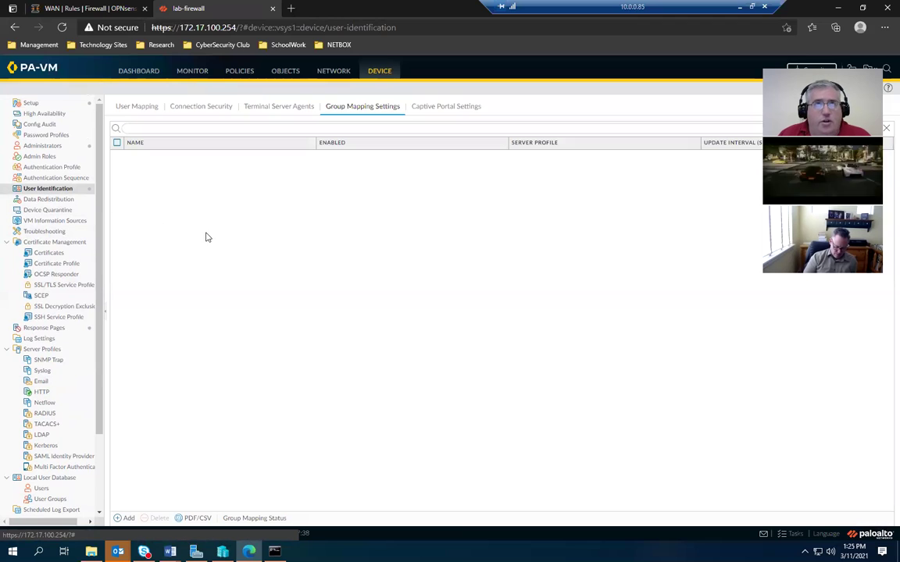
left_click(135, 107)
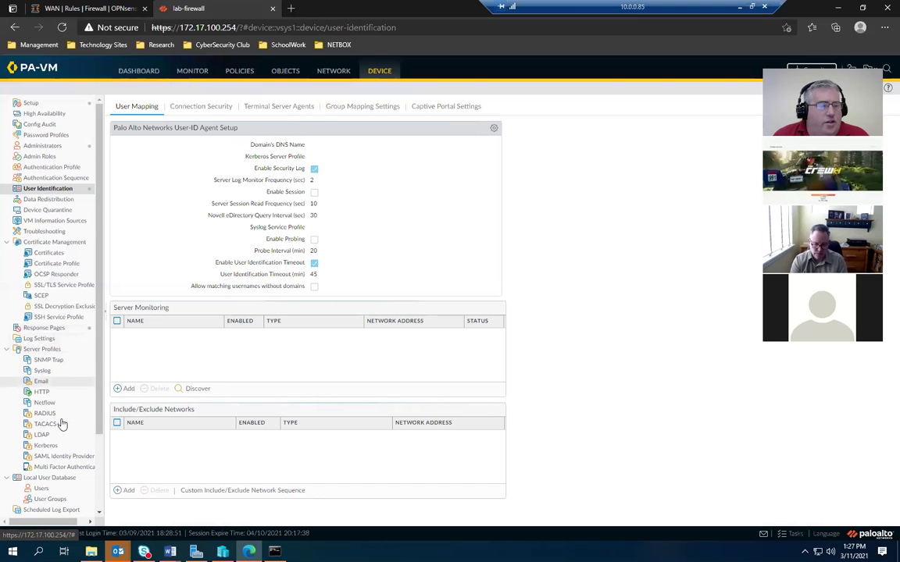
Look through the remaining device configuration sections, from certificate management and server profiles to software, dynamic updates and licenses.
scroll(56, 422, "down", 1)
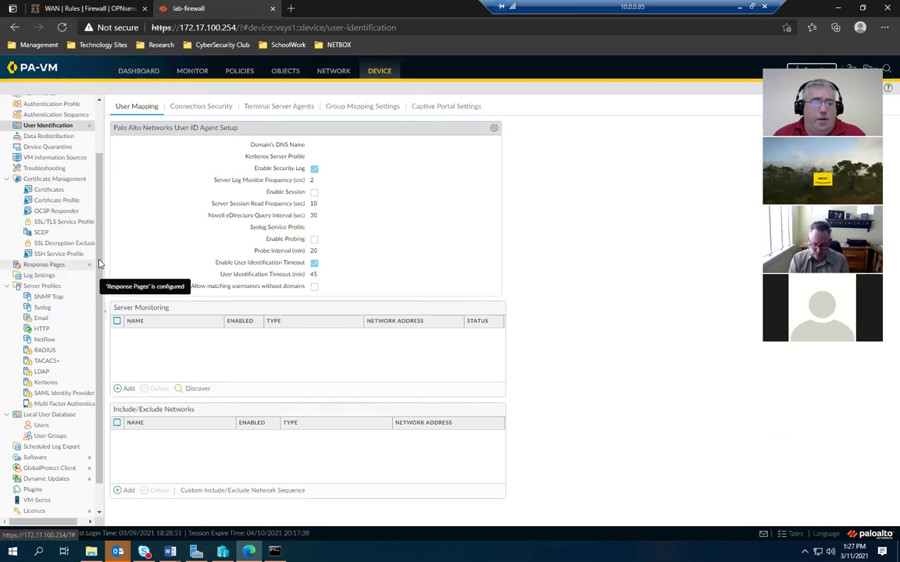
scroll(58, 313, "down", 1)
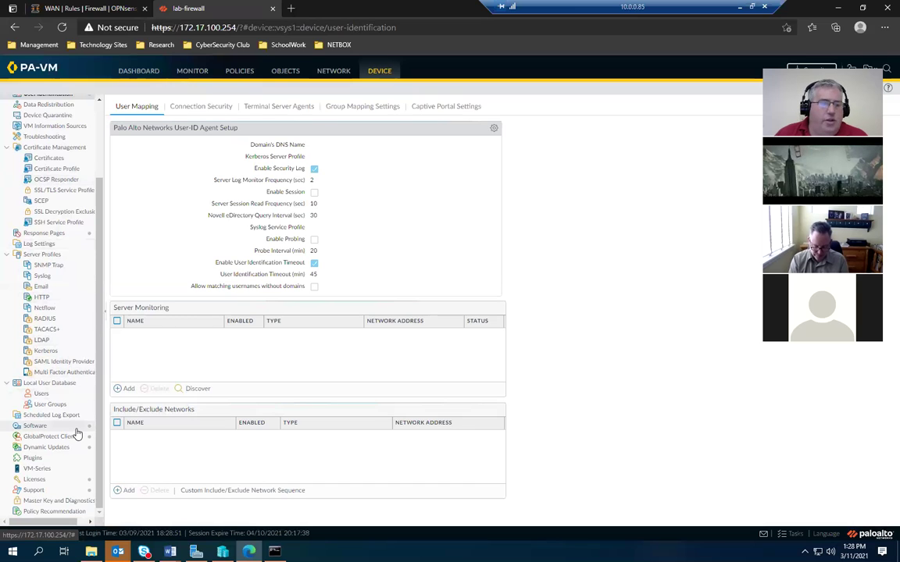
scroll(76, 433, "up", 1)
scroll(77, 433, "up", 1)
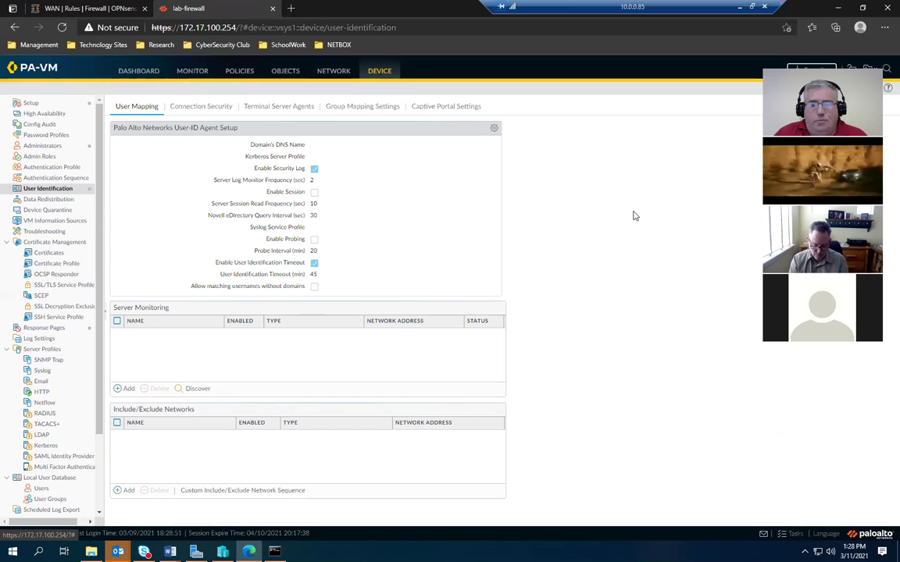
Examine the firewall's Ethernet interfaces with the Virtual Router column widened, and view the network zones.
left_click(342, 76)
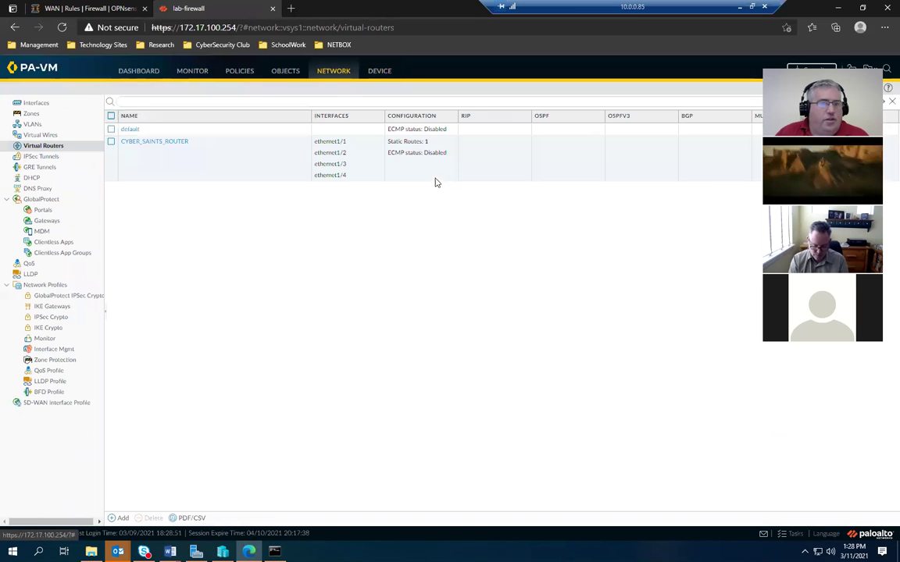
left_click(35, 103)
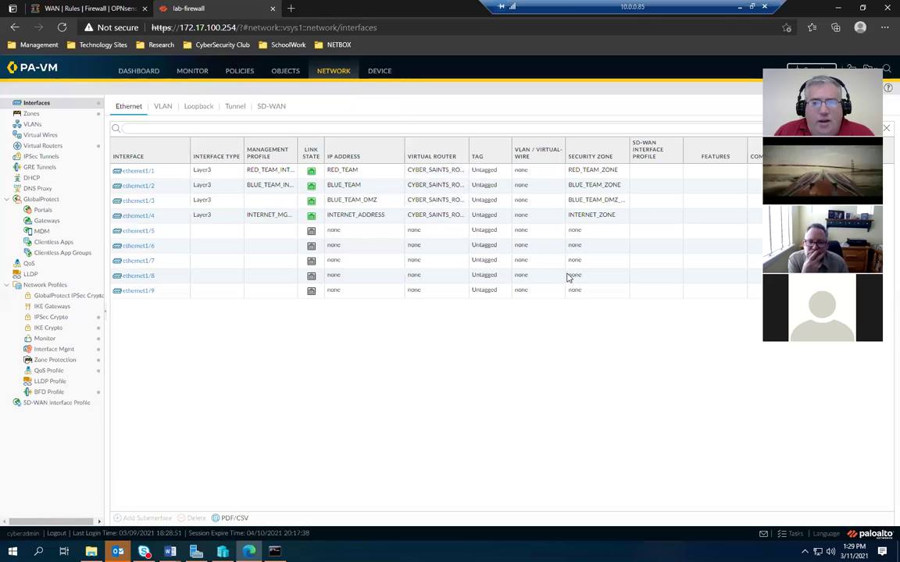
mouse_move(473, 156)
left_mouse_down()
mouse_move(517, 156)
mouse_move(489, 151)
left_mouse_up()
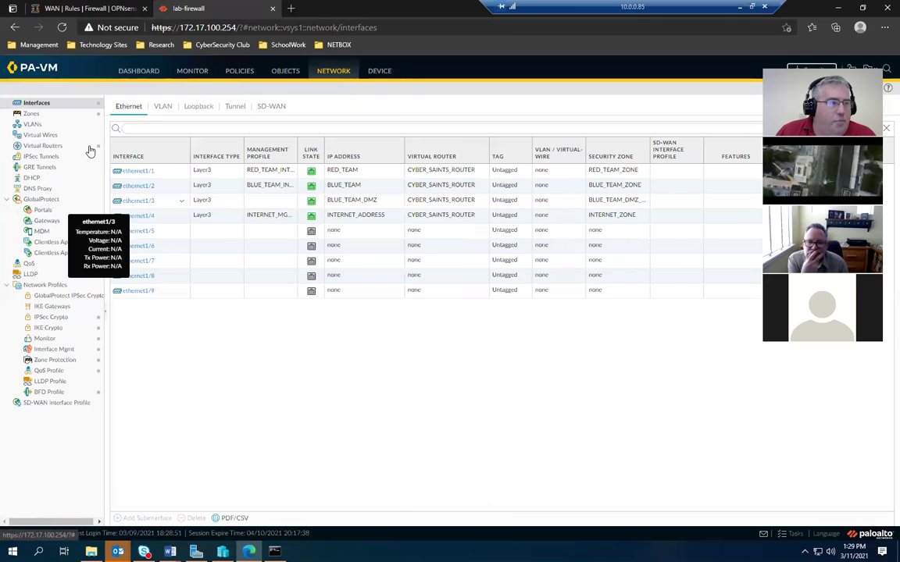
left_click(31, 114)
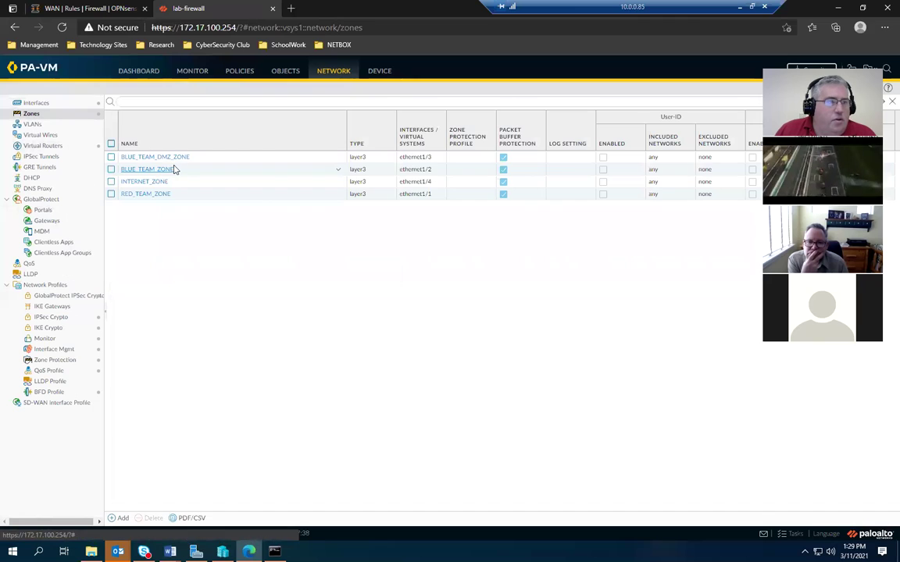
Review the VLAN, Loopback, Tunnel and SD-WAN interface lists and return to the Ethernet interfaces.
left_click(36, 104)
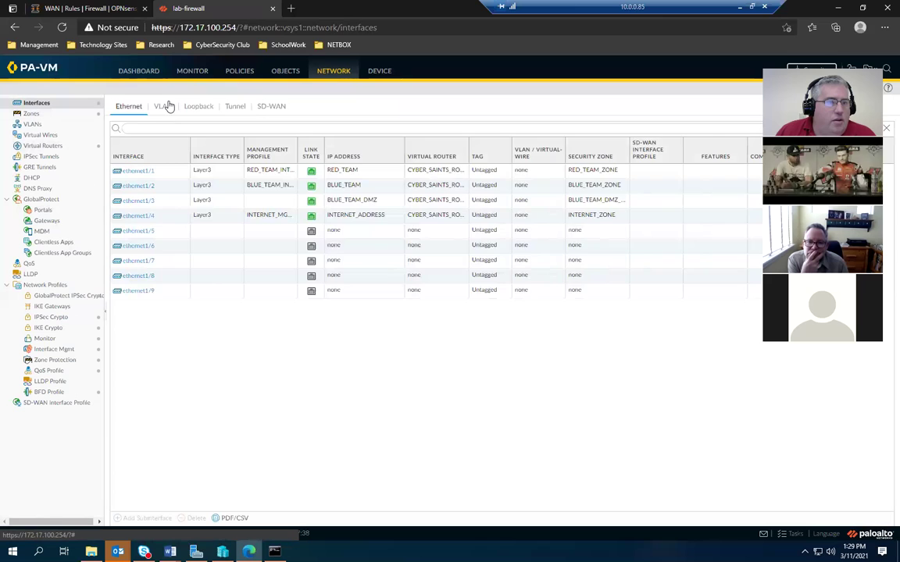
left_click(165, 106)
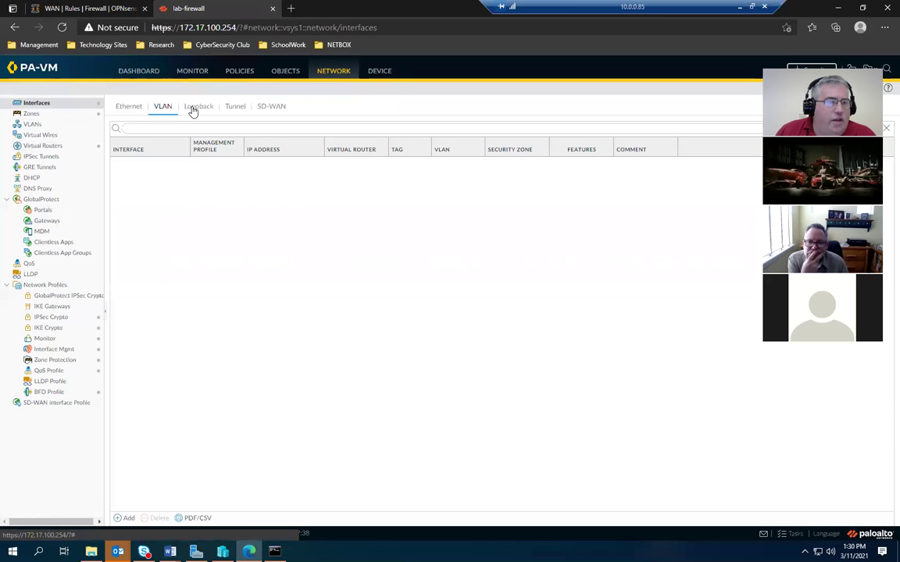
left_click(194, 108)
left_click(235, 108)
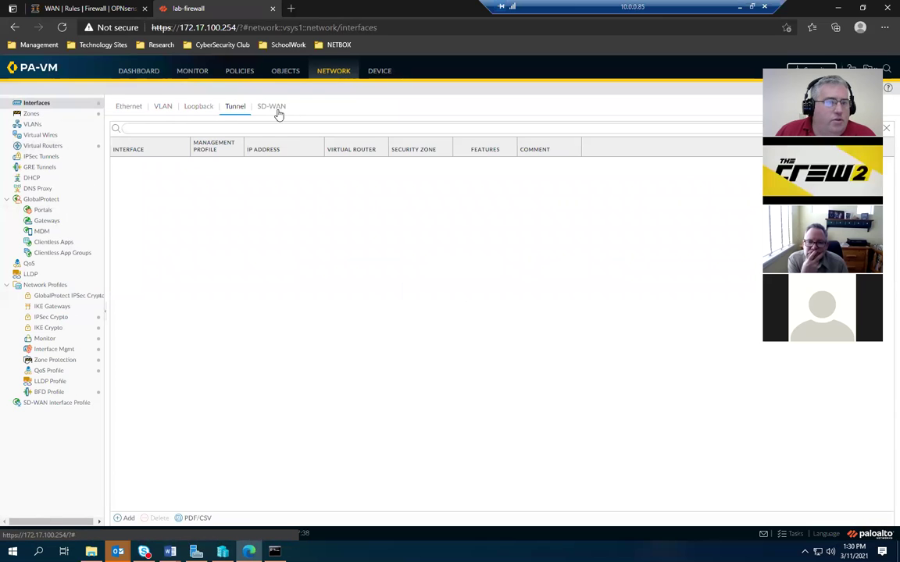
left_click(278, 111)
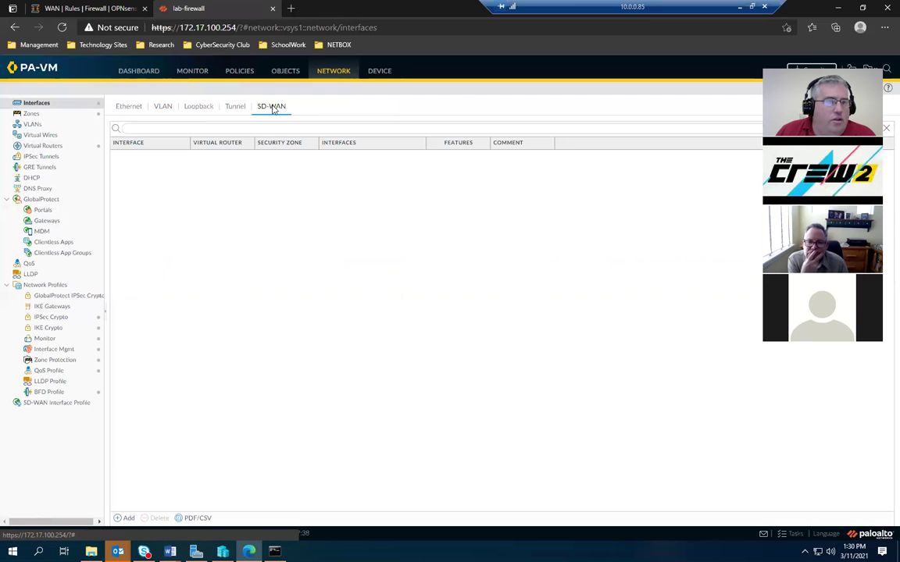
left_click(127, 109)
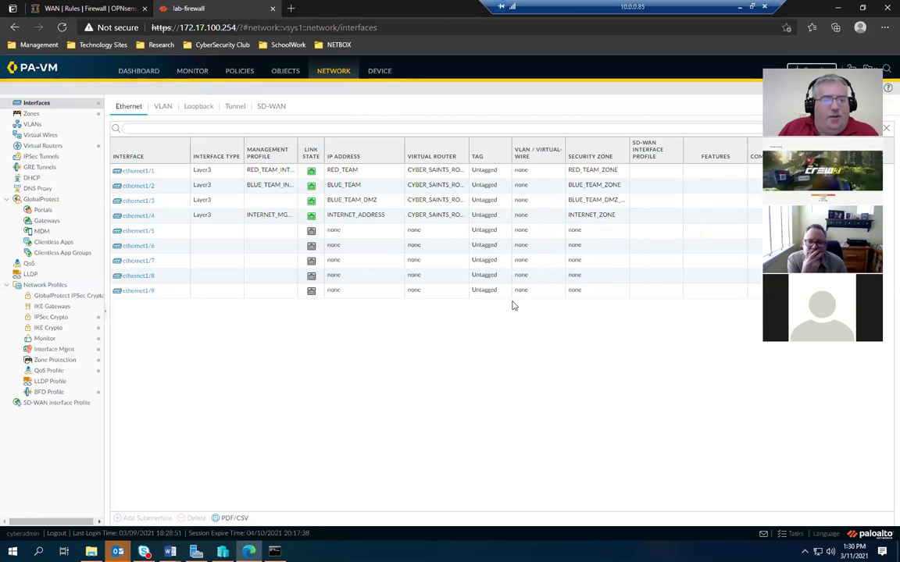
Compare the configured security zones with the Ethernet interfaces assigned to them.
left_click(31, 115)
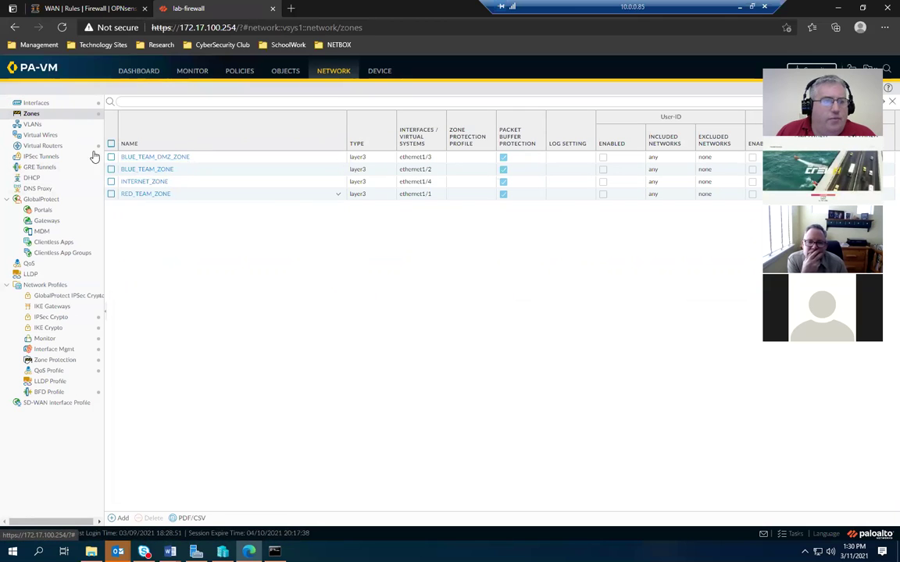
left_click(37, 101)
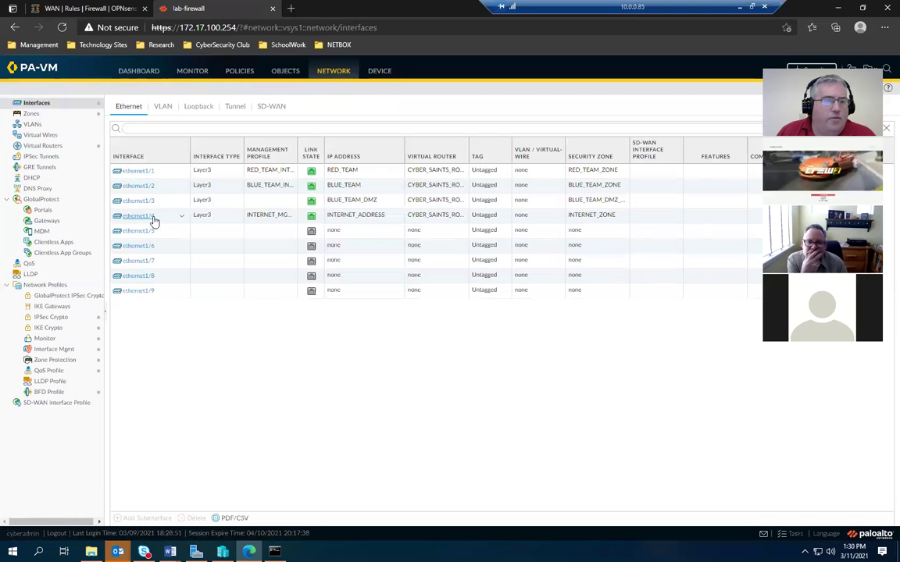
left_click(36, 115)
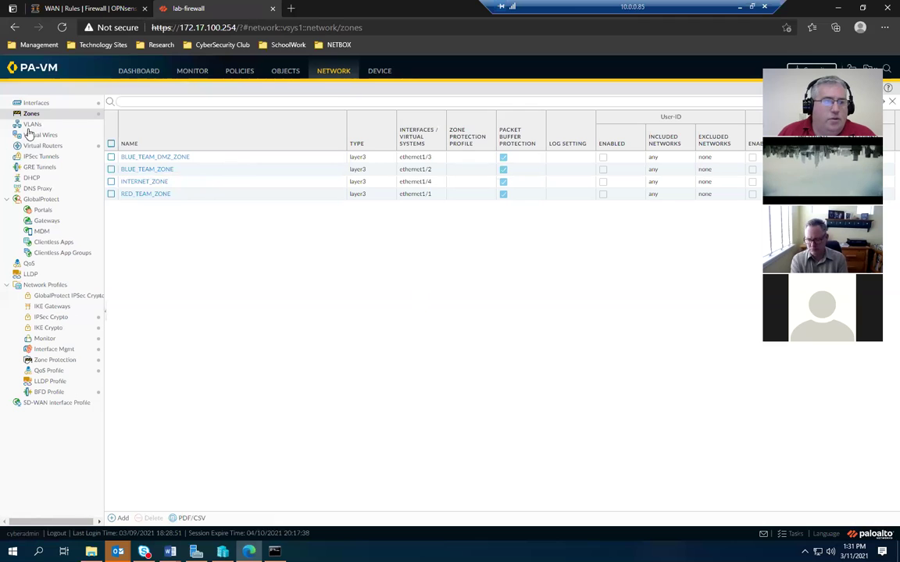
Examine the CYBER_SAINTS_ROUTER virtual router's general settings and IPv4 static routes, and close it without changes.
left_click(43, 147)
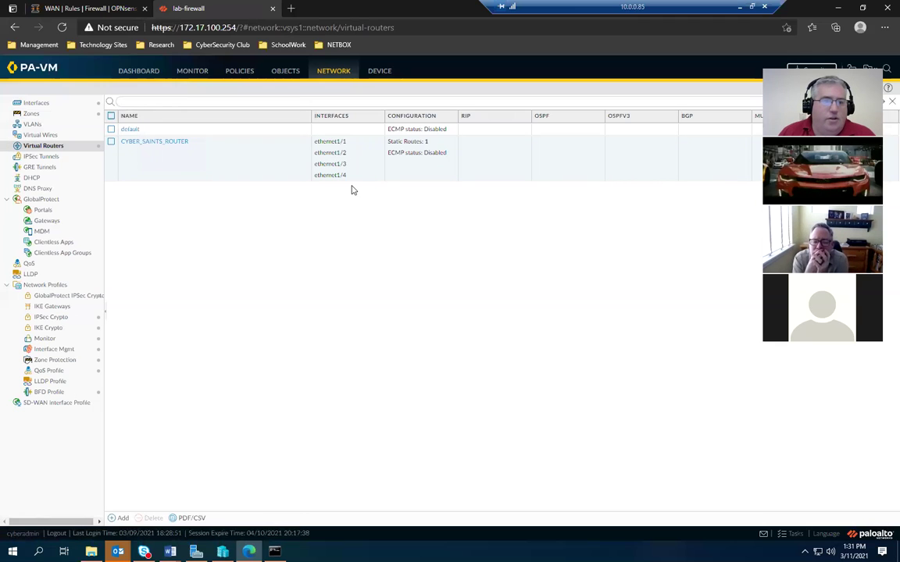
left_click(161, 143)
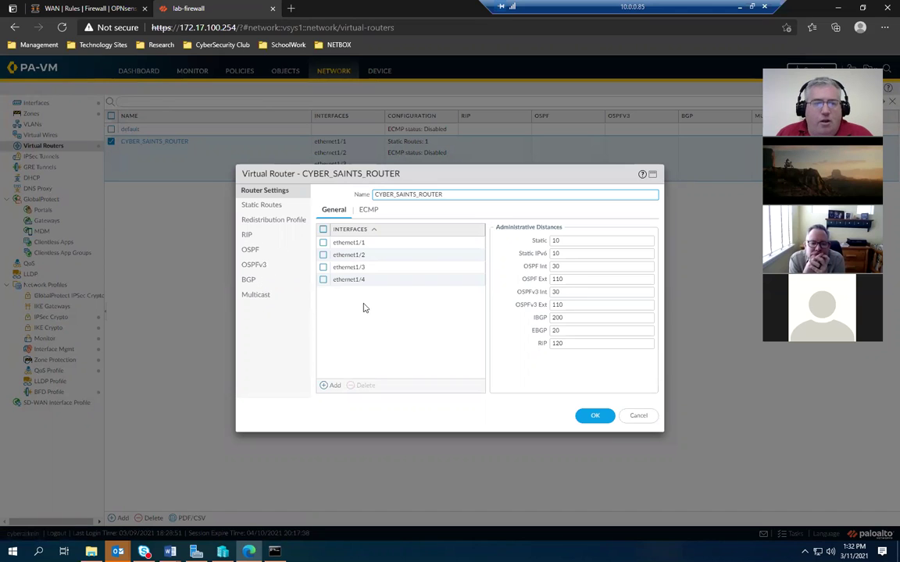
left_click(259, 204)
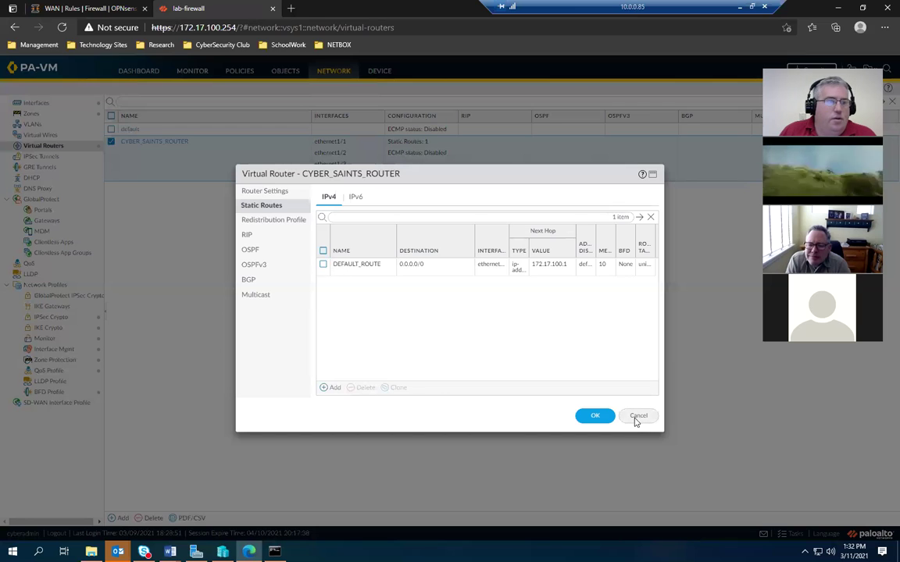
key("Escape")
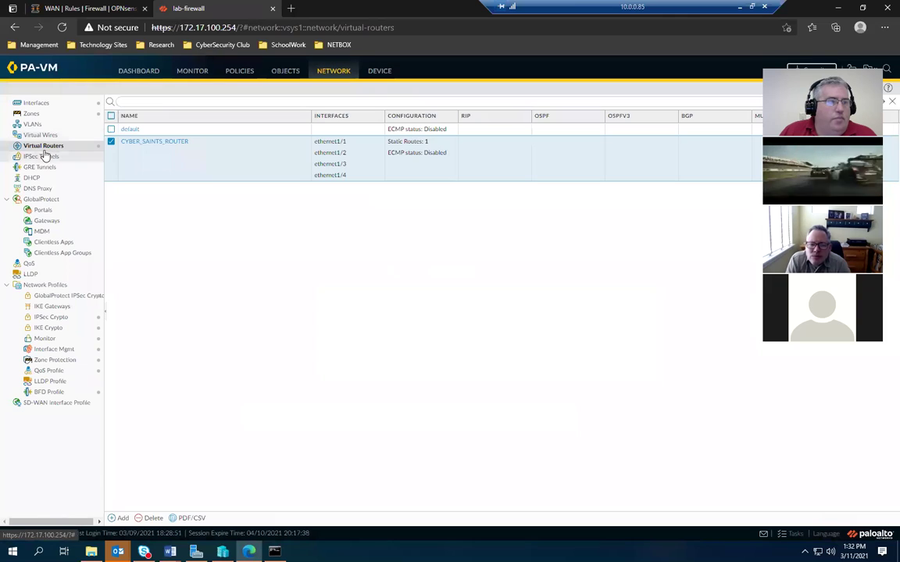
Review the IPSec Tunnels, QoS, LLDP and Zone Protection pages of the network configuration.
left_click(40, 156)
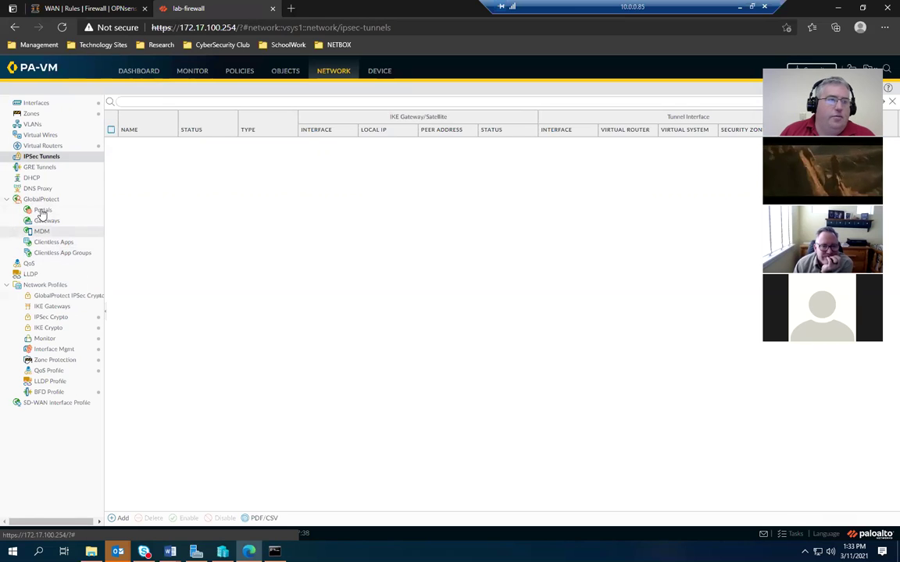
left_click(30, 266)
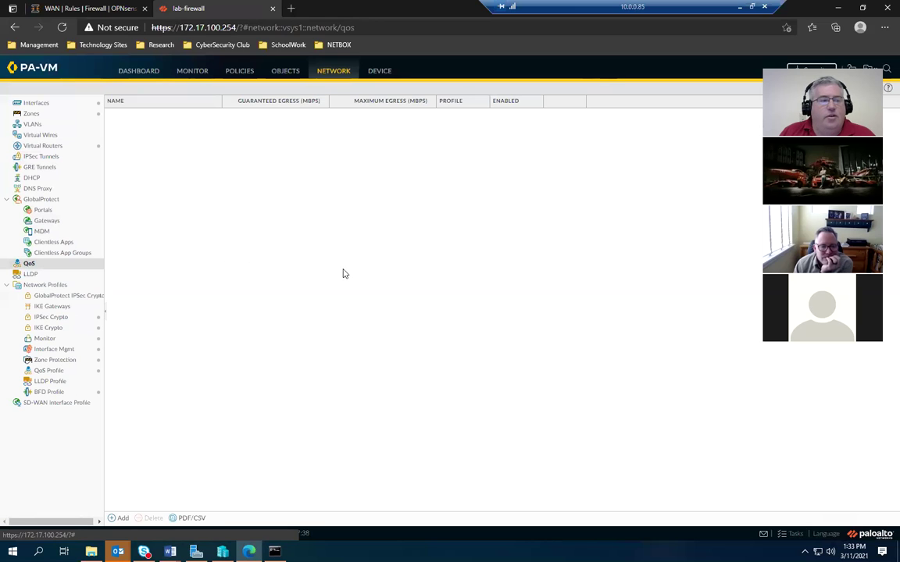
left_click(31, 275)
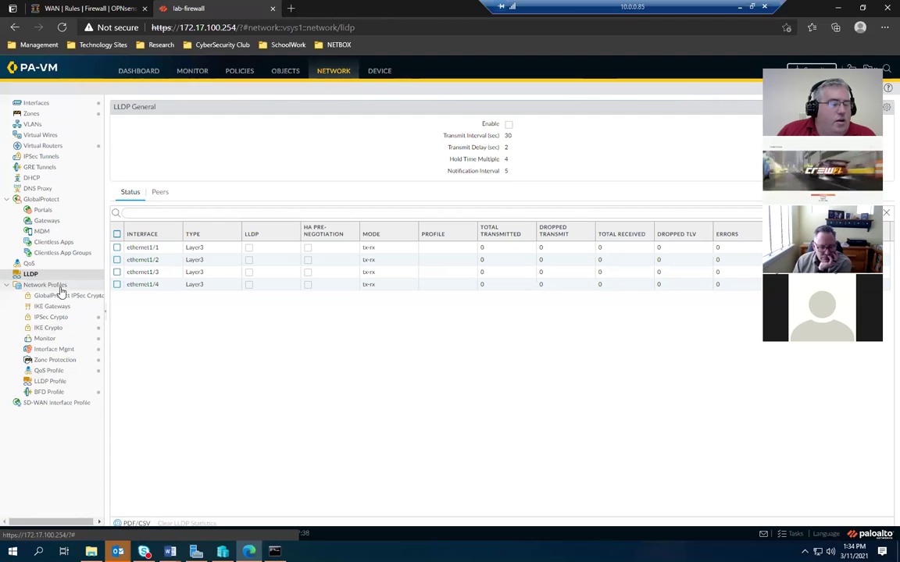
left_click(54, 361)
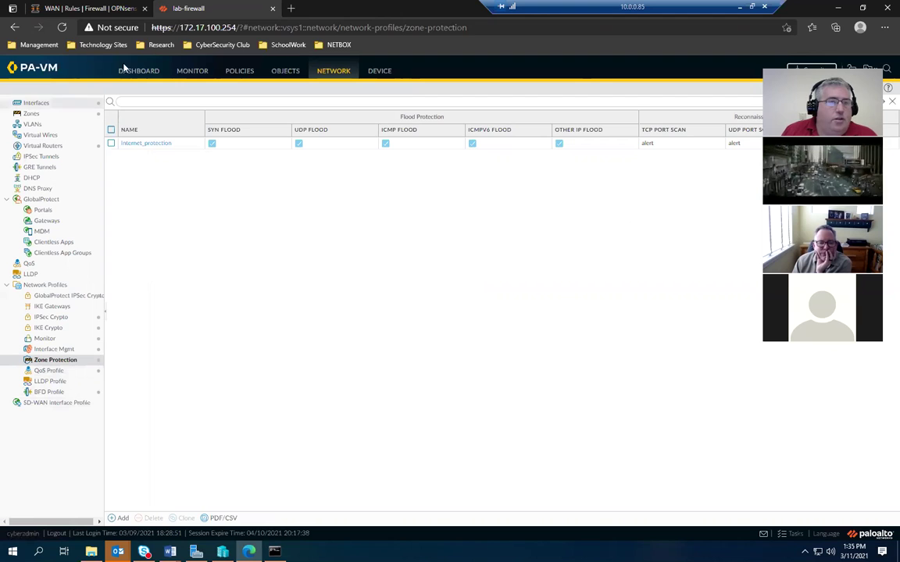
Examine the address objects and address groups defined in the firewall's object configuration.
left_click(289, 70)
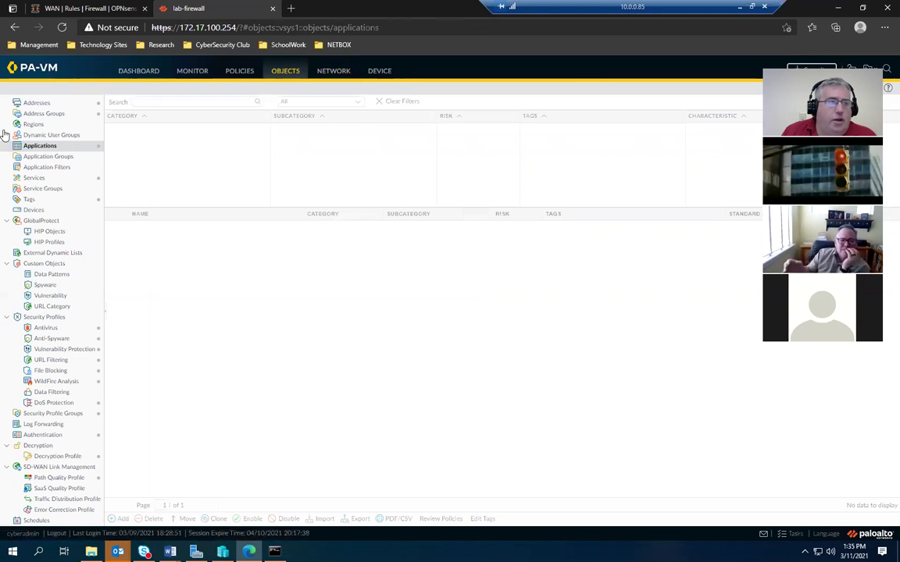
left_click(34, 105)
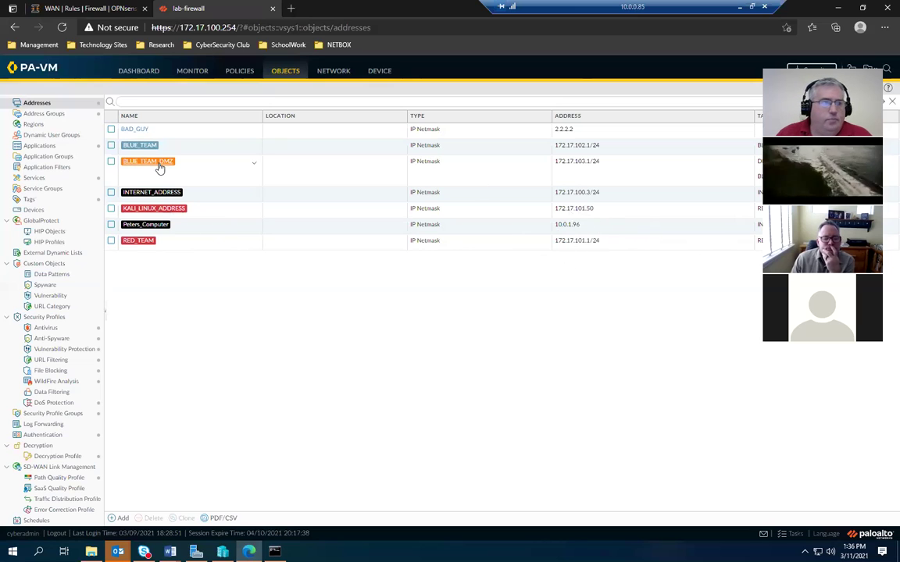
left_click(47, 114)
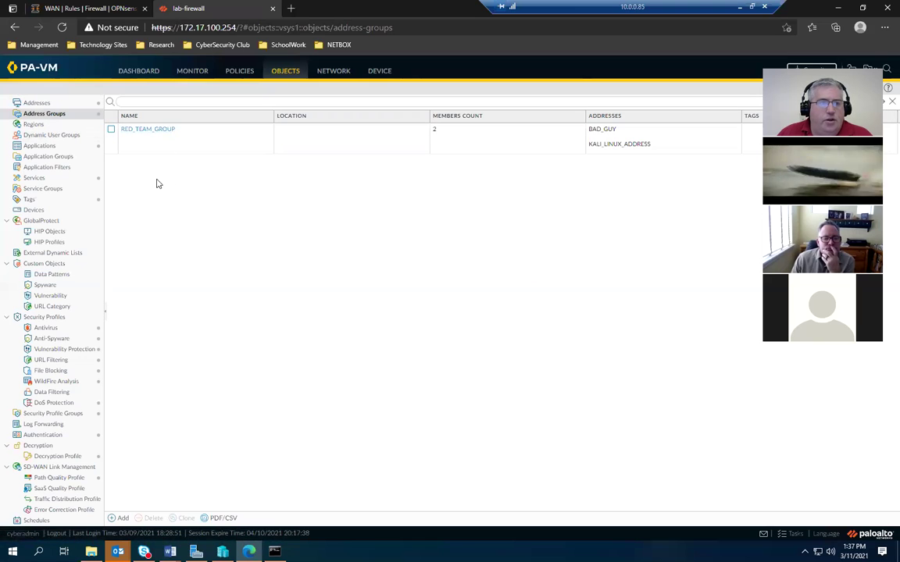
Compare the address objects with the members of the address group, and view the Regions page.
left_click(31, 103)
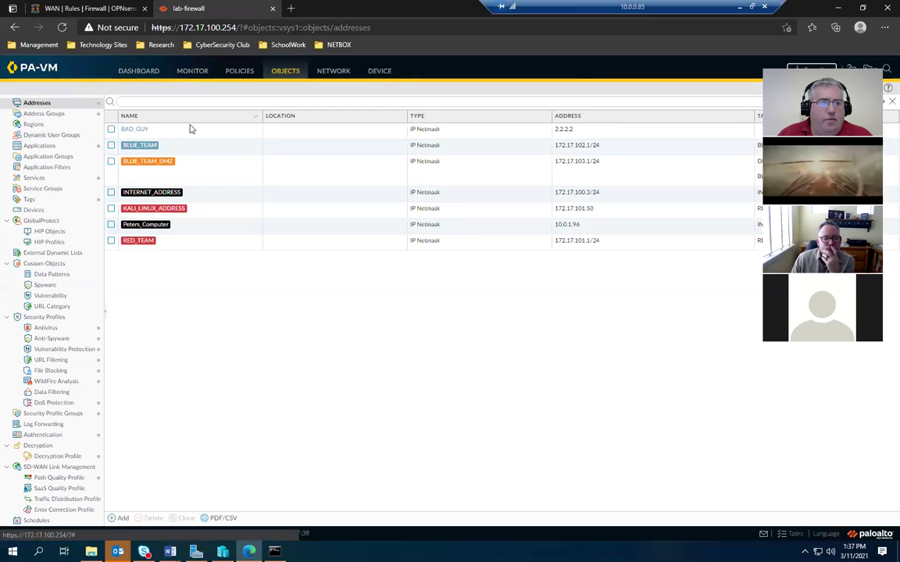
left_click(45, 114)
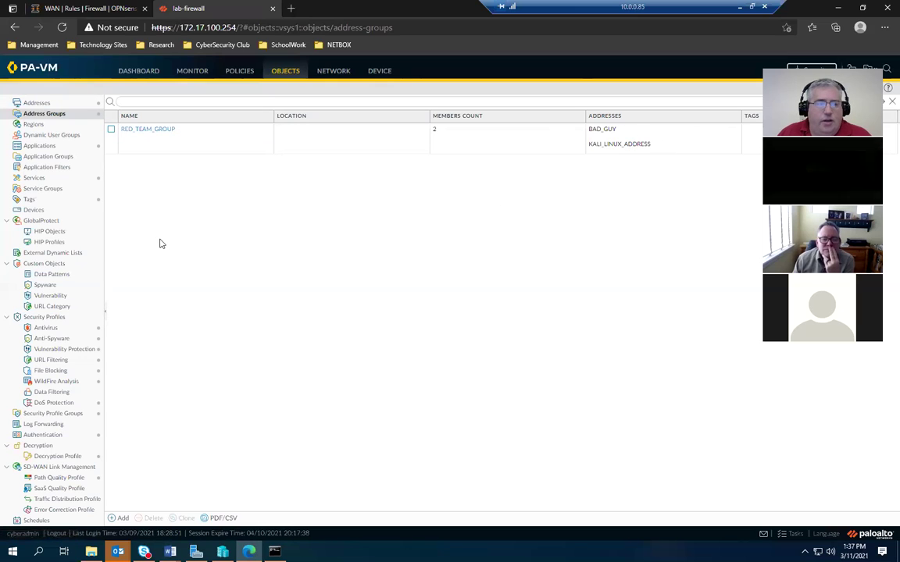
left_click(35, 124)
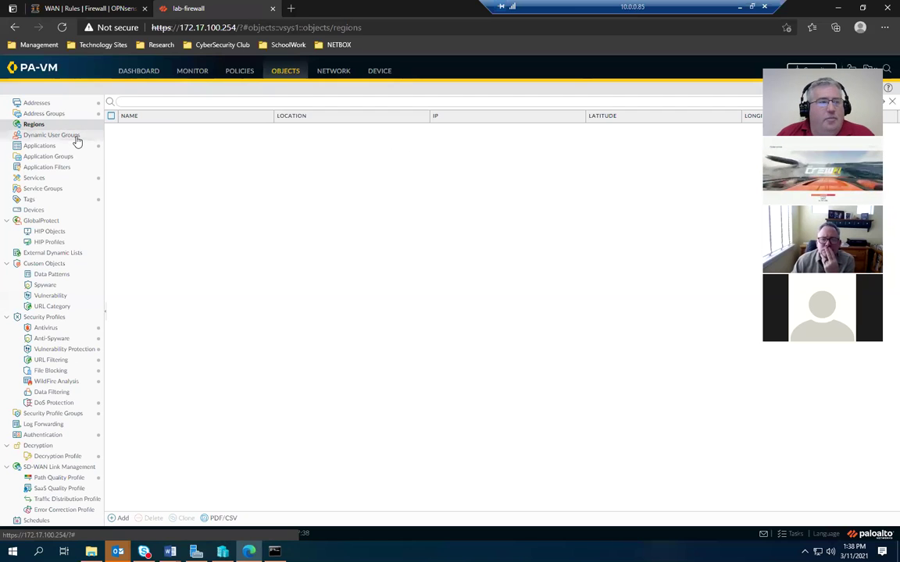
Browse the firewall's application catalogue, reviewing the listed applications with their categories, subcategories and risk ratings.
left_click(37, 146)
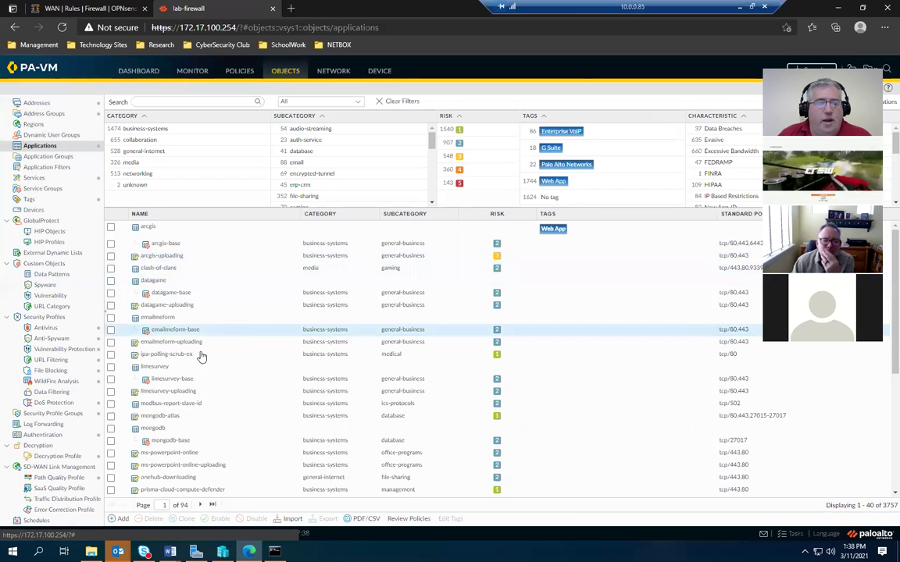
scroll(238, 410, "down", 3)
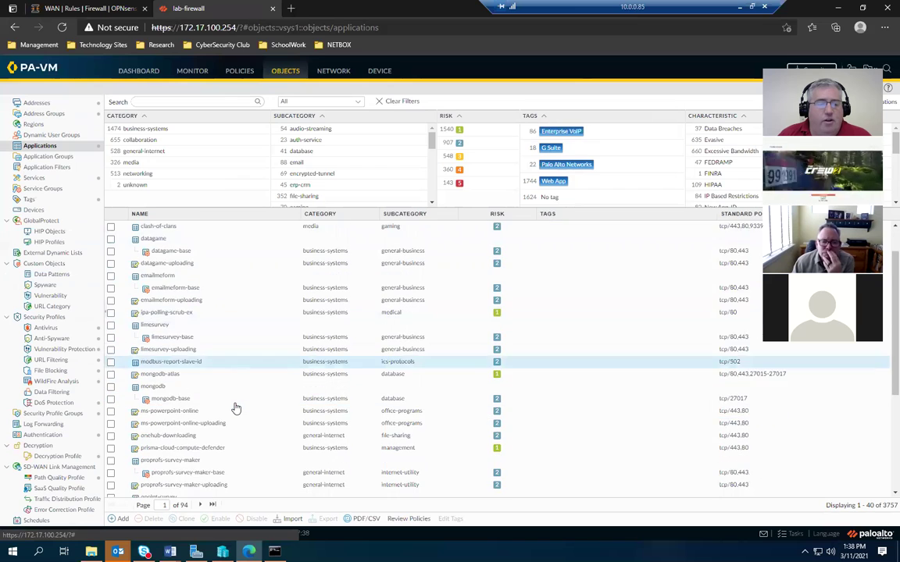
scroll(236, 408, "down", 1)
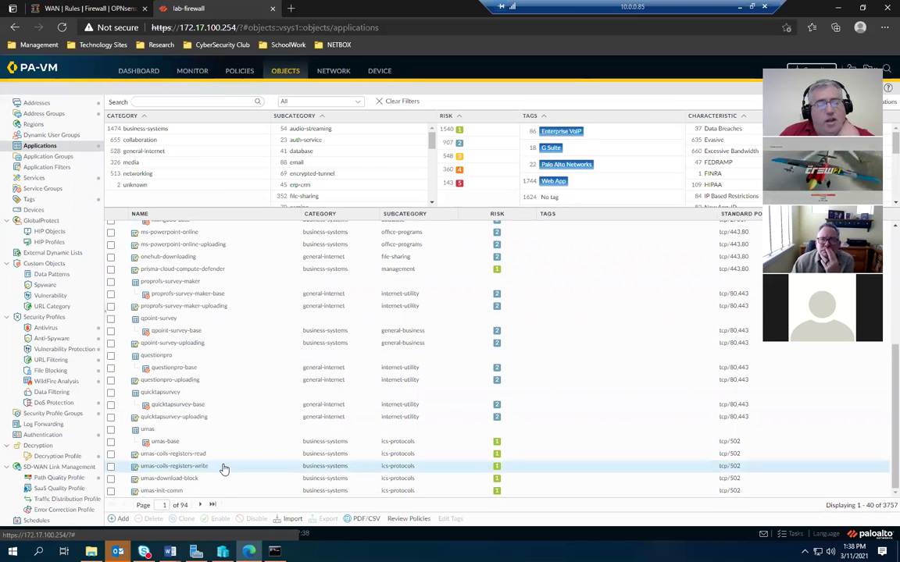
scroll(239, 445, "up", 2)
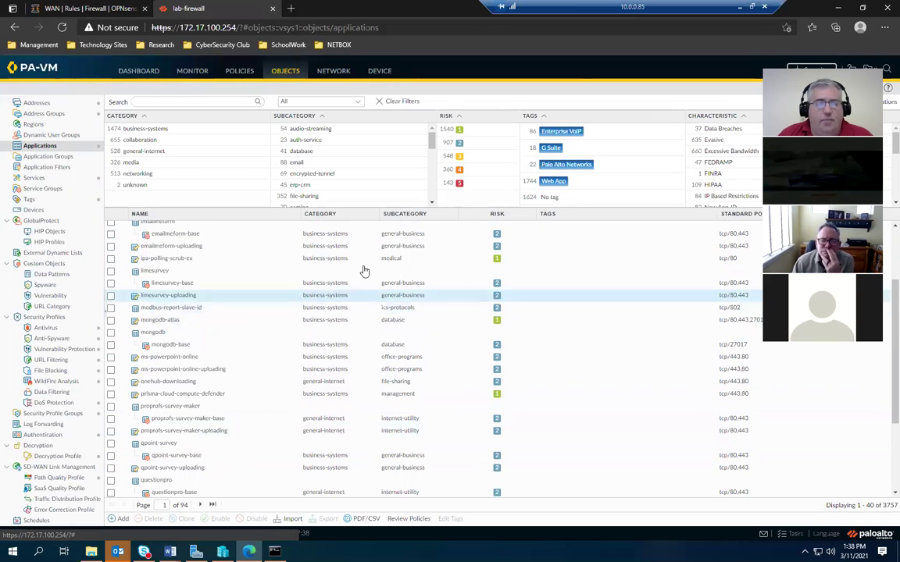
Search the applications for "facebook" and examine the matching entries, including facebook-mail, facebook-file-sharing, tinder and zynga-games.
left_click(180, 100)
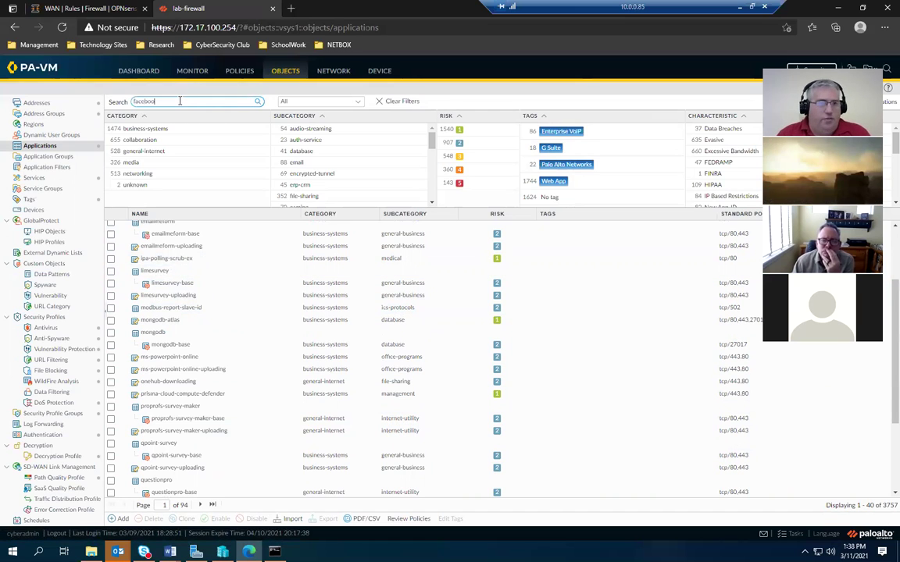
key("Return")
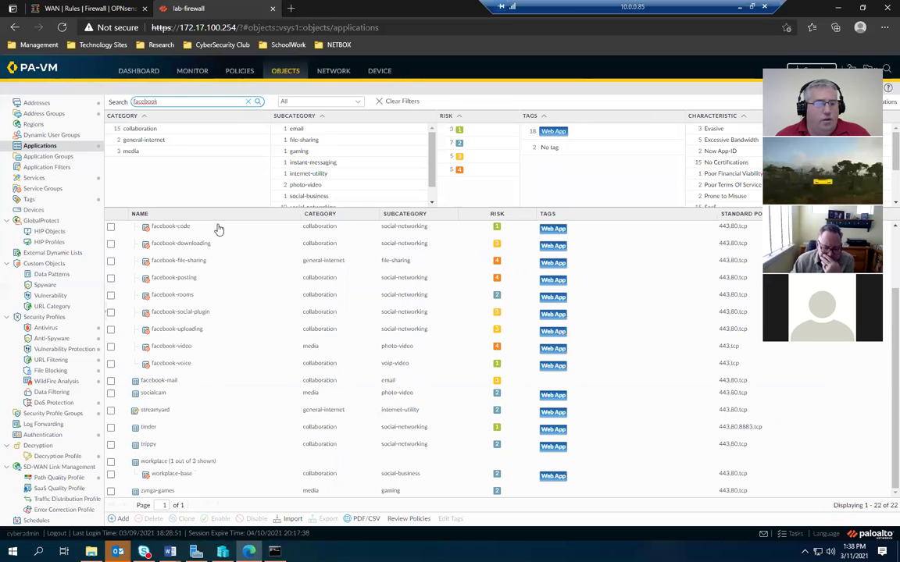
left_click(171, 380)
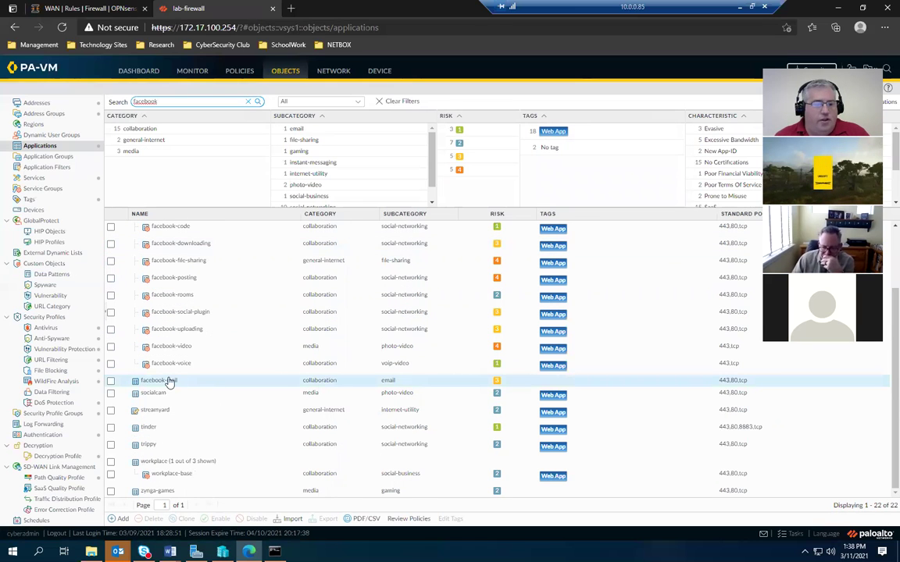
left_click(199, 244)
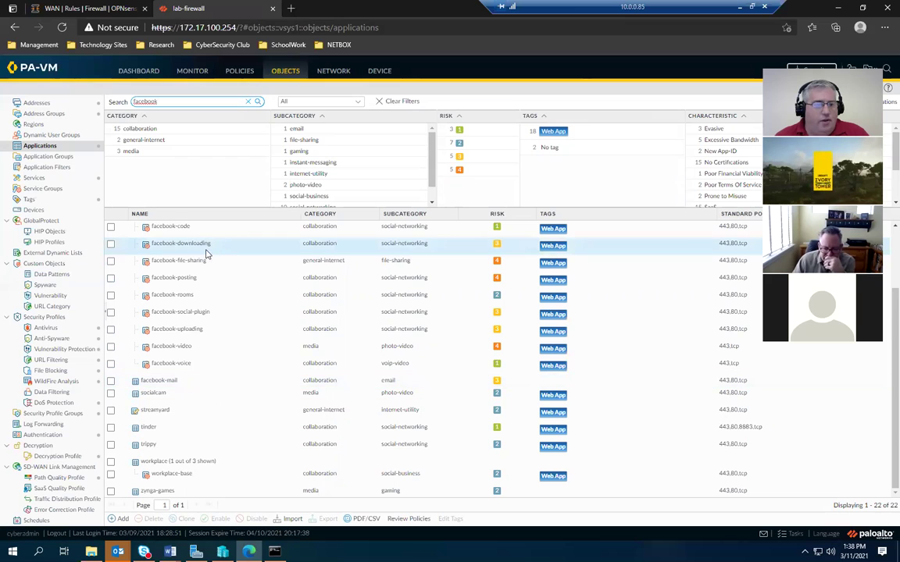
left_click(187, 261)
left_click(171, 363)
left_click(172, 431)
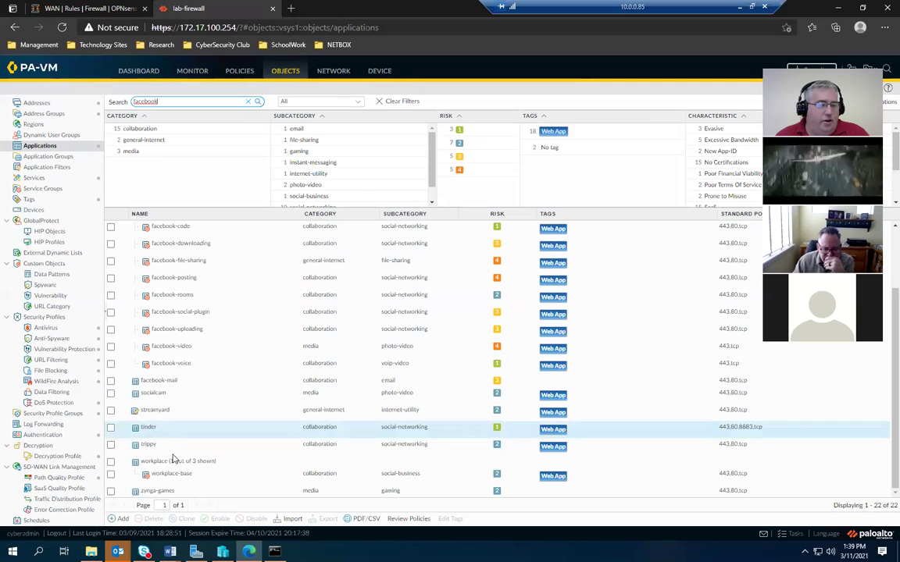
left_click(231, 470)
left_click(180, 492)
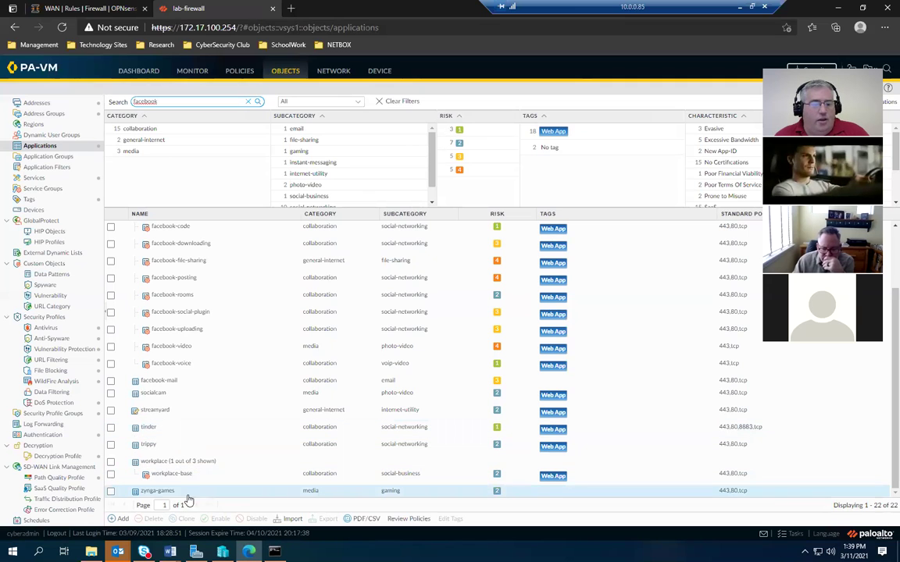
left_click(401, 445)
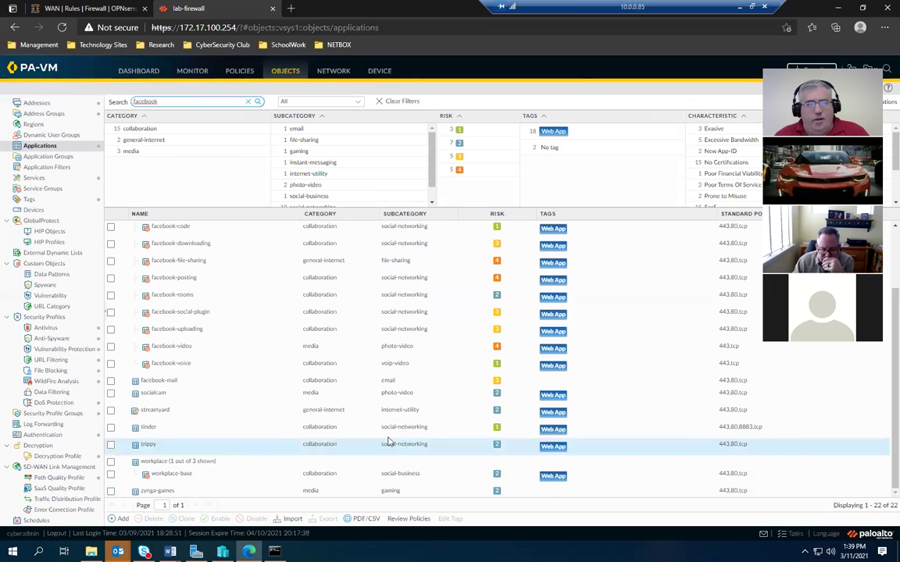
Examine the individual Facebook functions and their risk ratings, focusing on facebook-apps, facebook-base, facebook-video and facebook-file-sharing.
left_click(266, 329)
scroll(259, 252, "up", 2)
left_click(203, 231)
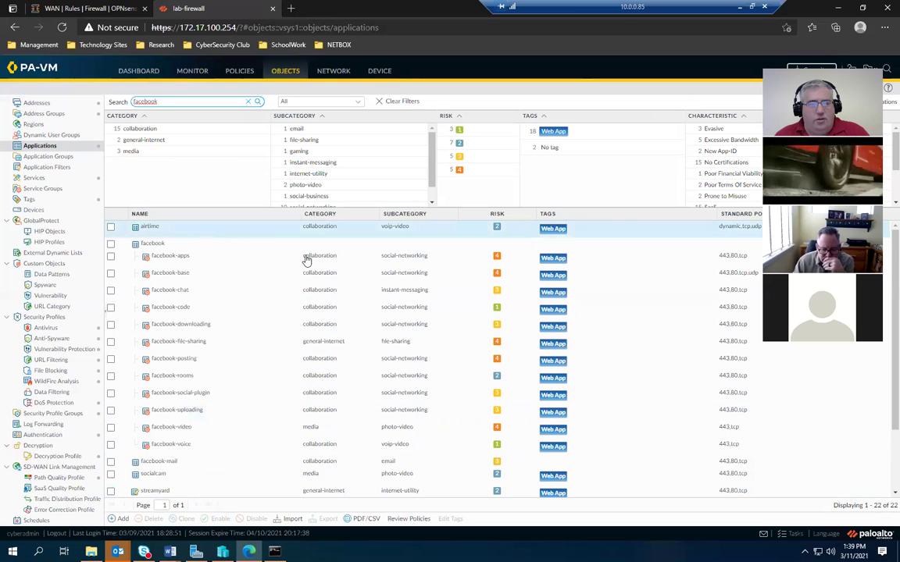
left_click(217, 261)
left_click(209, 428)
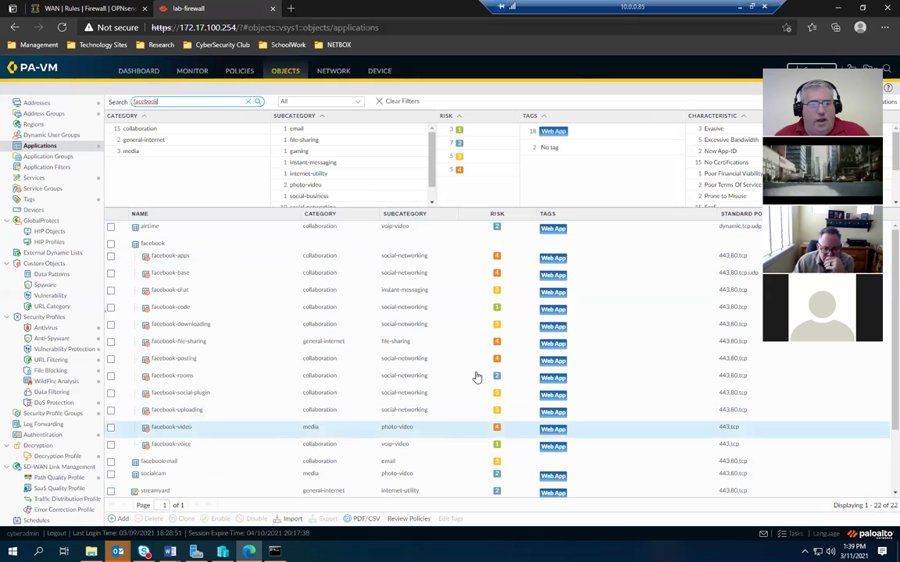
left_click(496, 253)
left_click(497, 257)
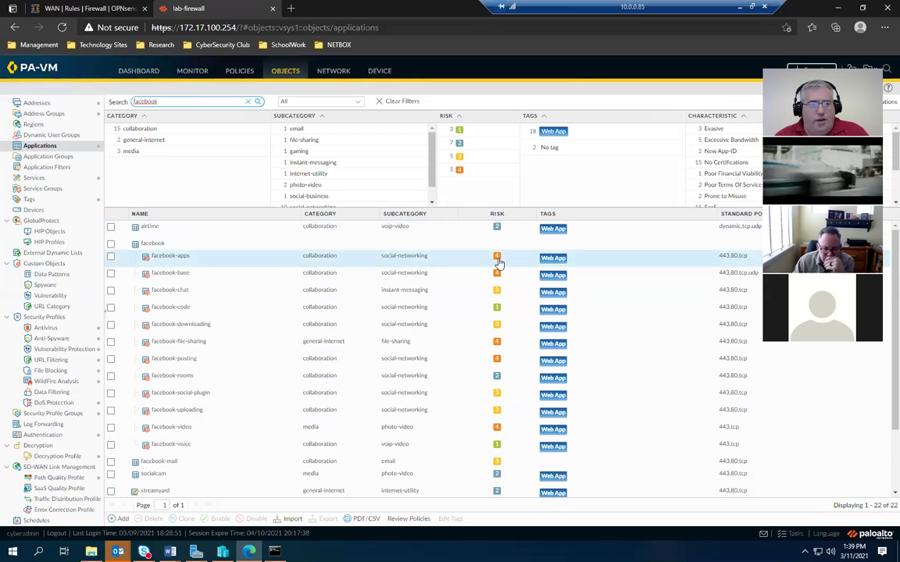
left_click(496, 276)
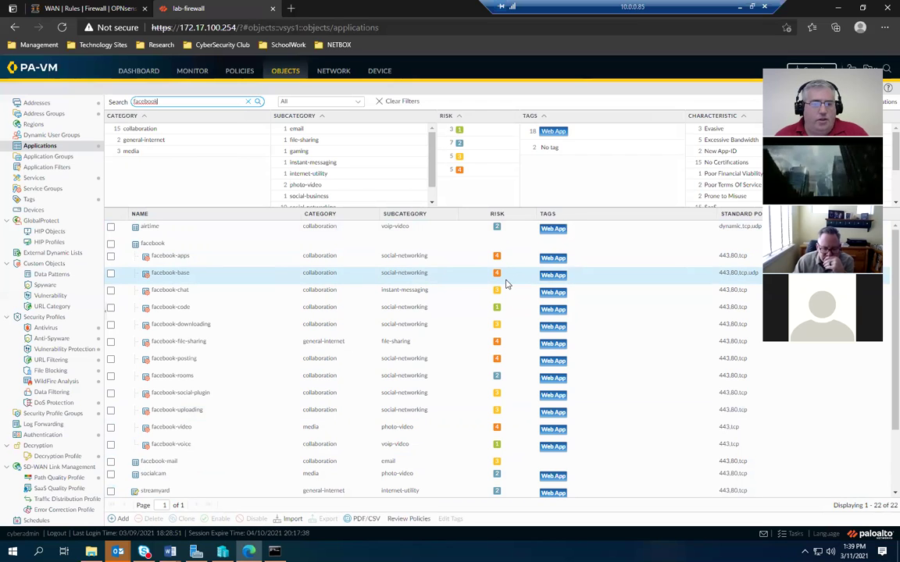
left_click(498, 260)
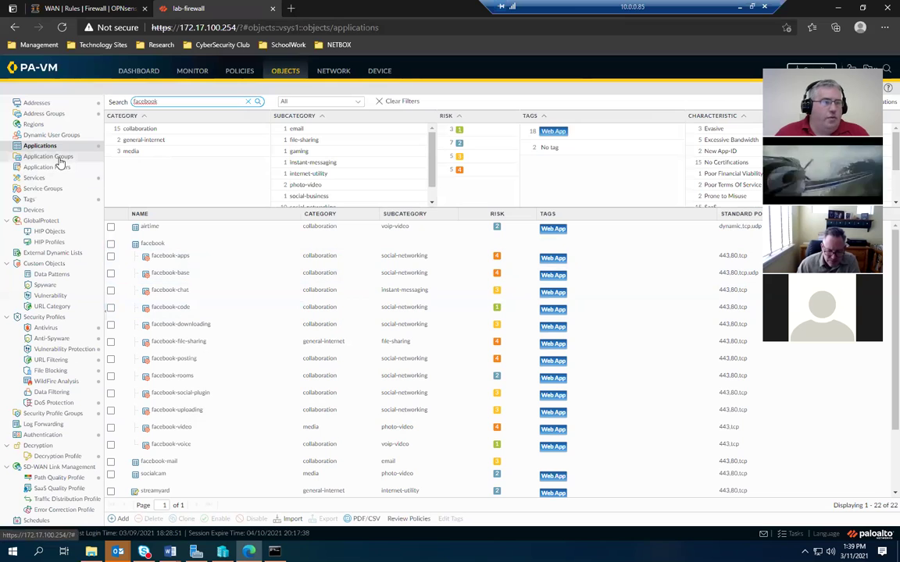
left_click(168, 343)
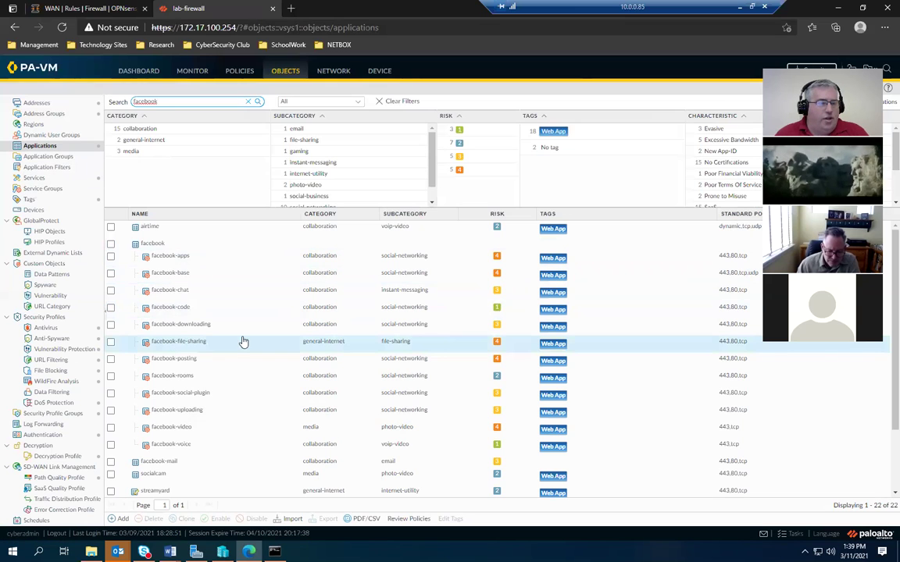
Review the Application Groups, Services and Tags pages of the object configuration.
left_click(48, 157)
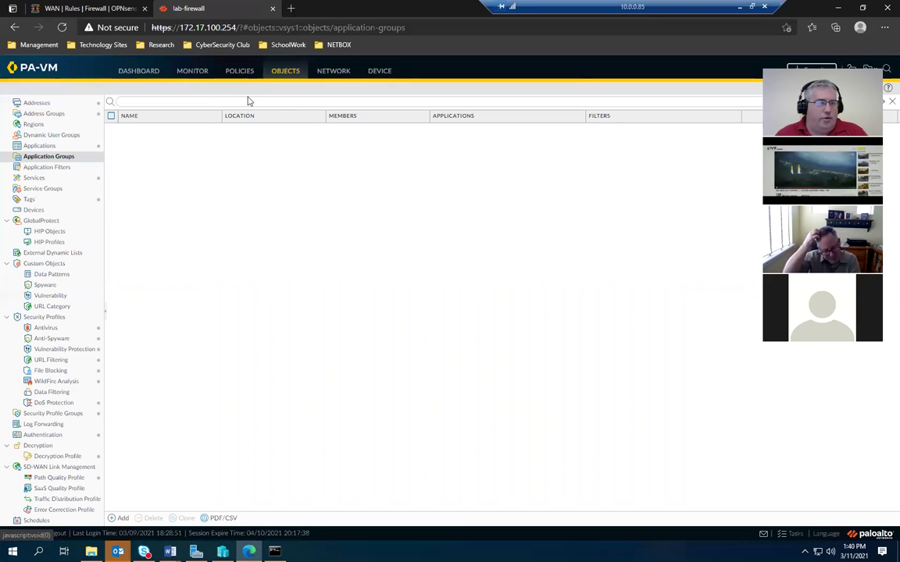
left_click(35, 179)
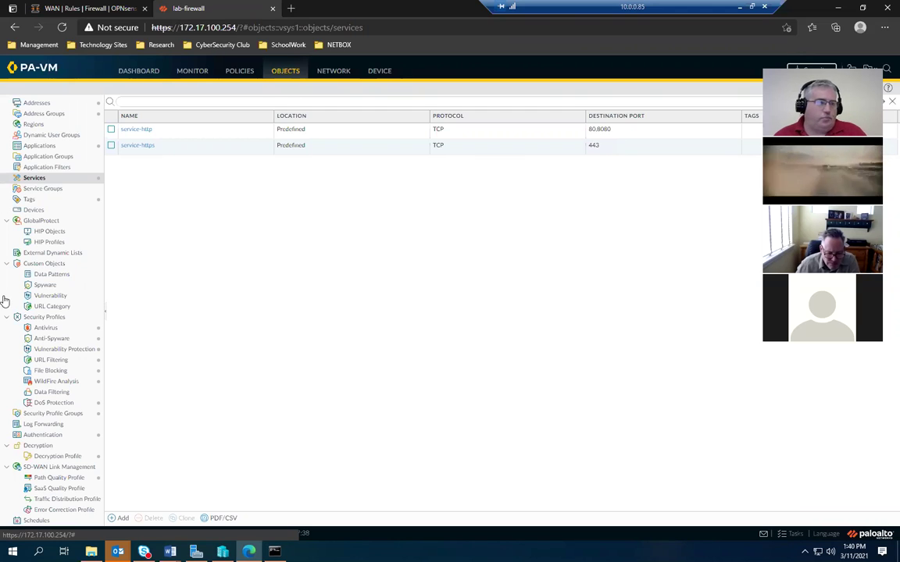
left_click(29, 200)
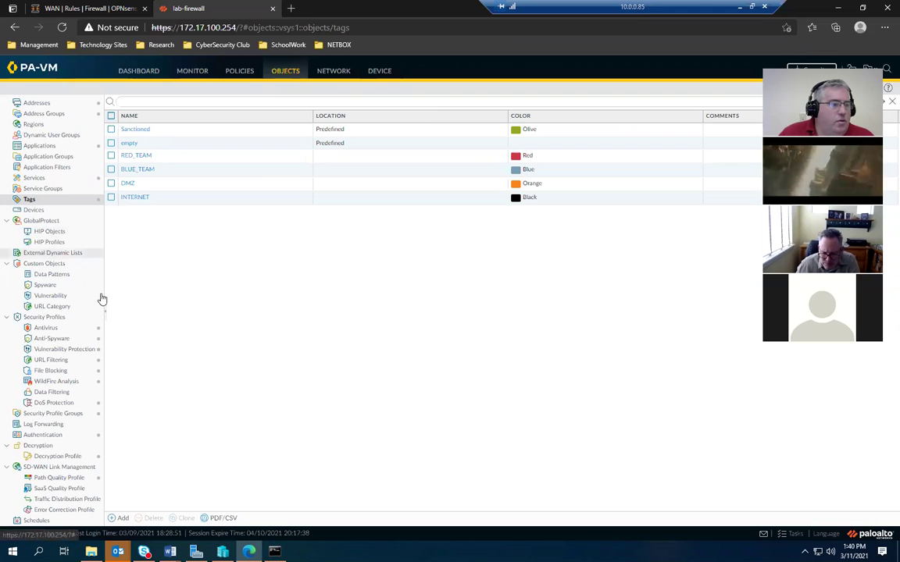
Survey the security profile types in order, from Antivirus, Anti-Spyware and Vulnerability Protection through to Data Filtering and DoS Protection.
left_click(47, 329)
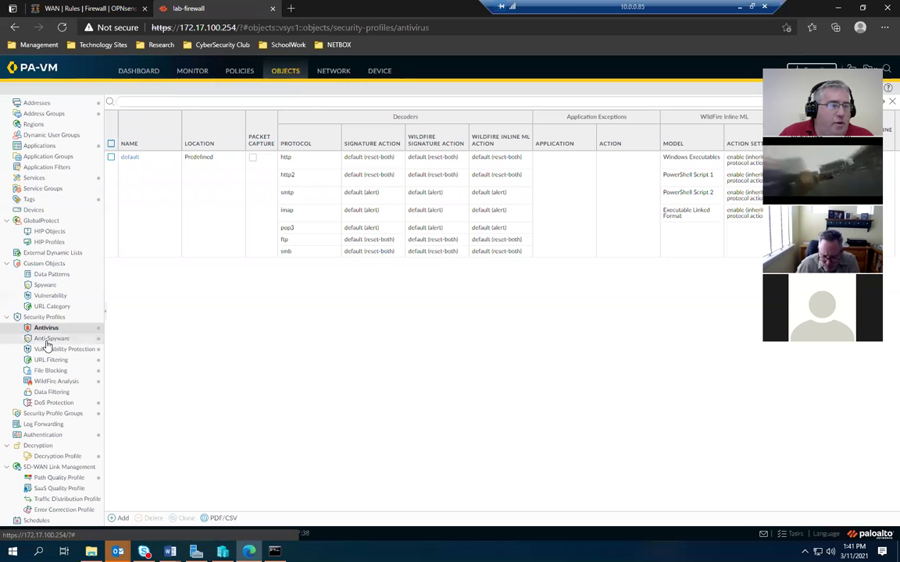
left_click(50, 340)
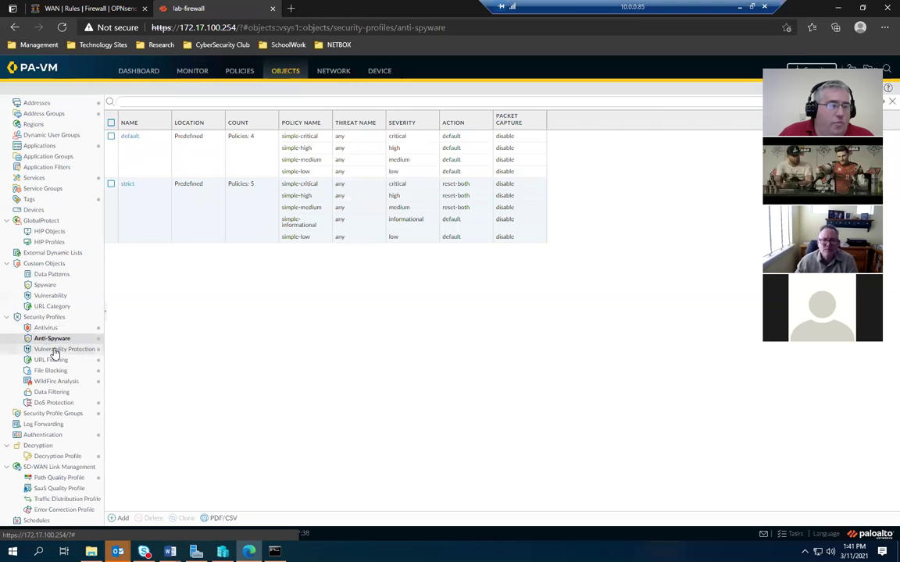
left_click(55, 350)
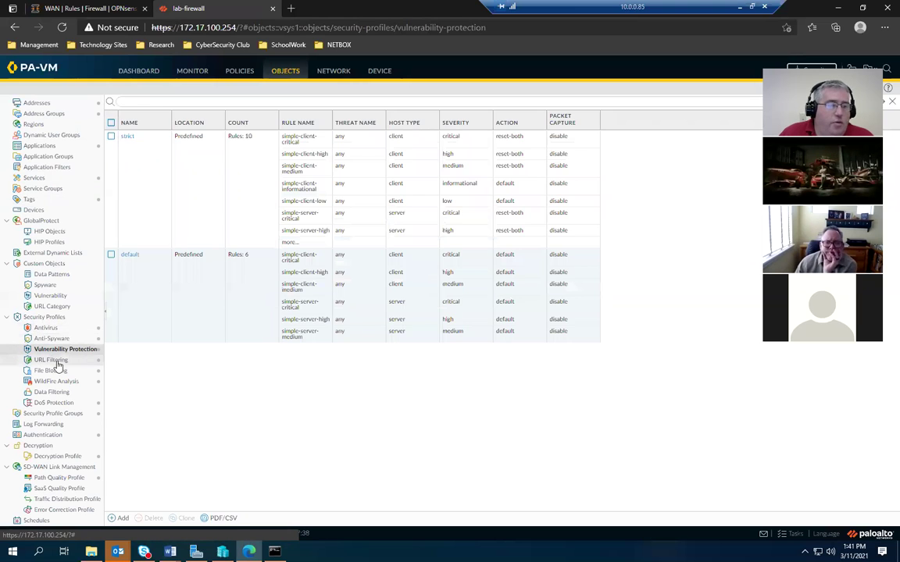
left_click(58, 363)
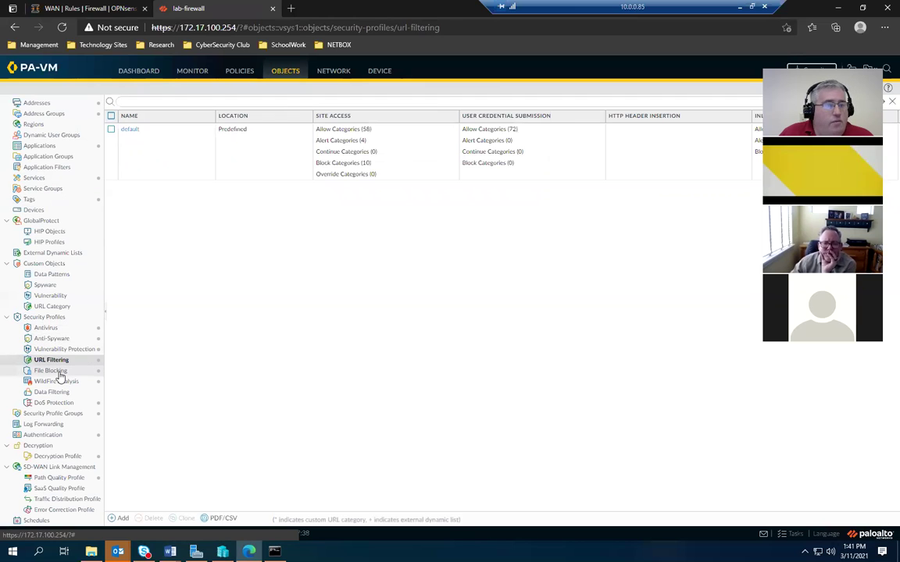
left_click(59, 373)
left_click(65, 382)
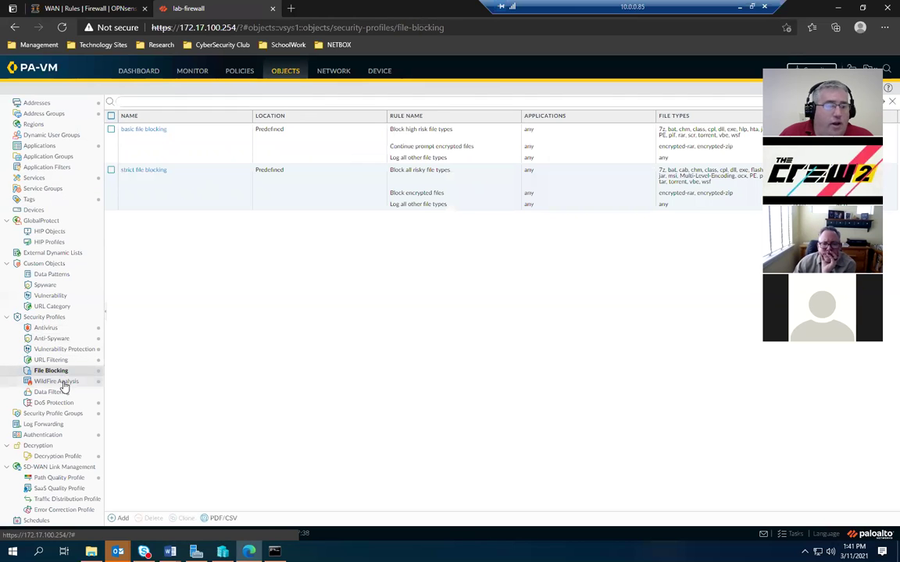
left_click(53, 392)
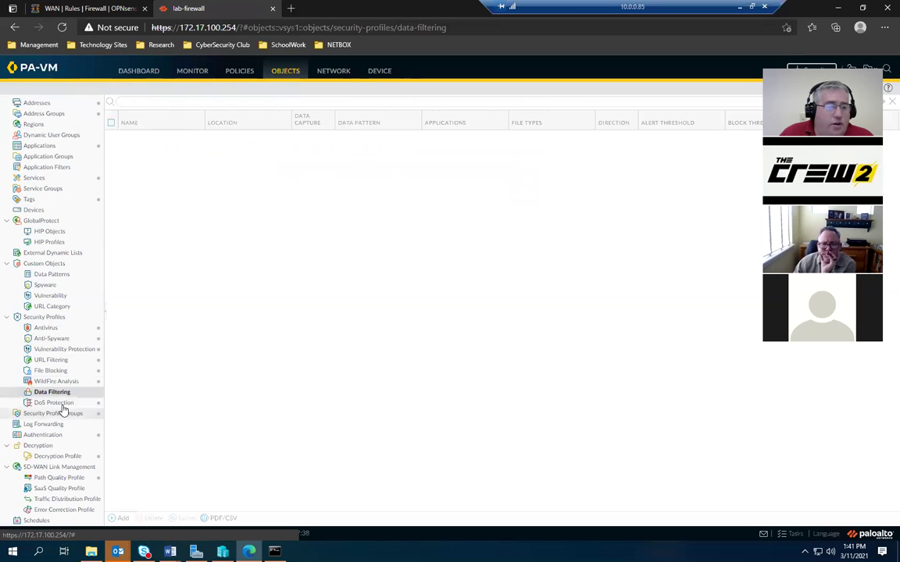
left_click(64, 404)
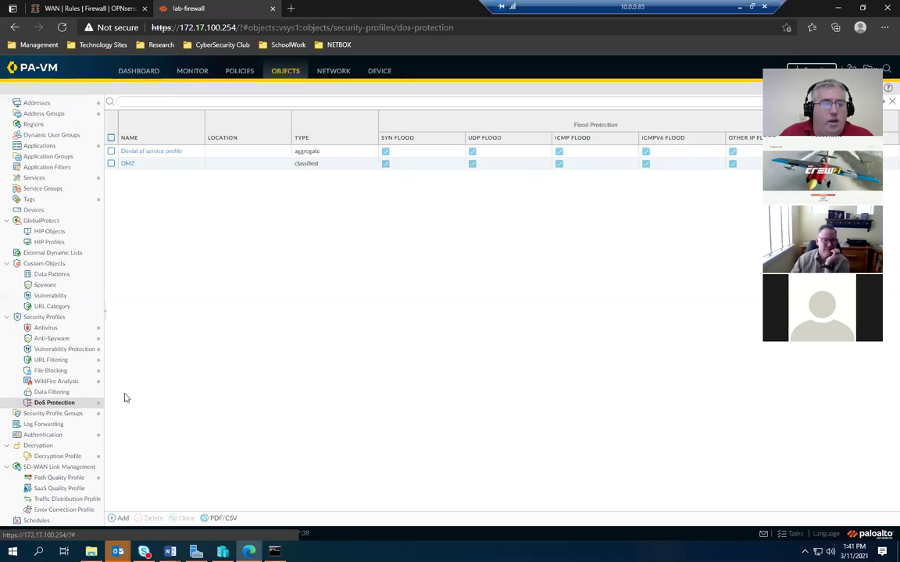
Examine the predefined Antivirus, Anti-Spyware, Vulnerability Protection and URL Filtering profiles more closely, including their actions and severities.
left_click(71, 330)
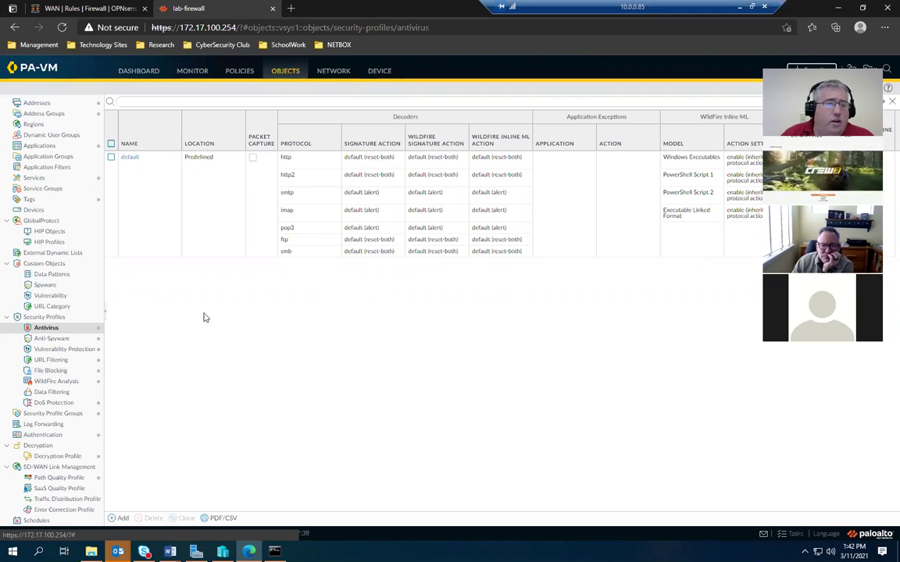
left_click(47, 341)
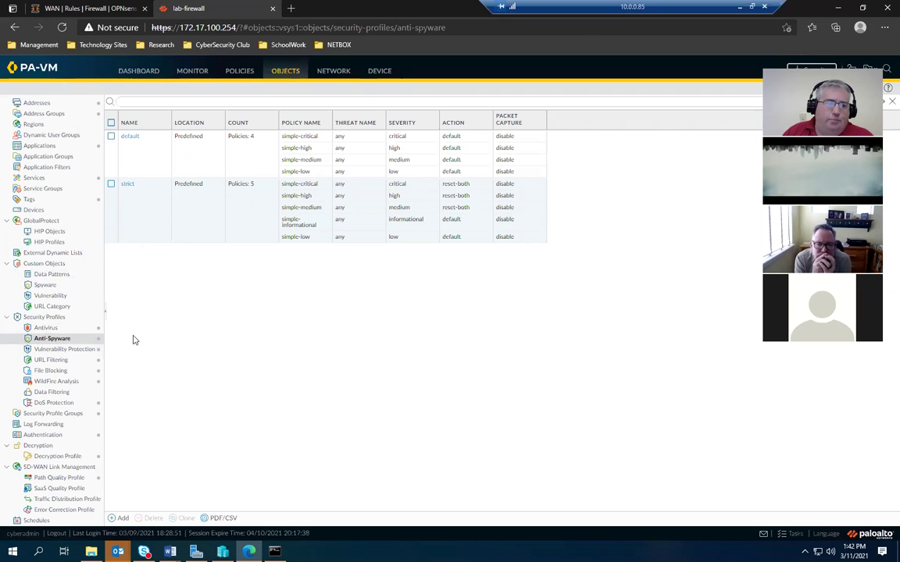
left_click(69, 350)
left_click(47, 339)
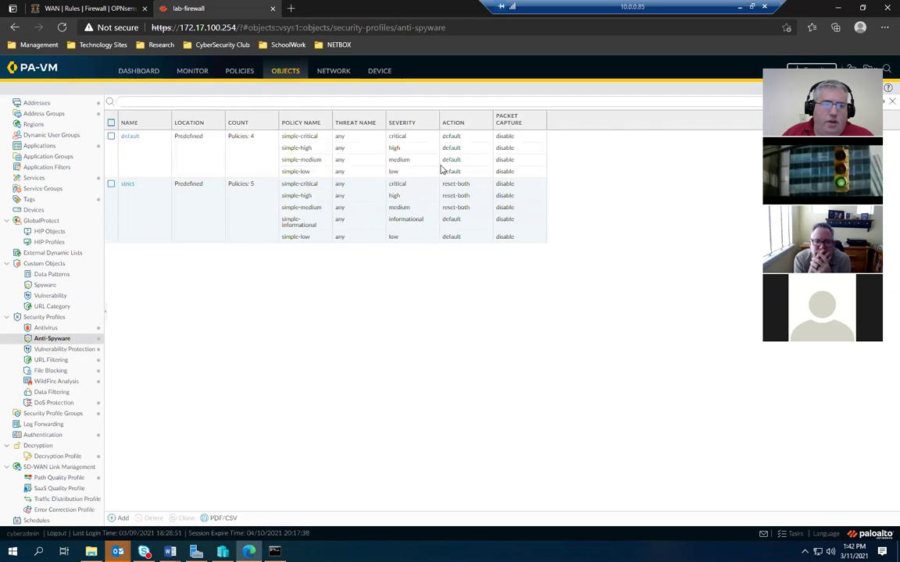
left_click(64, 350)
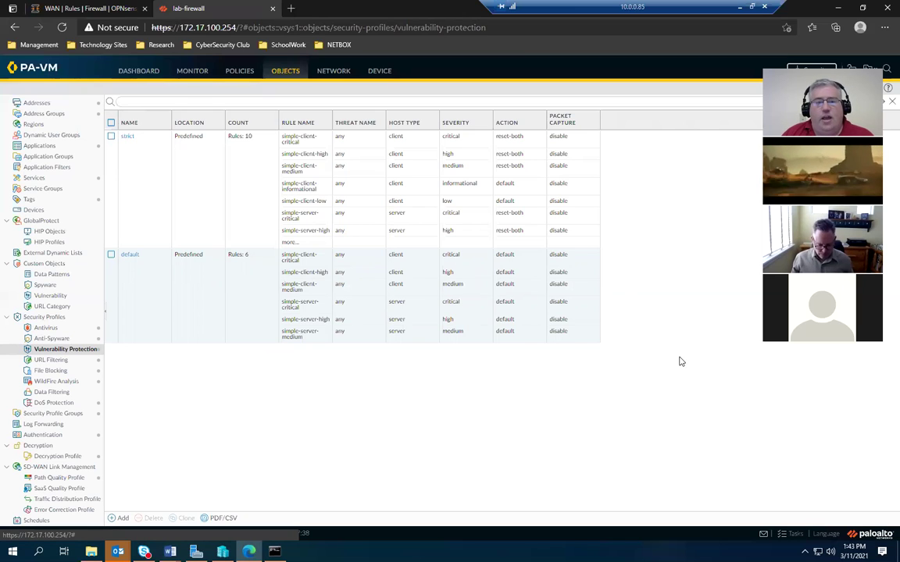
left_click(47, 361)
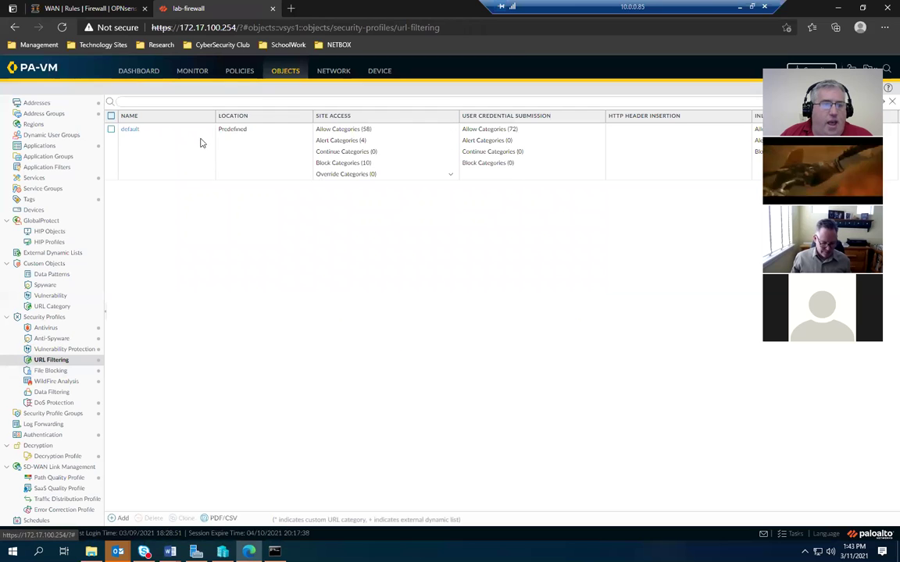
Open the default URL Filtering profile and examine the site access and credential submission actions for its categories from abortion through hacking.
left_click(131, 130)
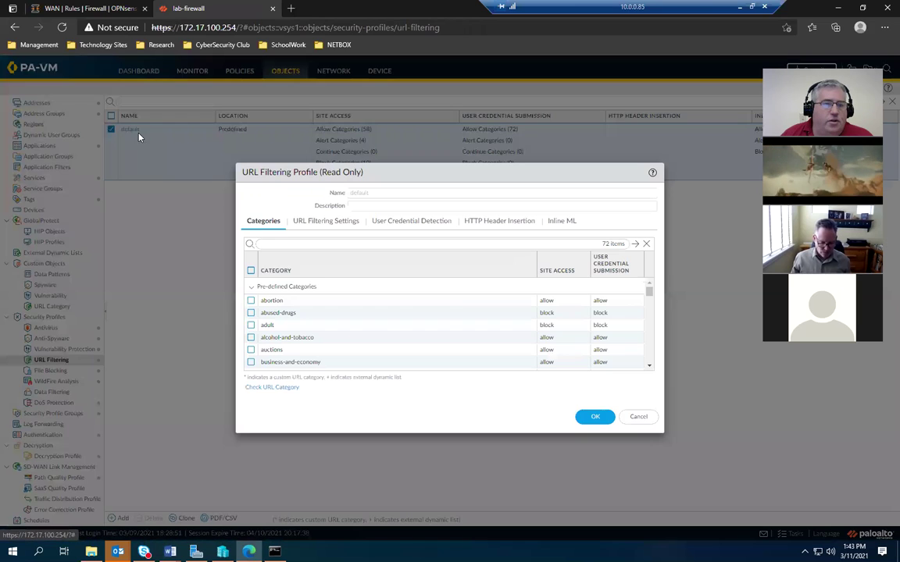
left_click_drag(474, 172, 465, 118)
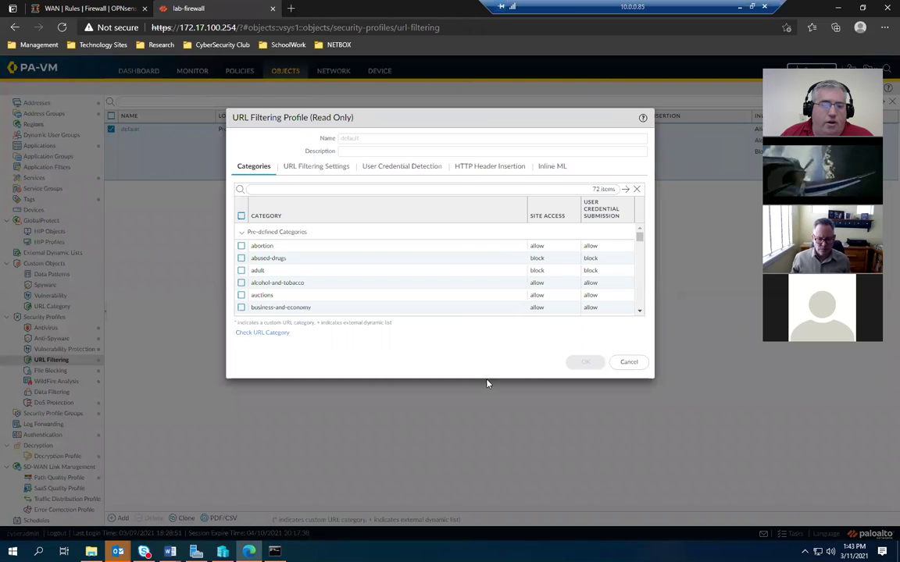
left_click_drag(485, 378, 494, 460)
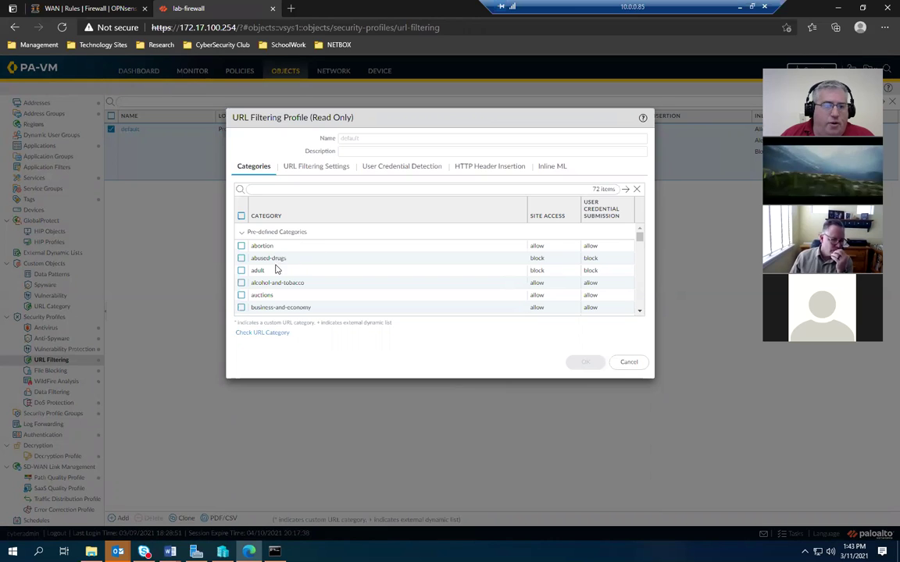
scroll(309, 265, "down", 1)
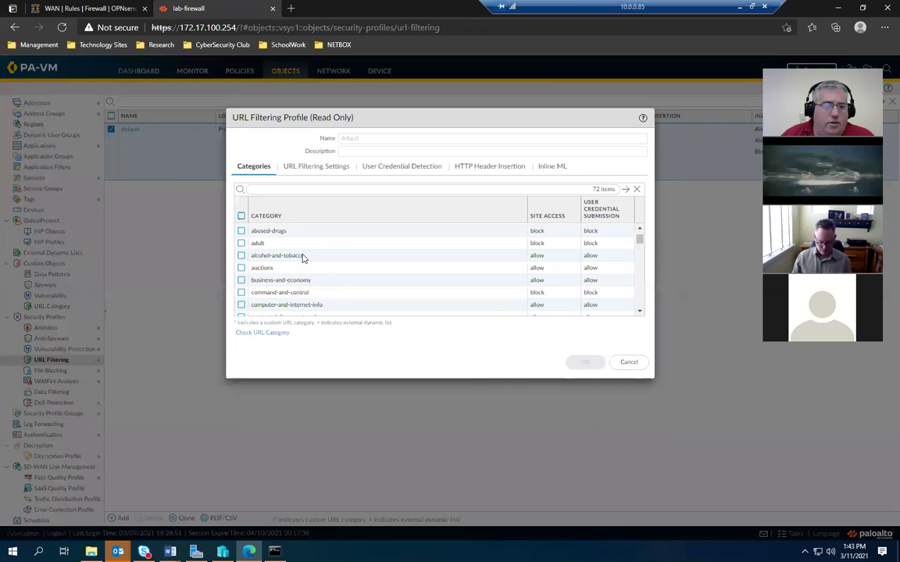
scroll(314, 271, "down", 1)
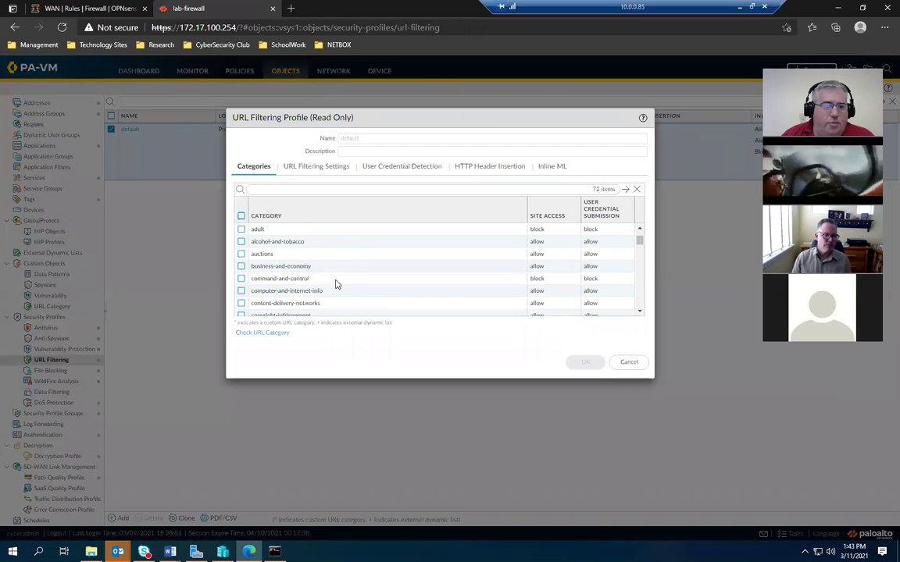
scroll(336, 281, "down", 1)
scroll(343, 285, "down", 3)
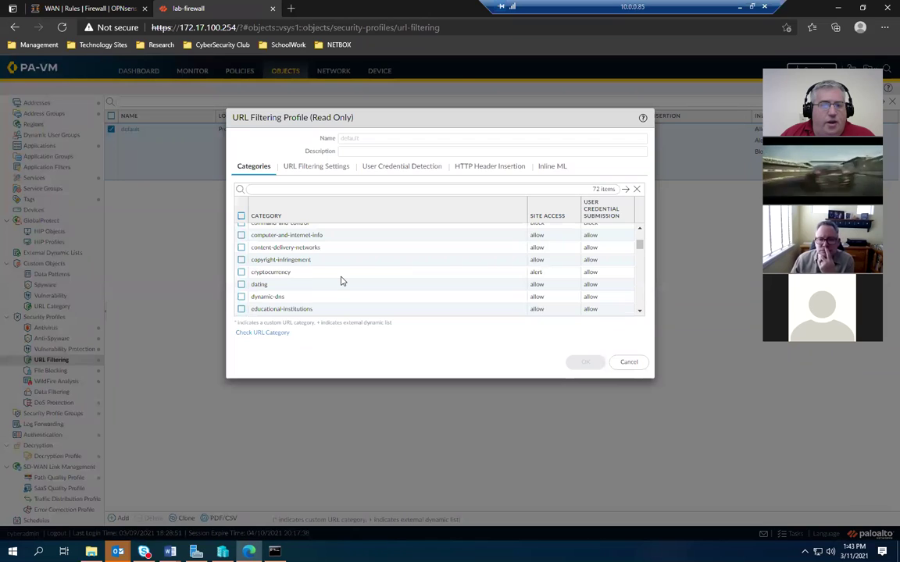
scroll(340, 281, "down", 1)
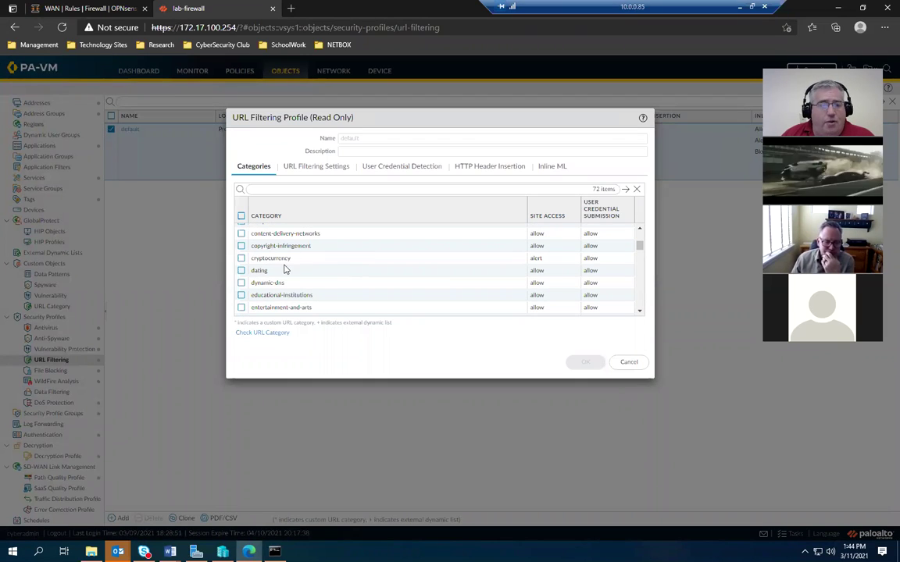
scroll(324, 285, "down", 3)
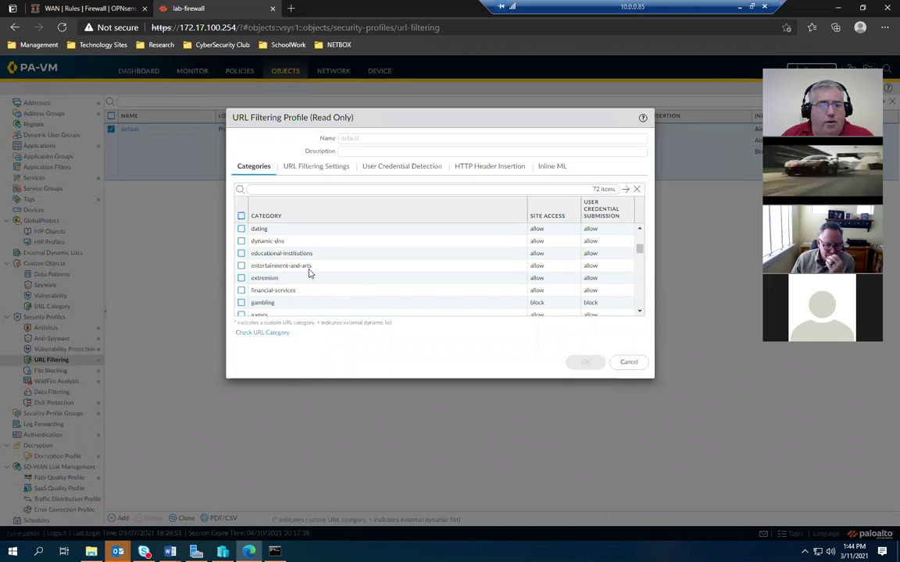
scroll(295, 285, "down", 1)
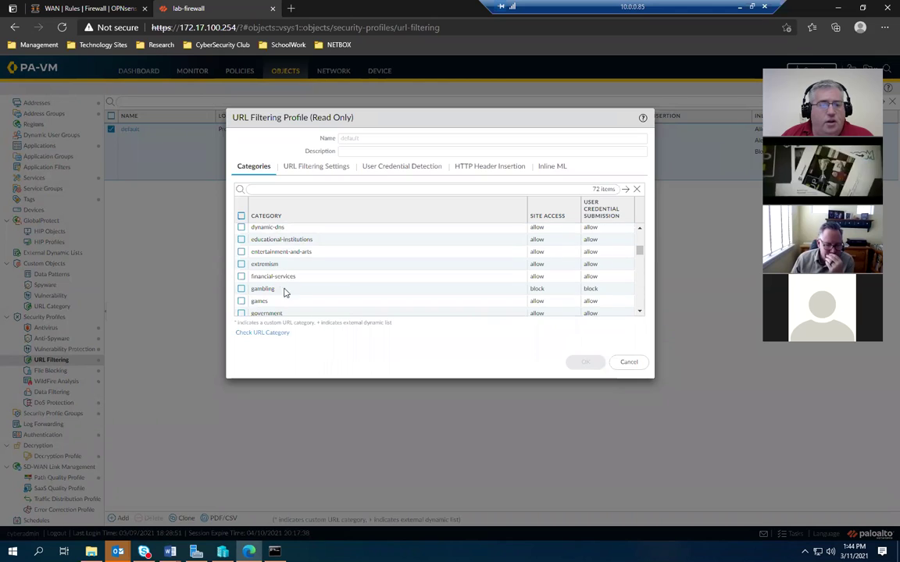
scroll(325, 296, "down", 1)
scroll(336, 296, "down", 1)
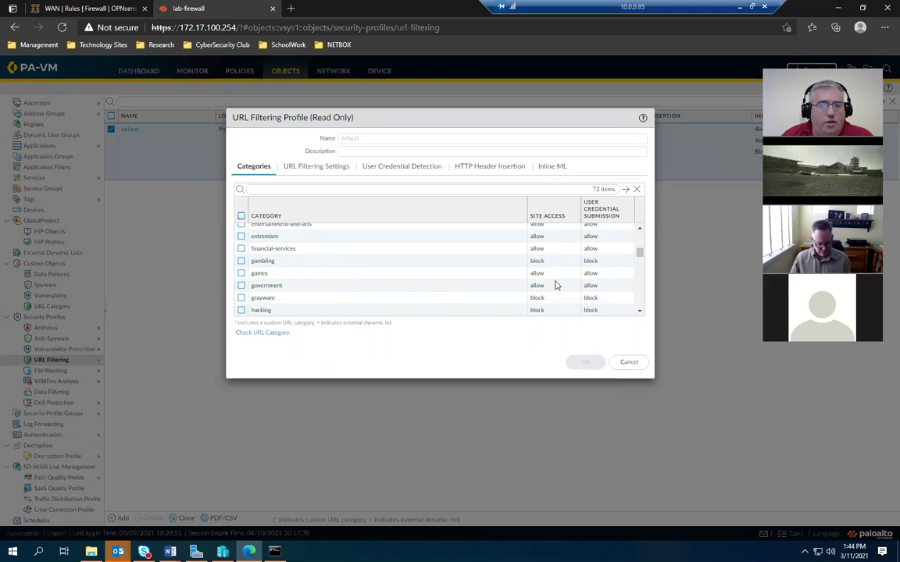
scroll(462, 288, "up", 2)
scroll(462, 288, "up", 2)
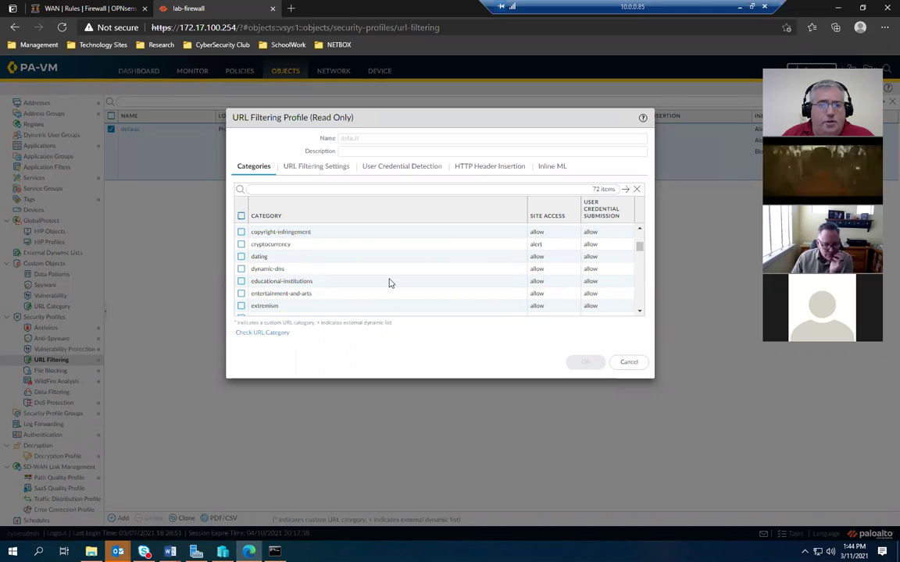
Review the default profile's URL categories from dating through peer-to-peer, including gambling, malware, medium-risk and newly-registered-domain.
scroll(388, 269, "down", 3)
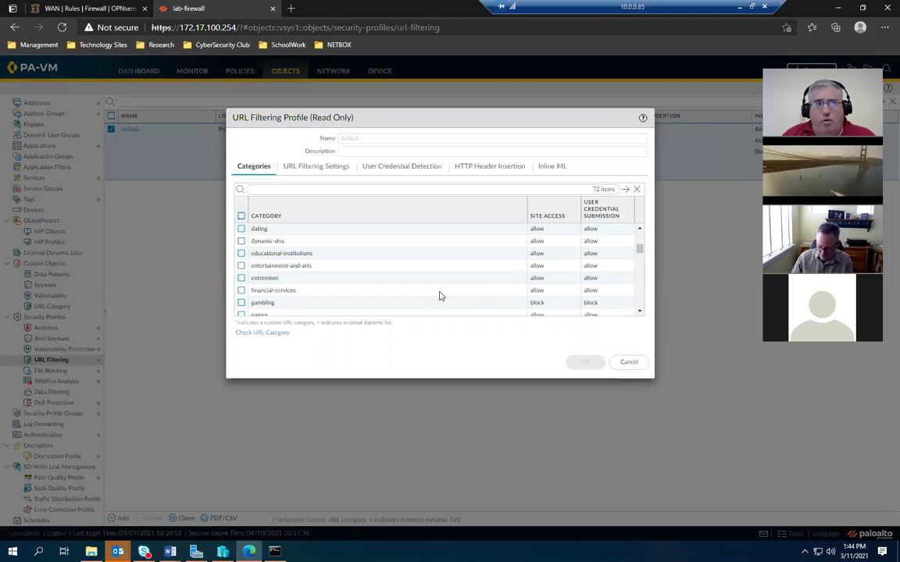
scroll(438, 294, "down", 2)
scroll(437, 294, "down", 1)
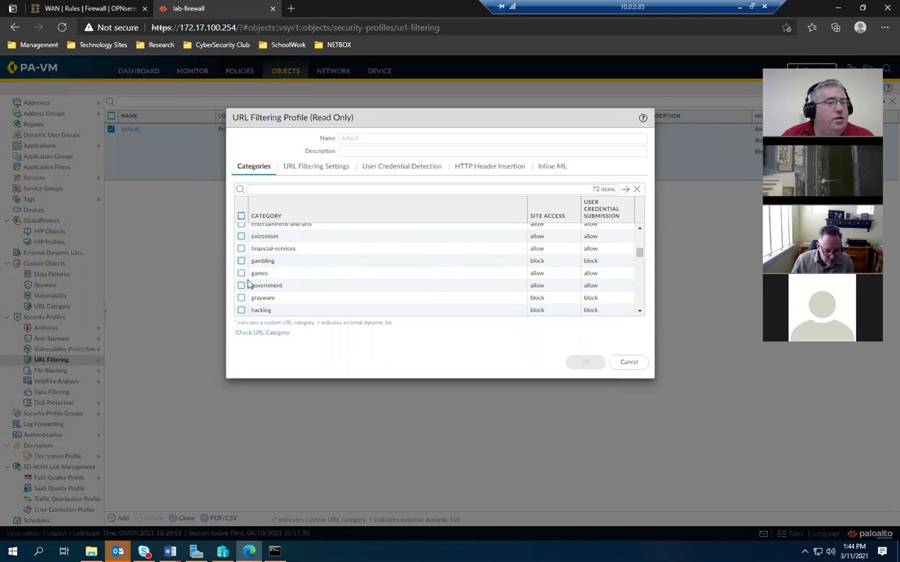
scroll(333, 288, "down", 1)
scroll(328, 287, "down", 1)
scroll(327, 288, "down", 1)
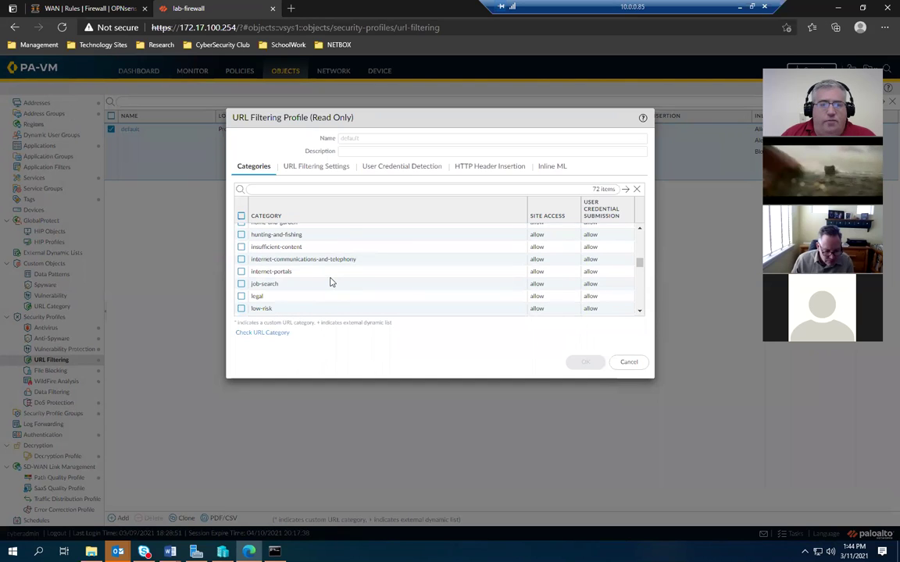
scroll(328, 286, "down", 1)
scroll(329, 283, "down", 1)
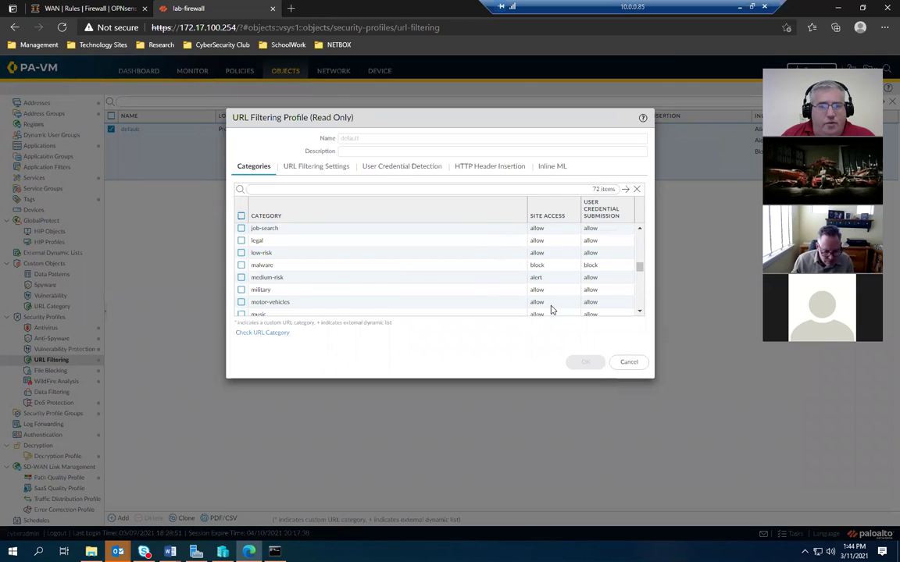
scroll(304, 297, "down", 1)
scroll(305, 297, "down", 3)
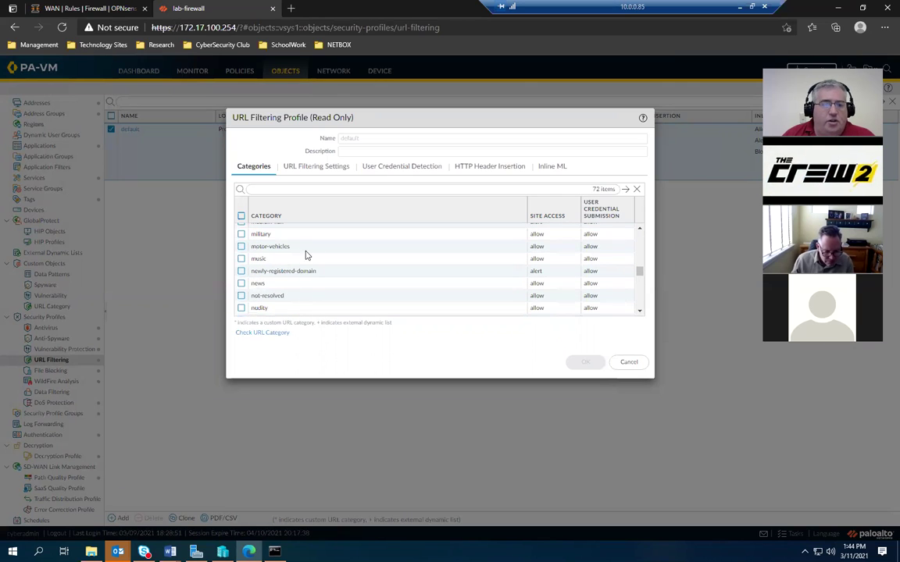
scroll(331, 292, "down", 2)
scroll(329, 292, "down", 2)
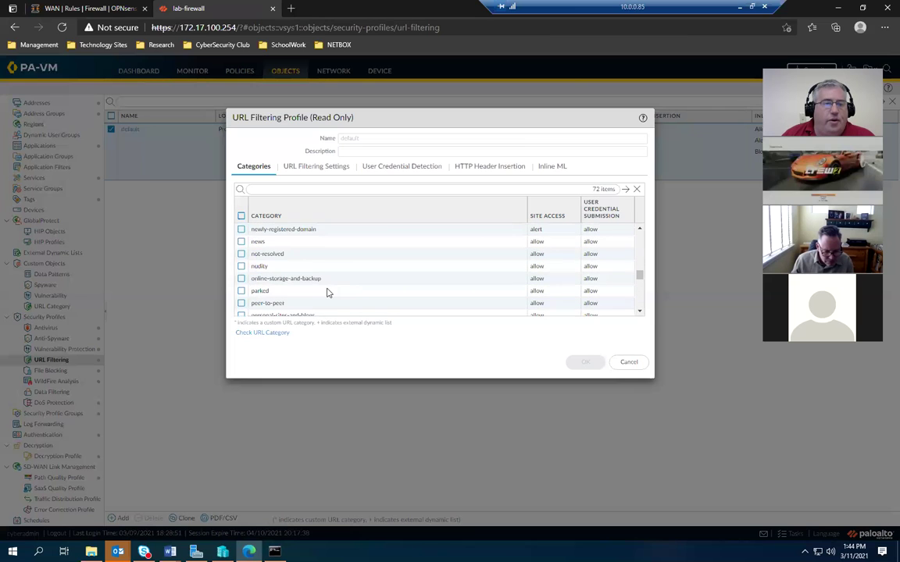
Examine the remaining URL categories from phishing and questionable through weapons and web-hosting, and close the profile without changes.
scroll(328, 292, "down", 3)
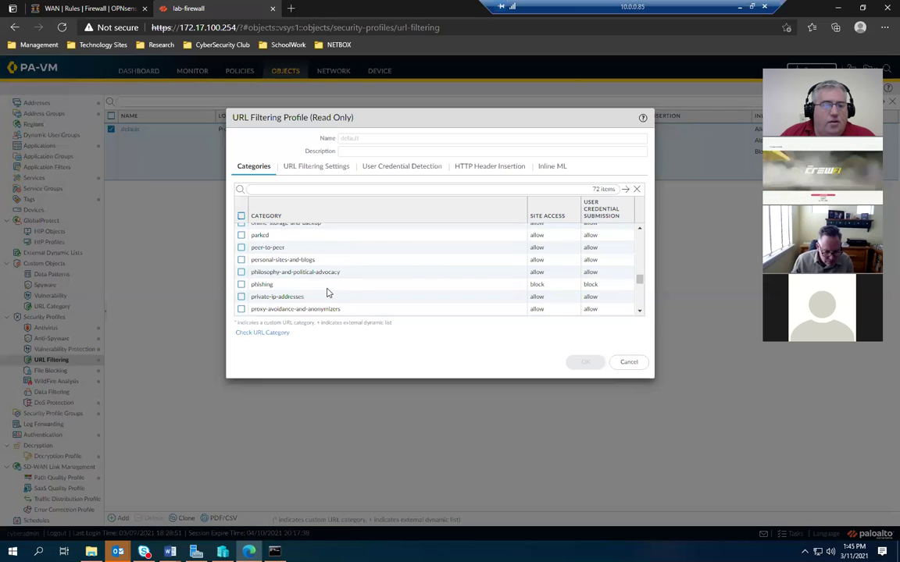
scroll(329, 292, "down", 2)
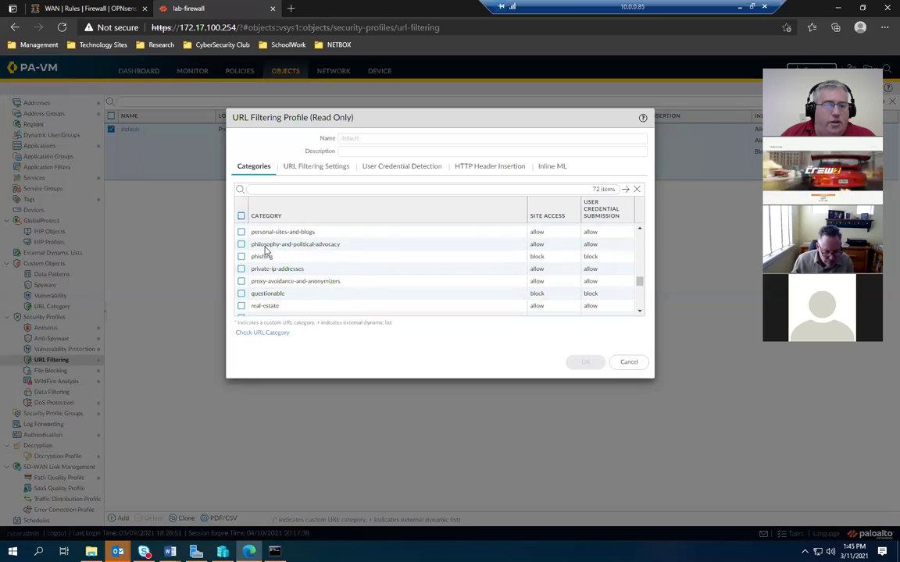
scroll(321, 255, "up", 2)
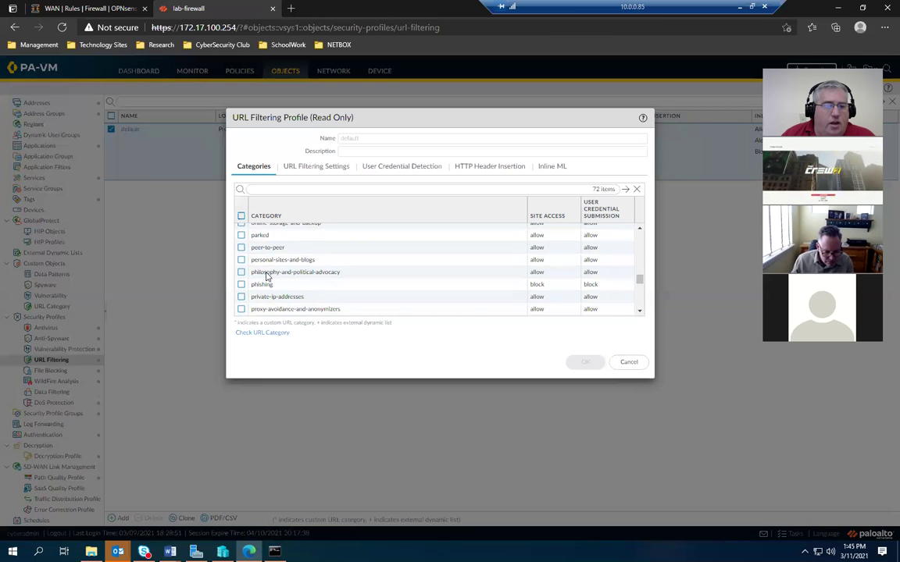
scroll(320, 286, "down", 2)
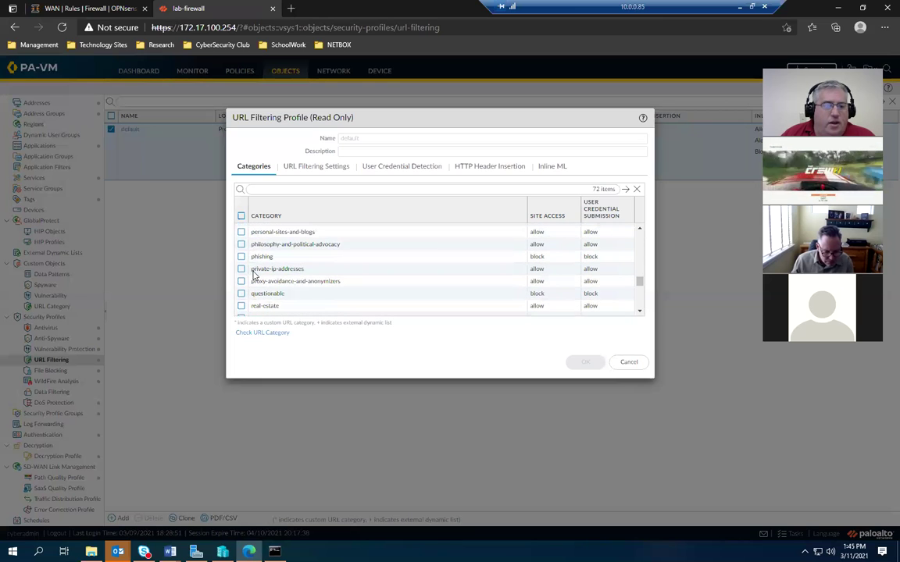
scroll(328, 292, "down", 2)
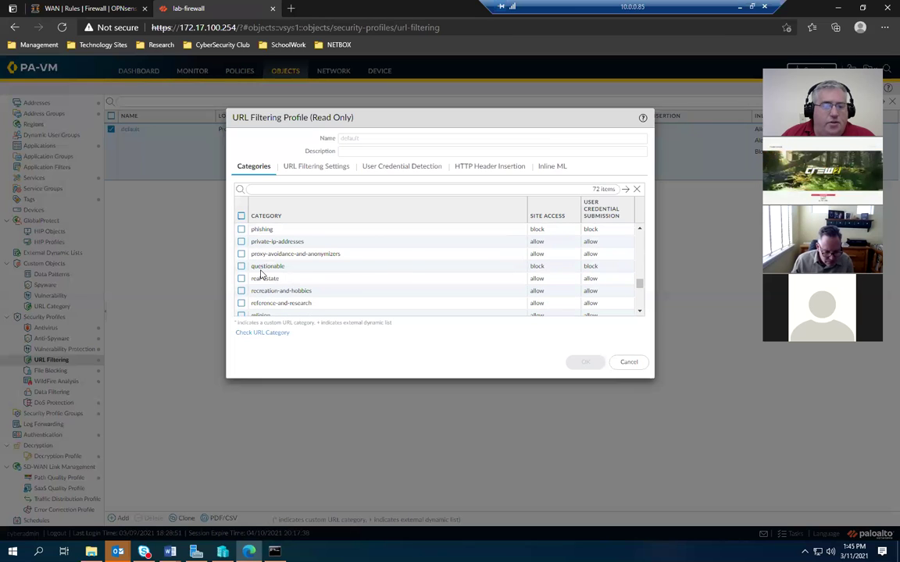
scroll(336, 258, "down", 3)
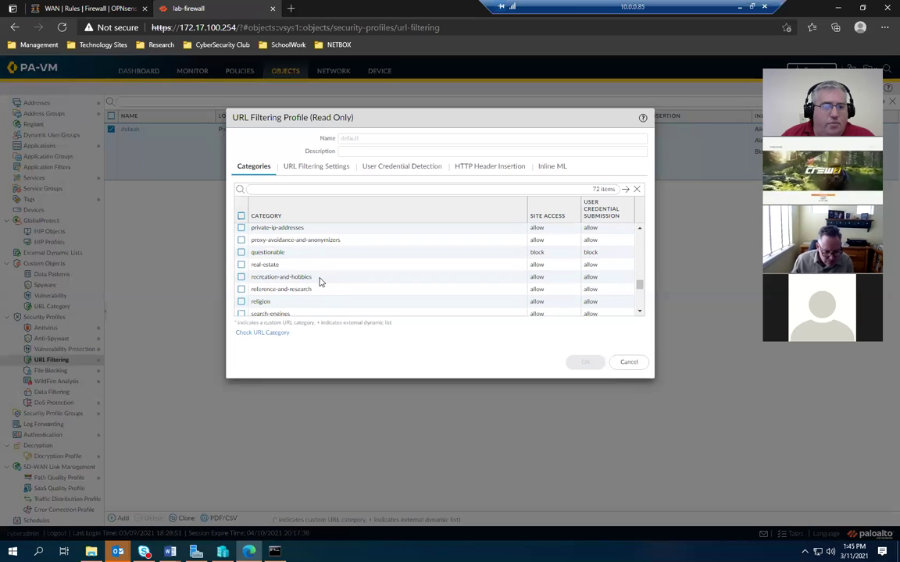
scroll(327, 285, "down", 6)
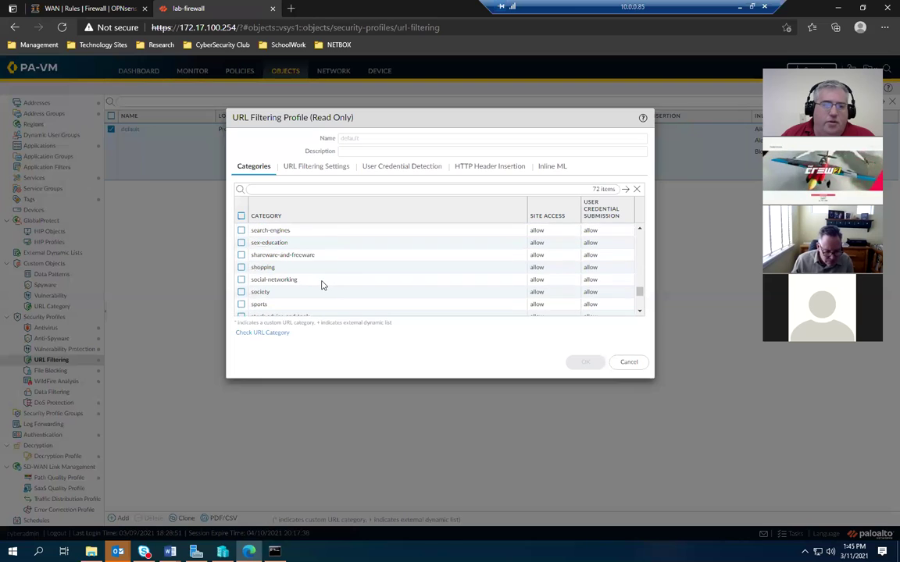
scroll(323, 287, "down", 1)
scroll(343, 295, "down", 5)
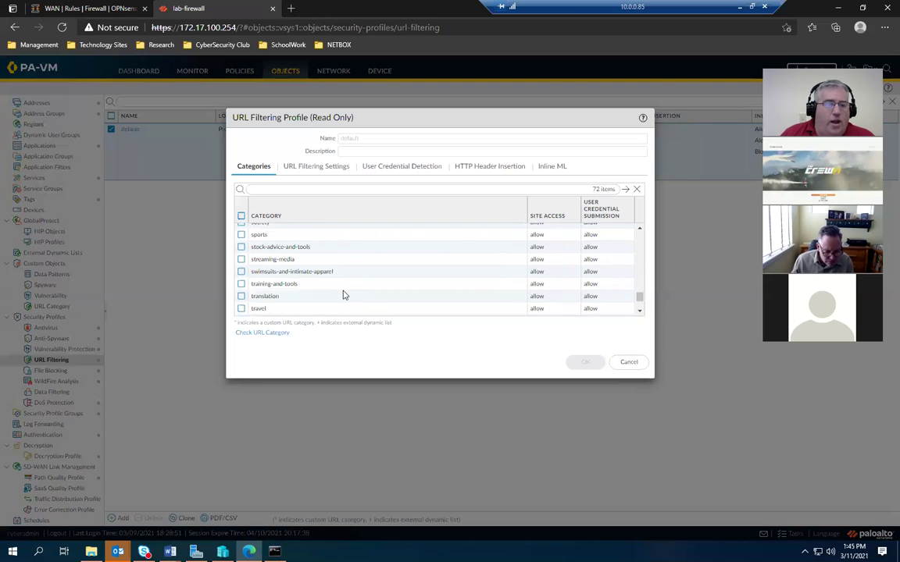
scroll(335, 296, "down", 2)
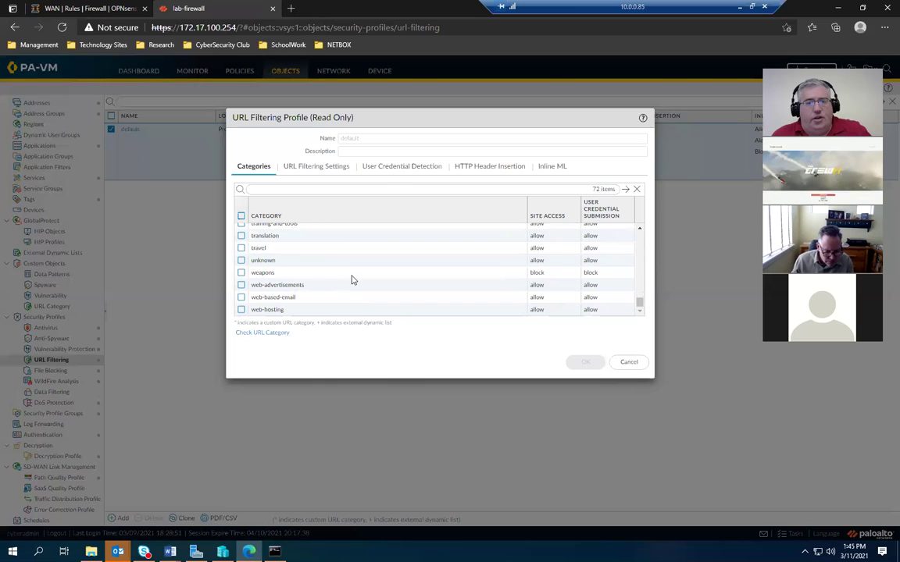
left_click(629, 363)
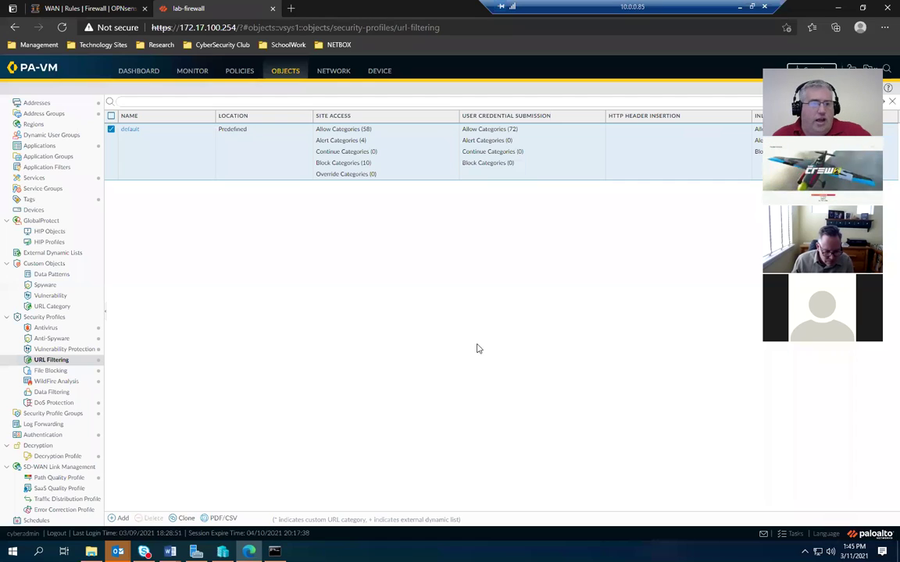
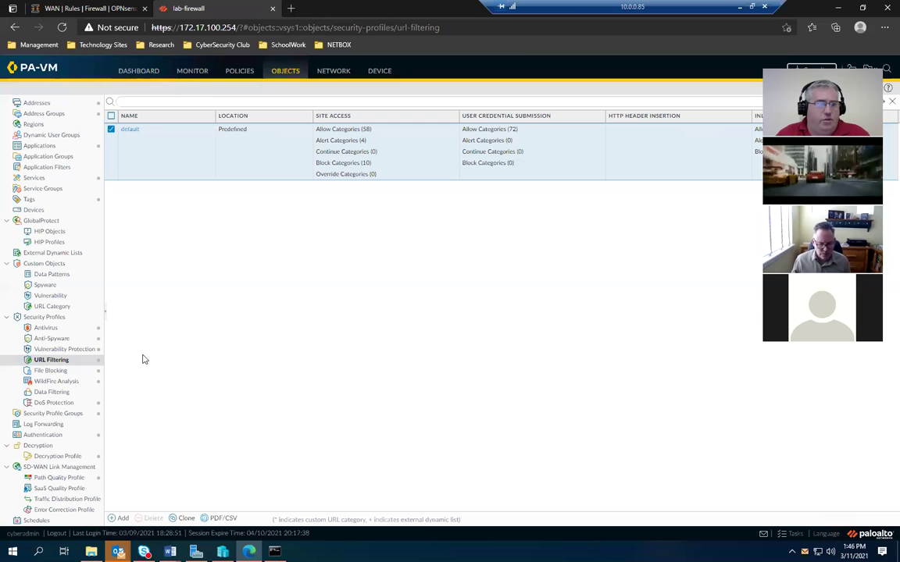
Review the File Blocking, WildFire Analysis, Data Filtering and DoS Protection profile pages in order.
left_click(52, 372)
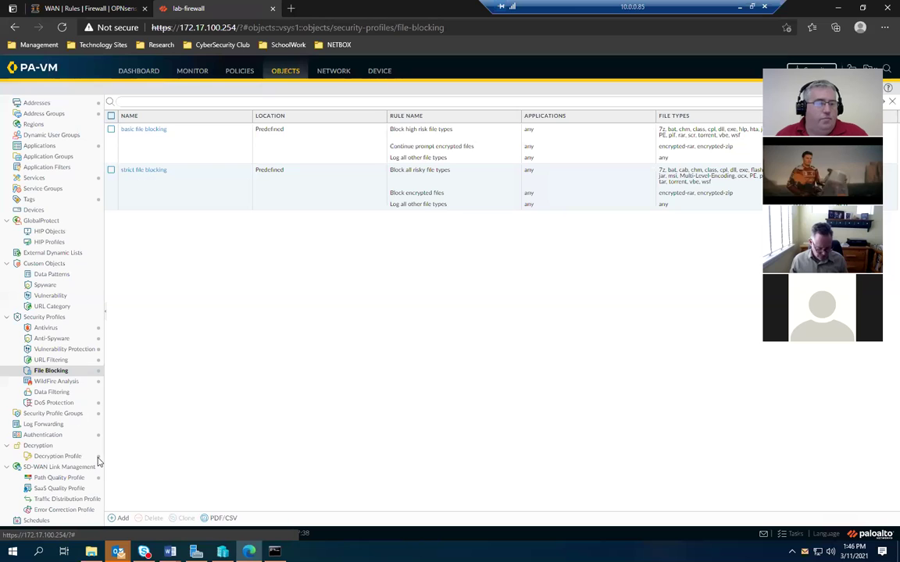
left_click(48, 382)
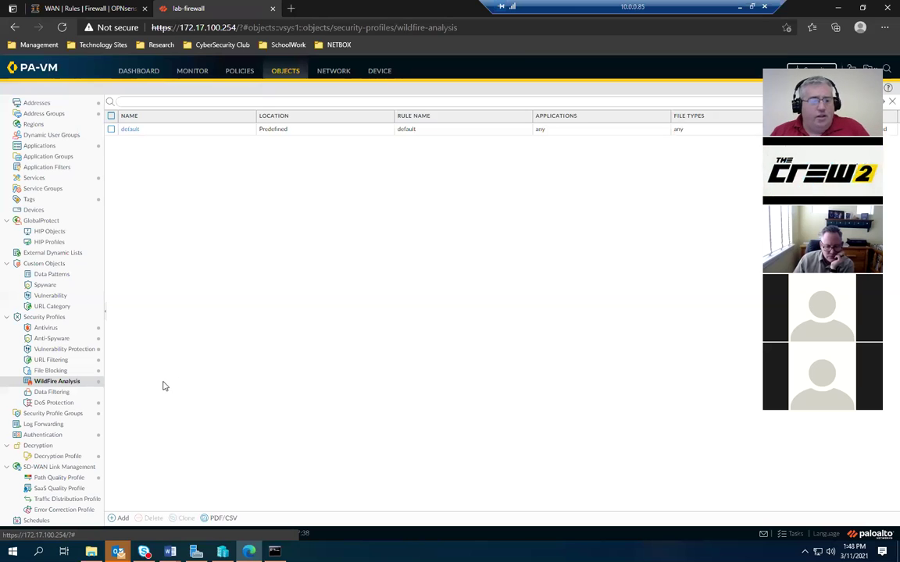
left_click(66, 394)
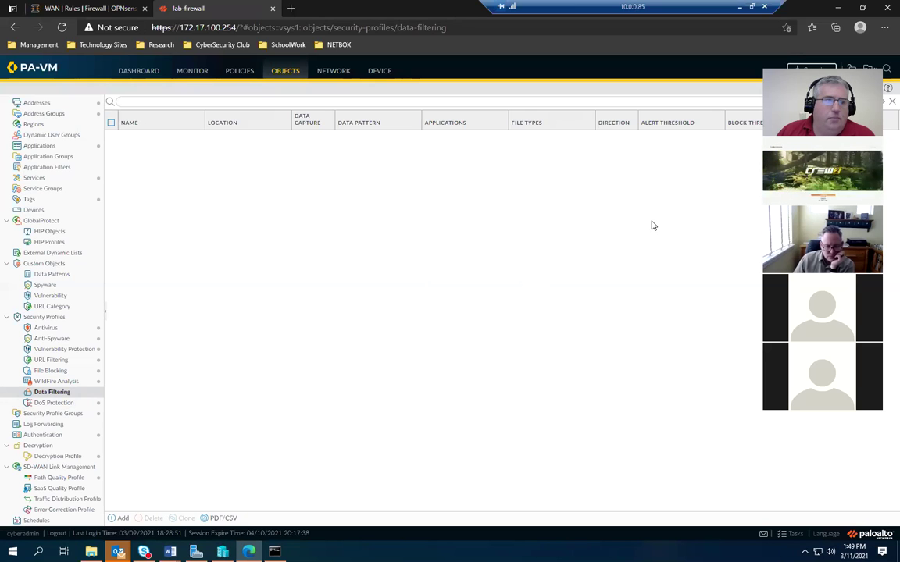
left_click(55, 403)
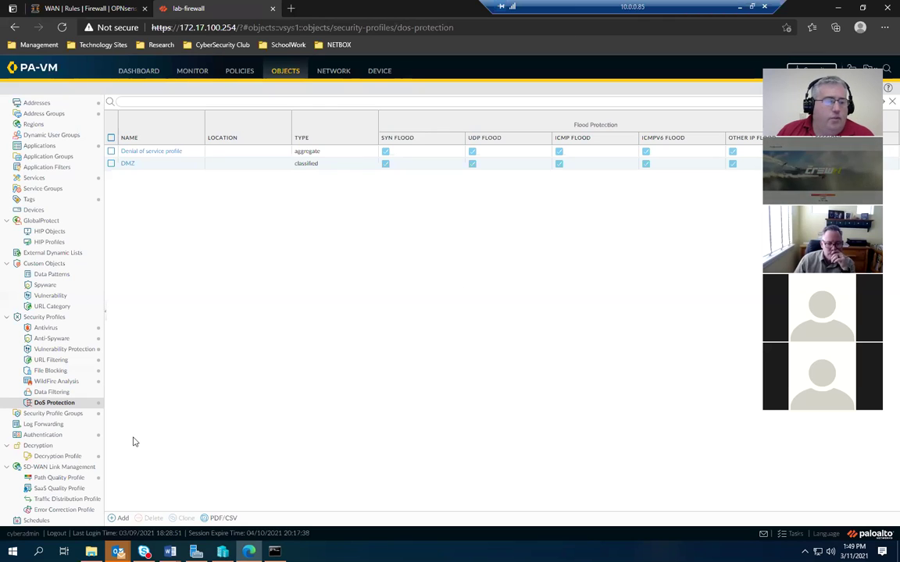
Review the Security Profile Groups, Log Forwarding and Authentication pages of the object configuration.
left_click(59, 425)
left_click(76, 414)
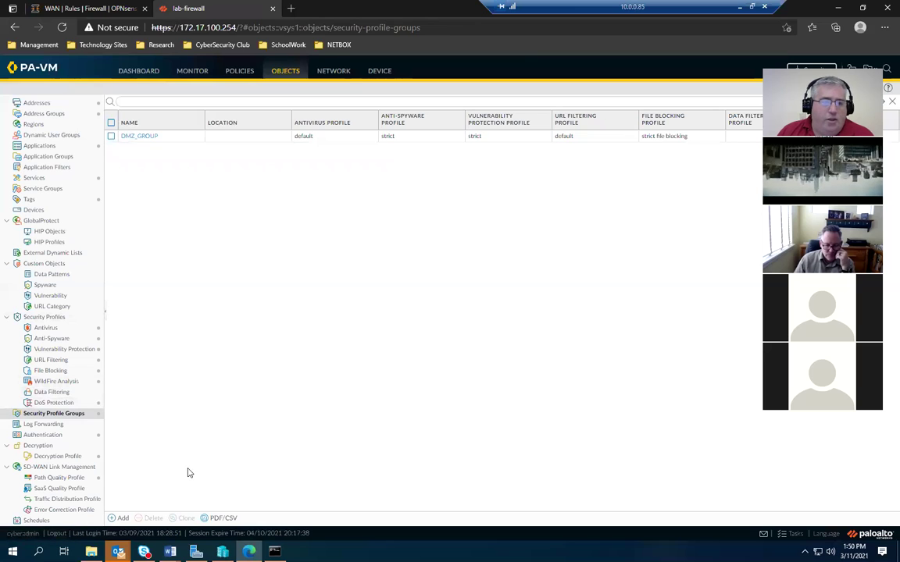
left_click(35, 424)
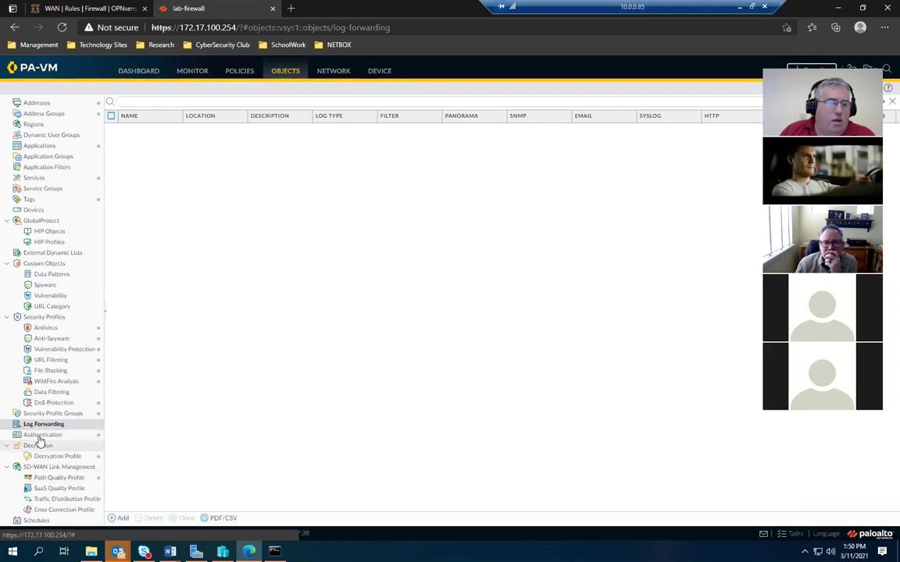
left_click(75, 435)
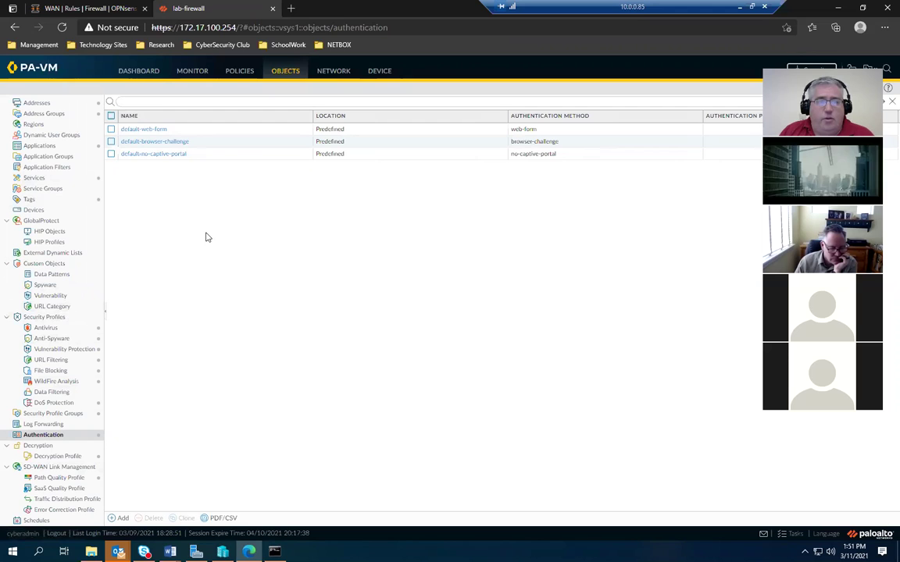
Review the Decryption Profile page, then the security policy rules BLOCK_KALI_LINUX_MACHINE, DOMAIN_CONTROLLER_BLUE_TO_DMZ and ALL_ACCESS.
left_click(53, 457)
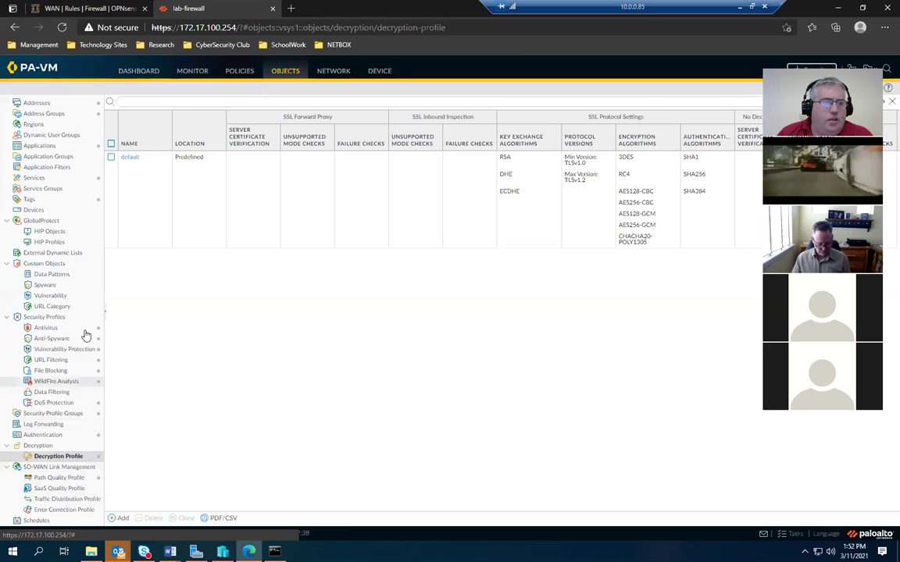
left_click(238, 71)
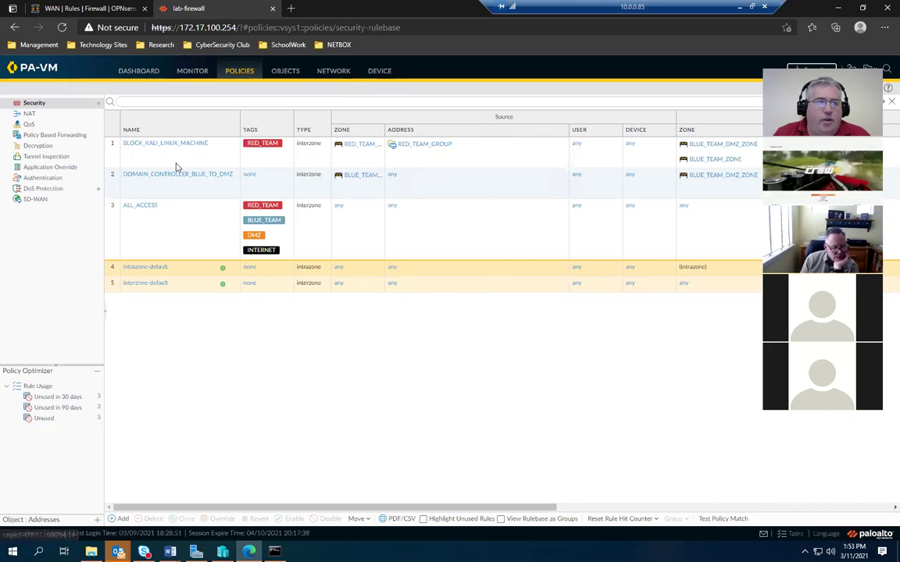
left_click(103, 162)
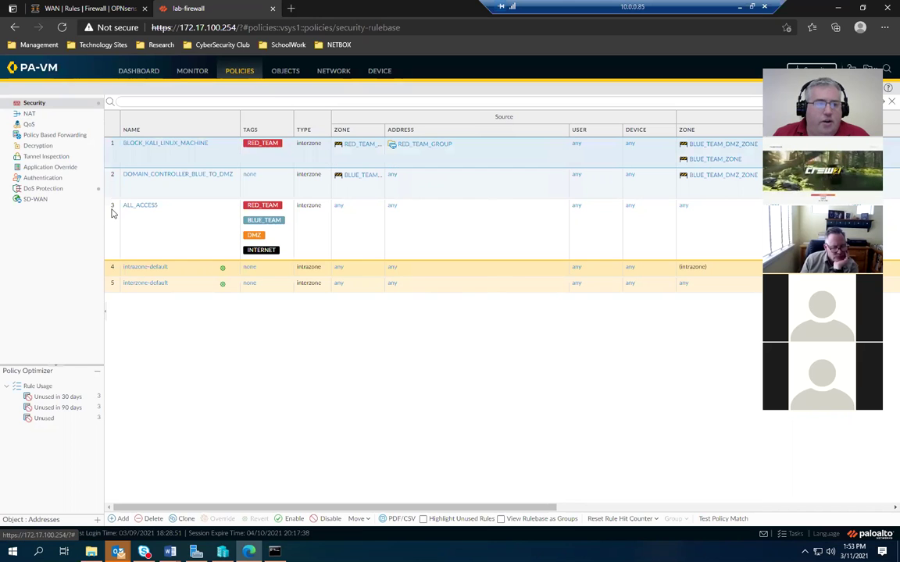
left_click(106, 206)
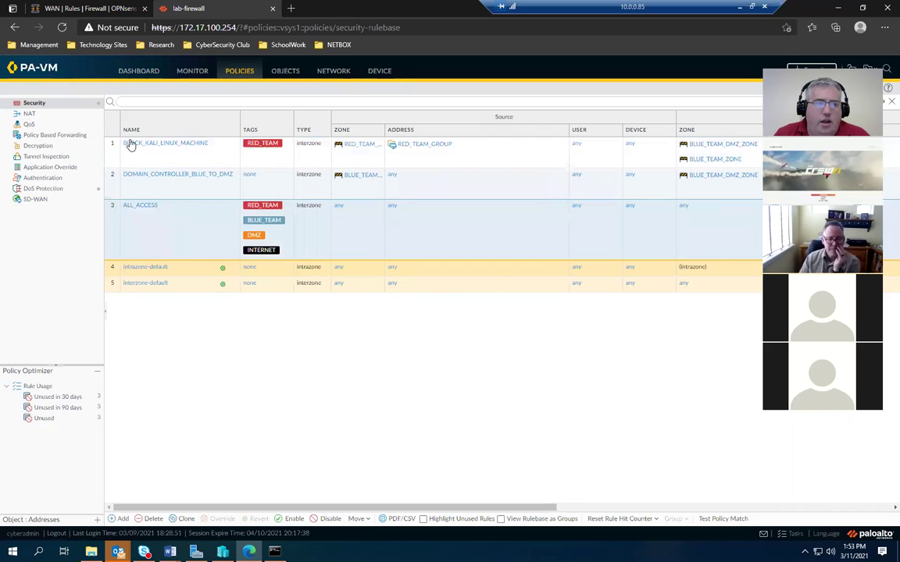
left_click(134, 194)
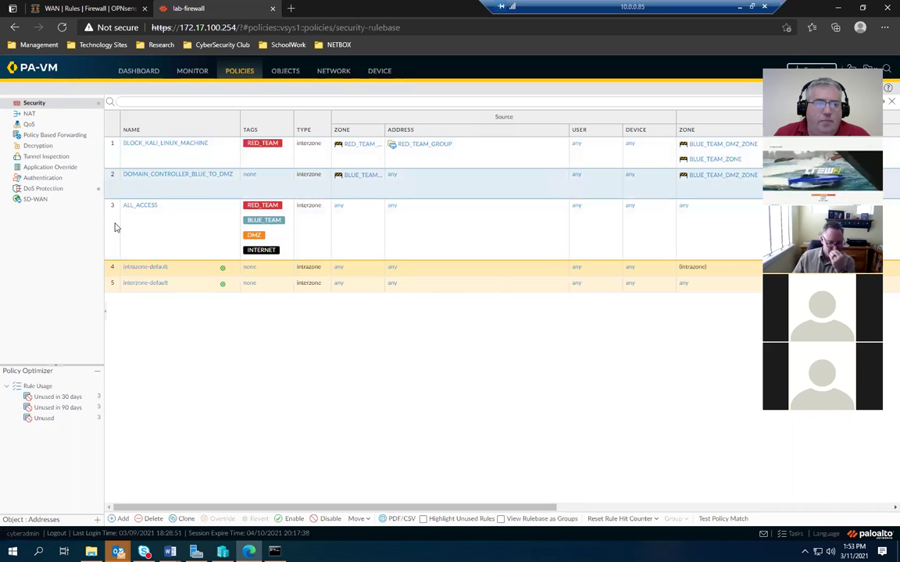
left_click(113, 228)
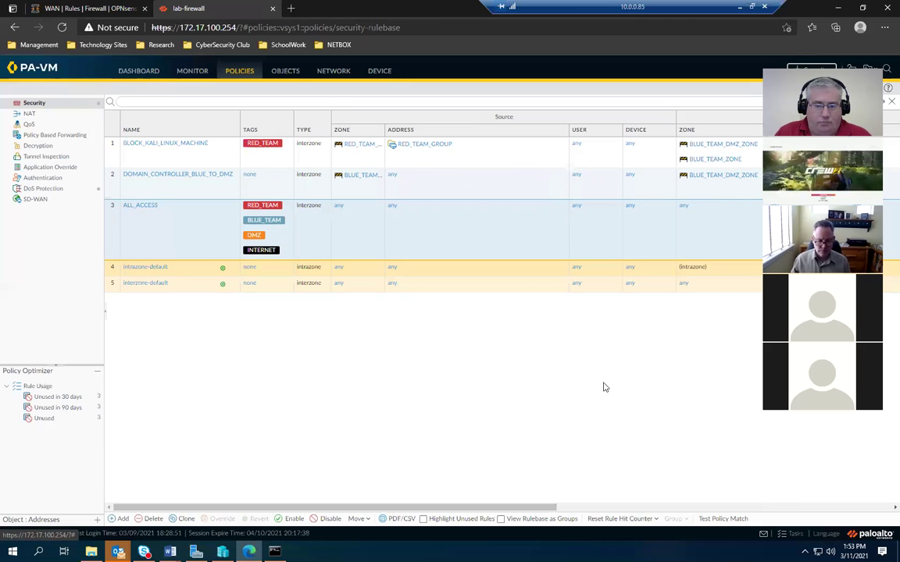
Examine the security rules' destination, application, service, action, profile and rule usage columns, and return to the rule names.
left_click_drag(553, 513, 839, 505)
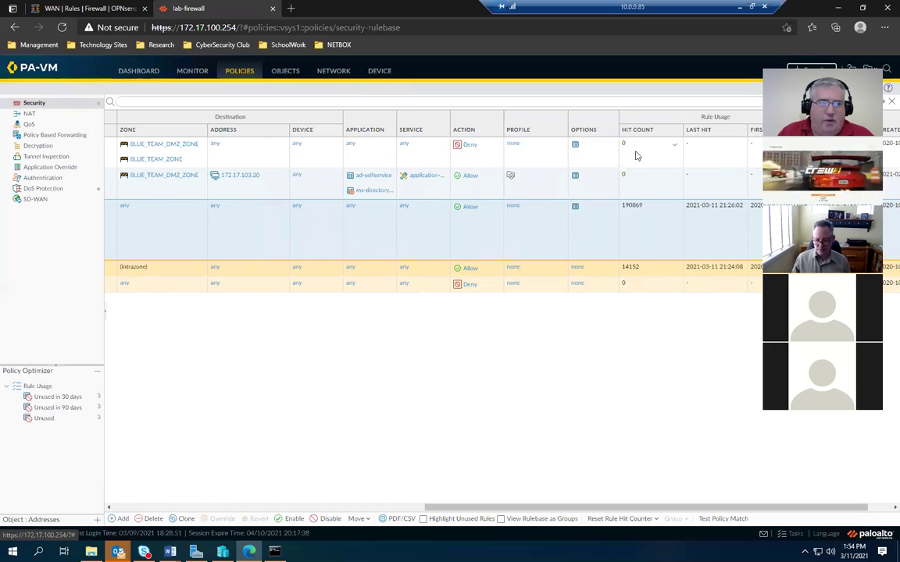
left_click_drag(698, 507, 260, 500)
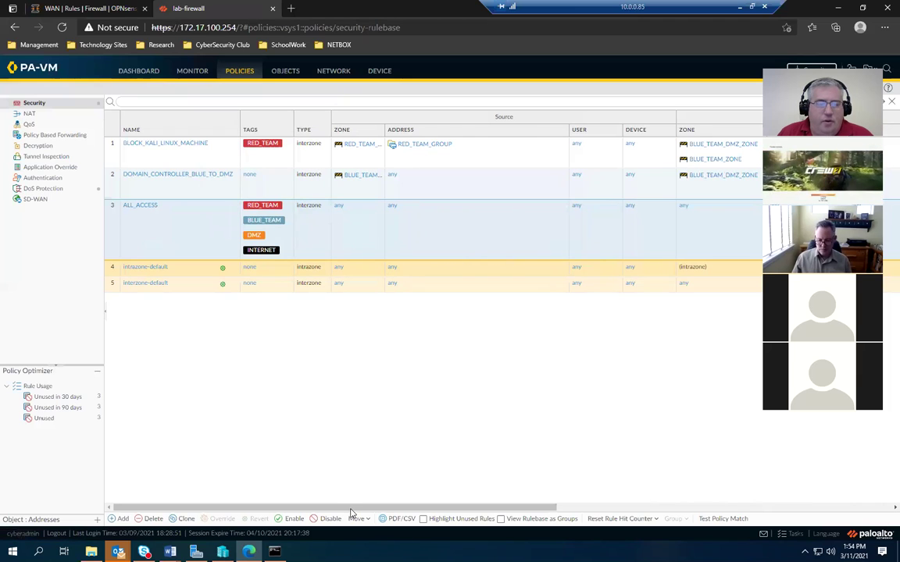
scroll(625, 488, "right", 3)
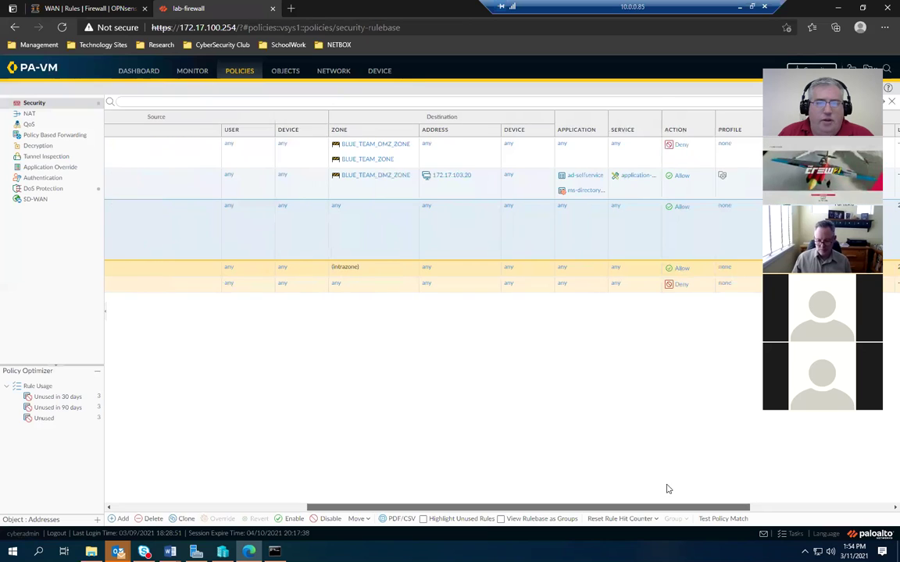
scroll(679, 488, "right", 3)
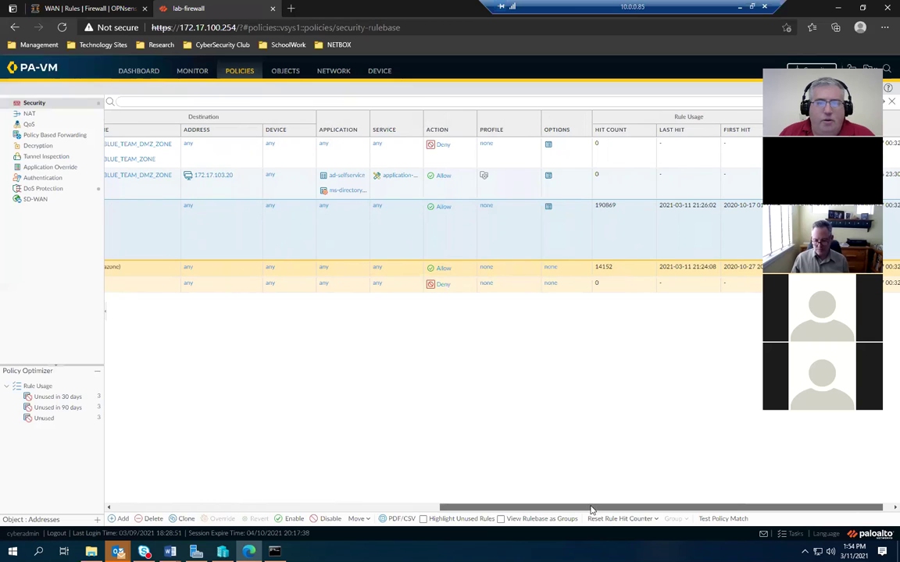
left_click_drag(582, 513, 541, 513)
left_click_drag(478, 514, 278, 475)
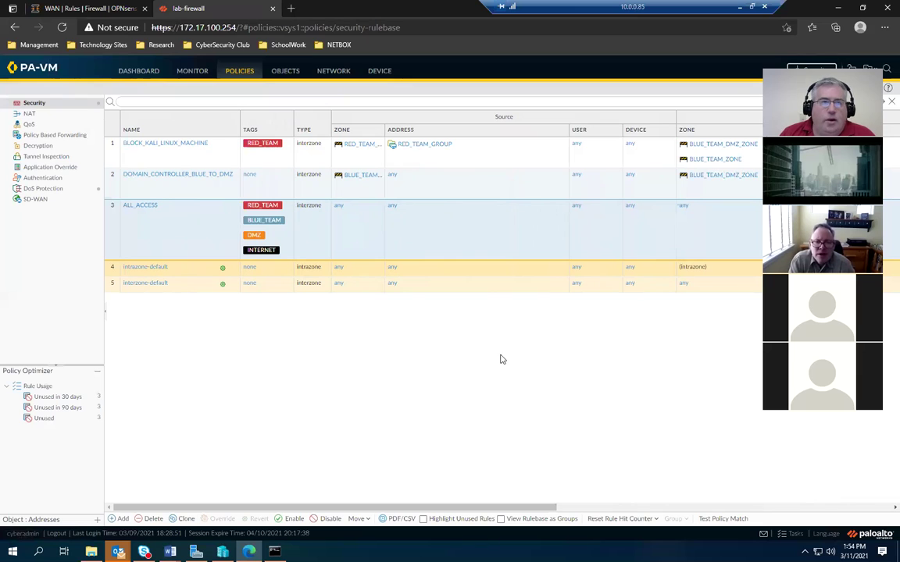
Show the firewall's Ethernet interfaces and widen the Virtual Router column so the router names are readable in full.
left_click(333, 71)
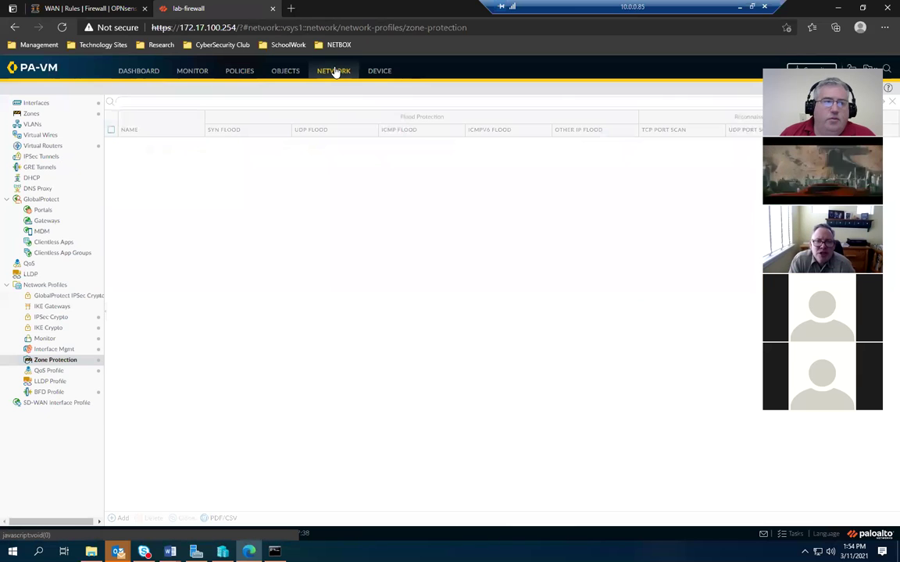
left_click(34, 103)
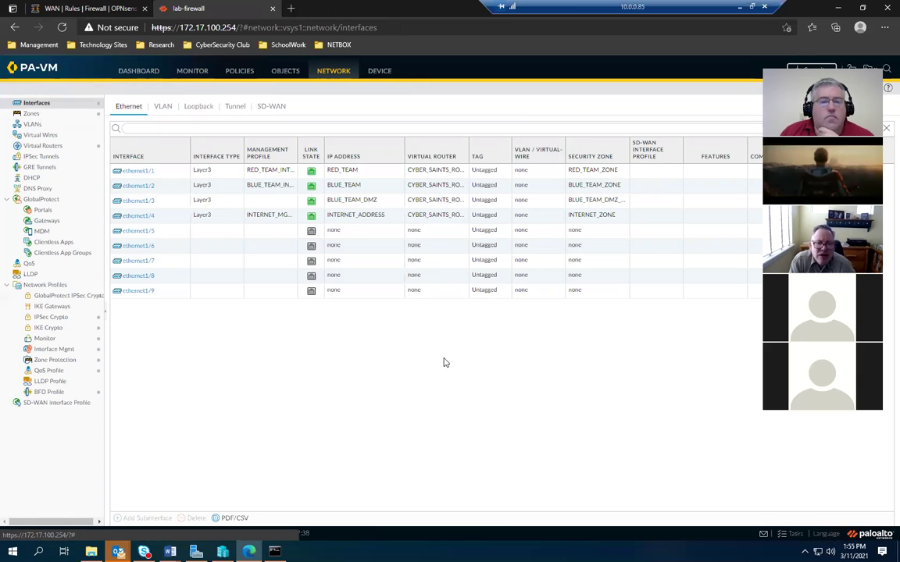
left_click_drag(492, 147, 510, 287)
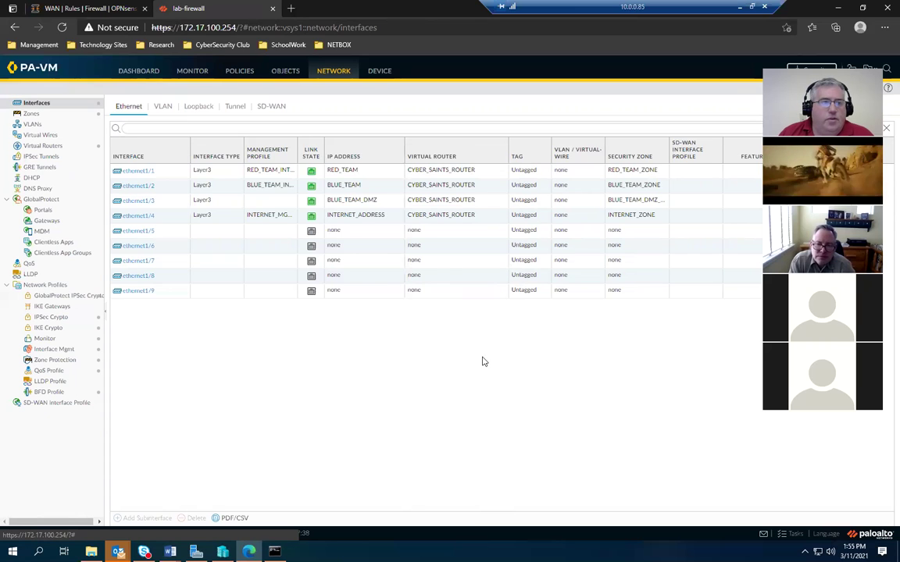
Inspect the ethernet1/1 interface's virtual router, security zone and IPv4 configuration, and close it without changes.
left_click(137, 173)
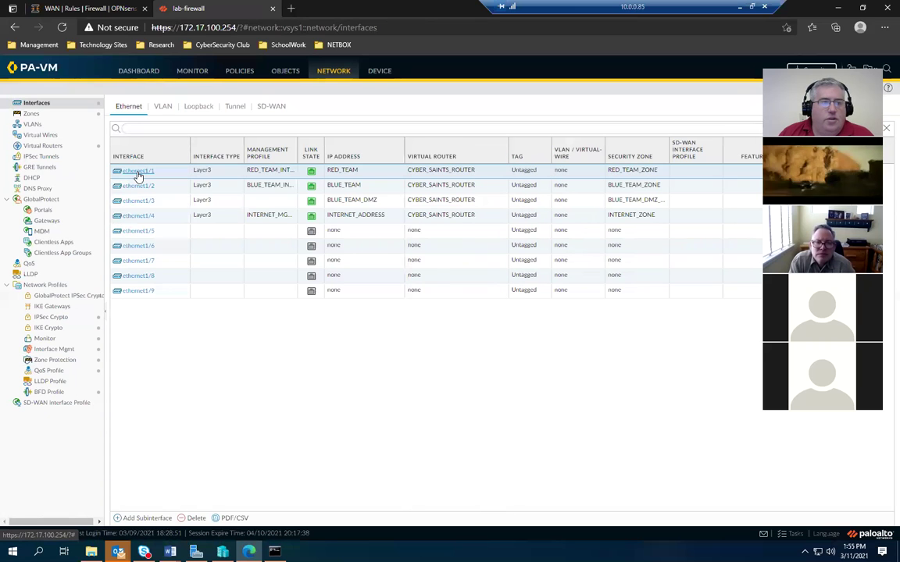
left_click(138, 172)
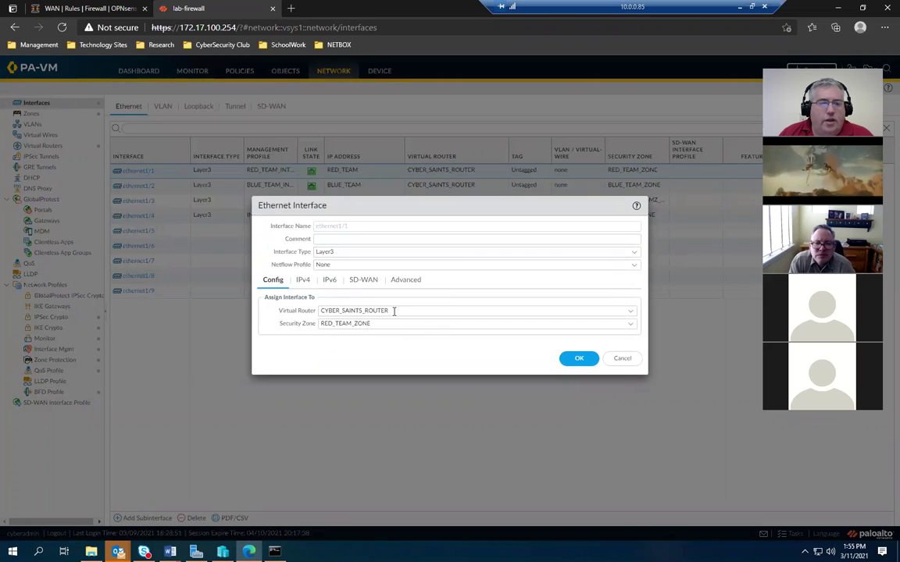
left_click(303, 281)
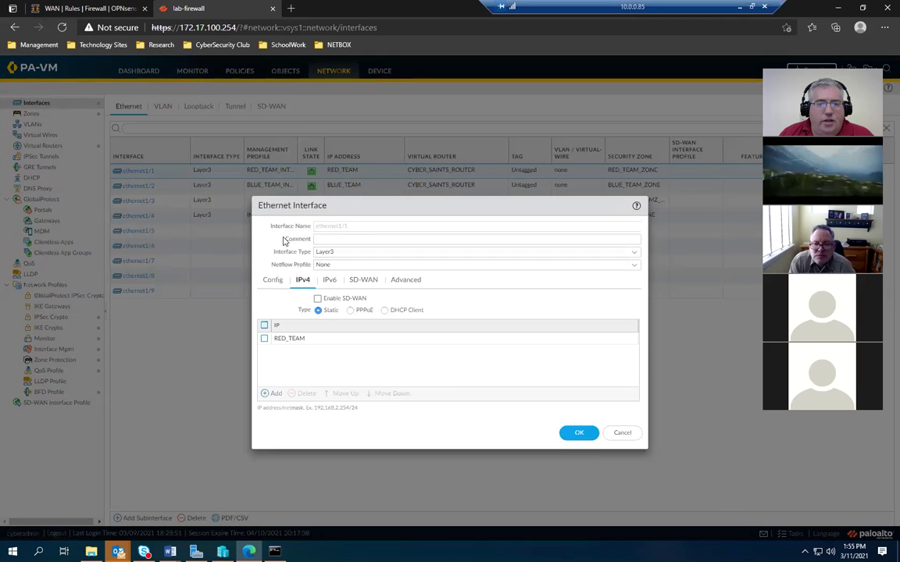
left_click(622, 435)
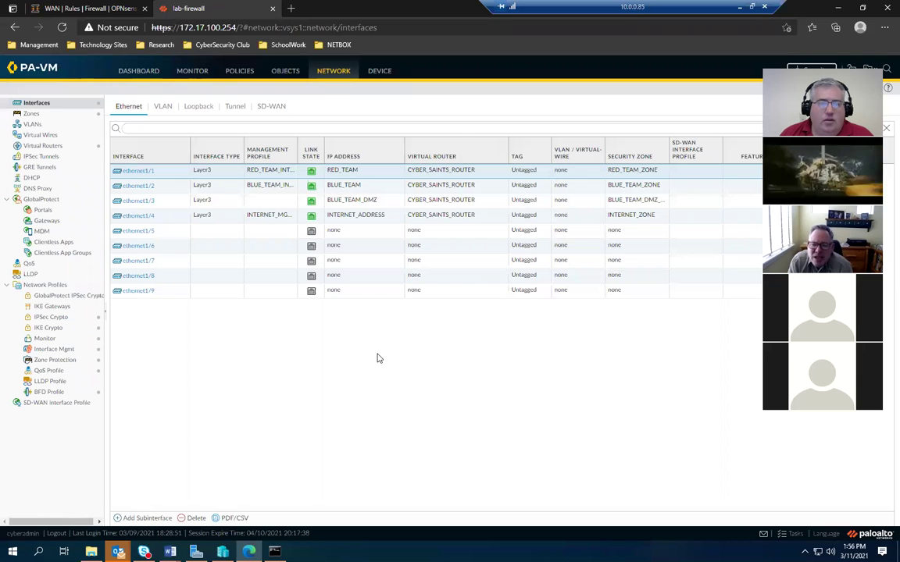
Open the VMware ESXi host client at 172.17.100.2 in a new browser tab.
left_click(291, 9)
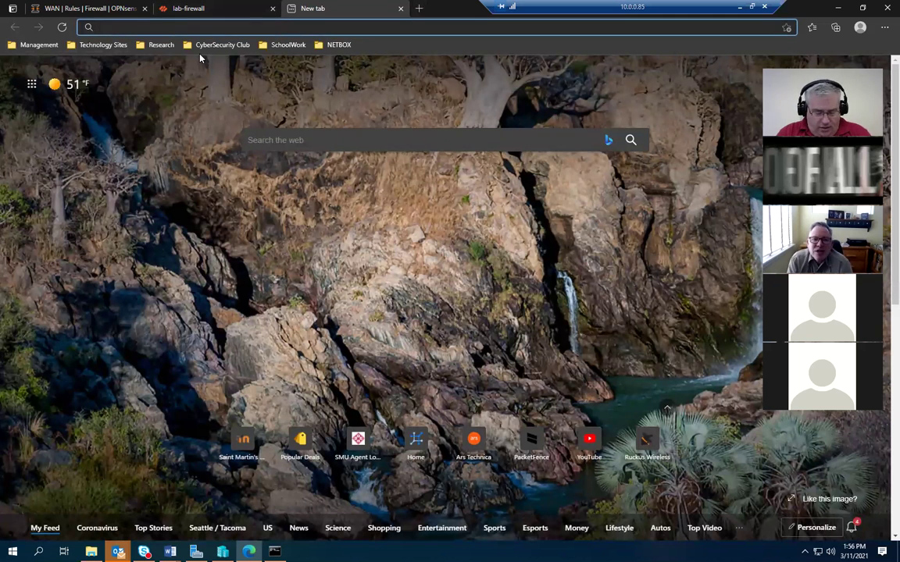
type("172.")
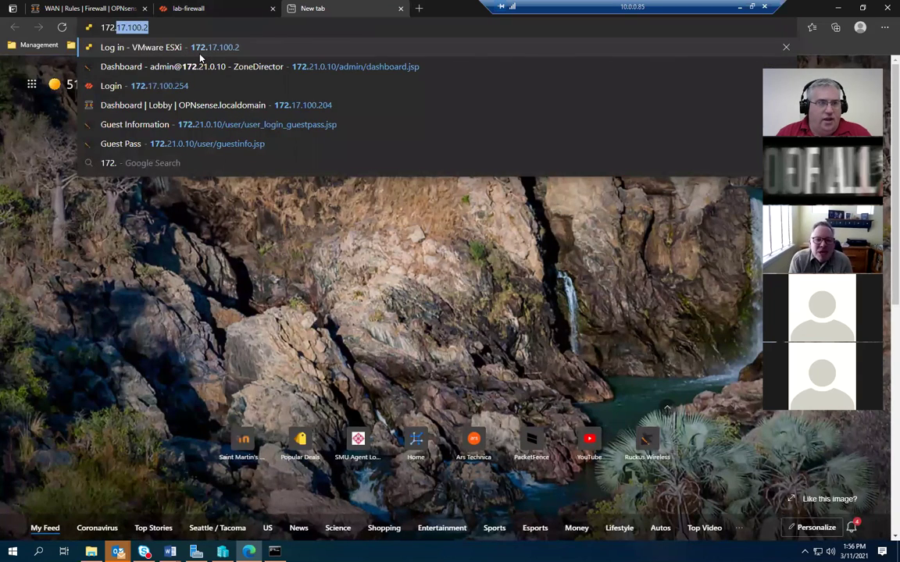
type("17.100.2")
key("Return")
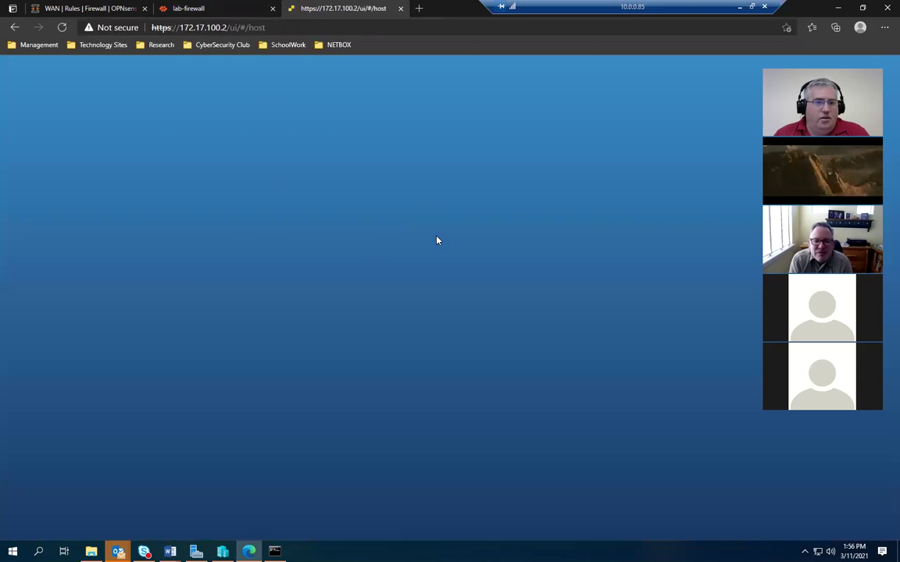
Log in to the ESXi host as root with the account password.
left_click(108, 235)
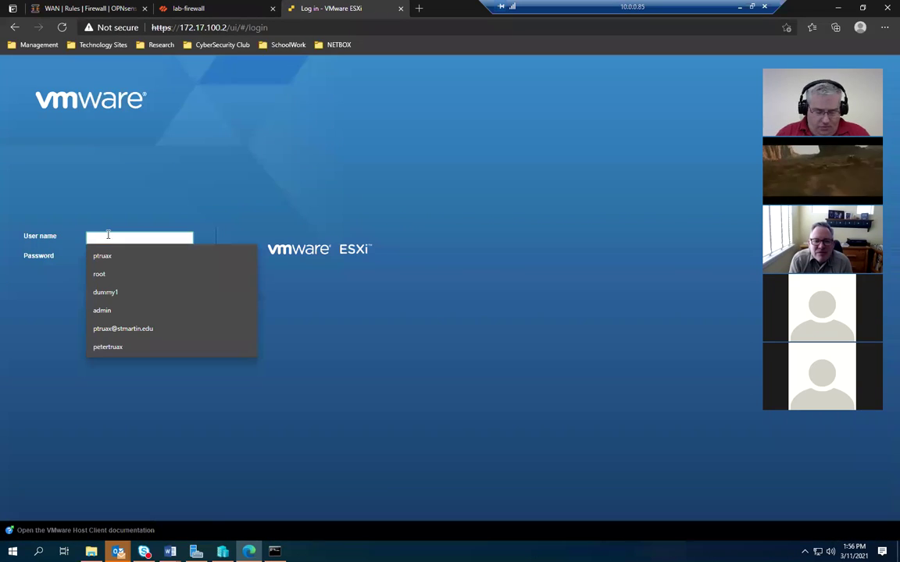
type("root")
key("Tab")
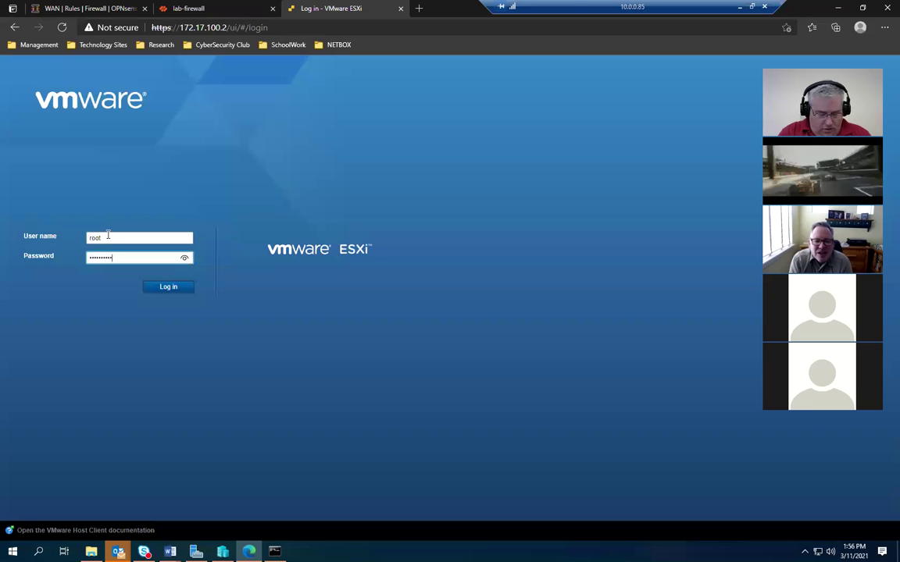
key("Return")
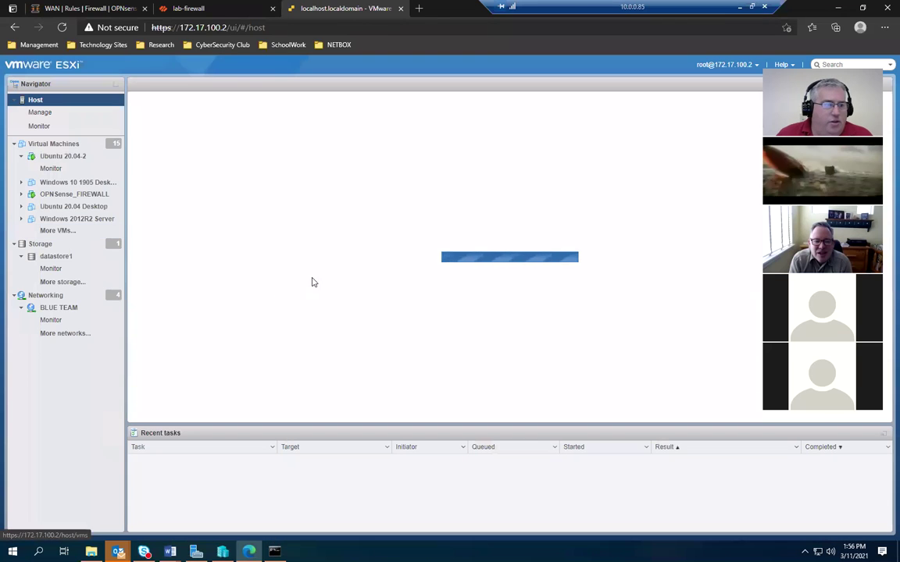
Review the ESXi host's port groups, virtual switches and physical NICs, and return to the port groups and their VLAN IDs.
left_click(45, 295)
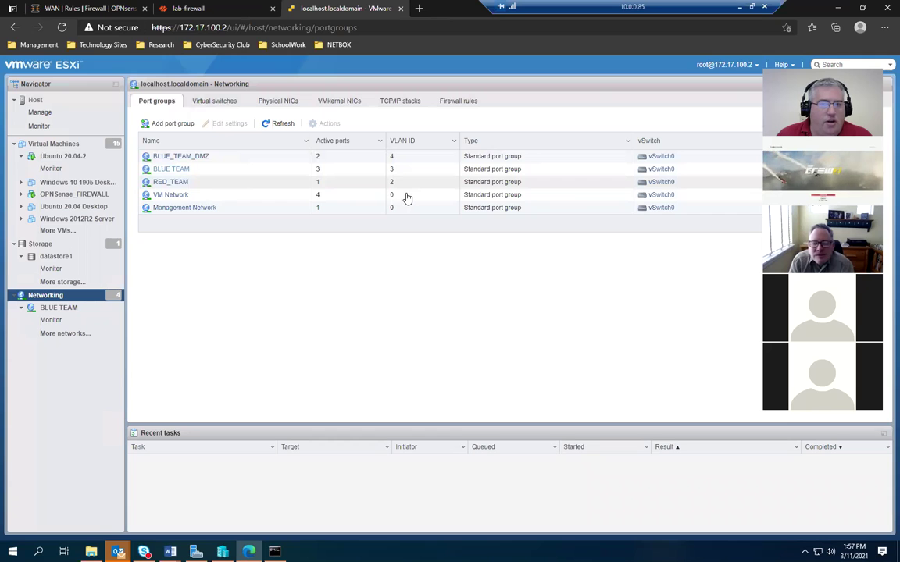
left_click(205, 102)
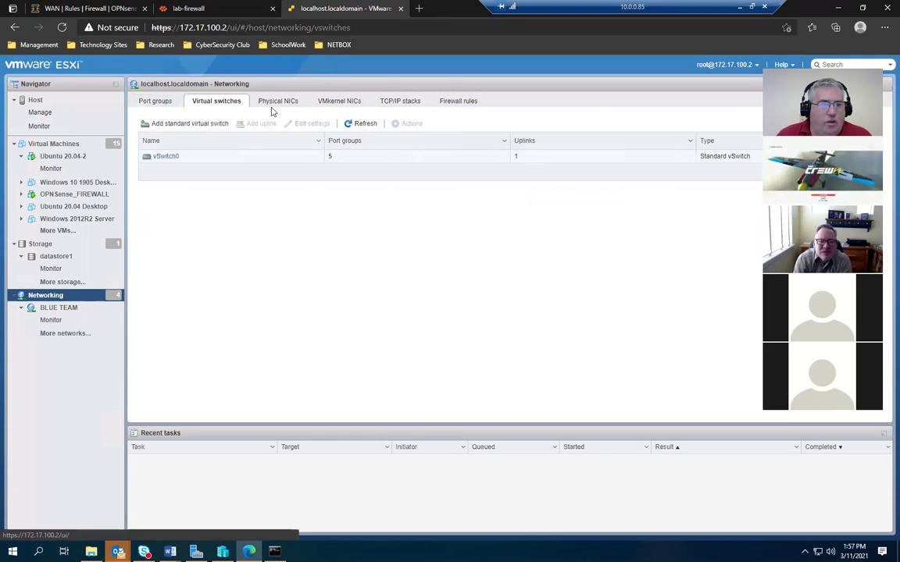
left_click(280, 100)
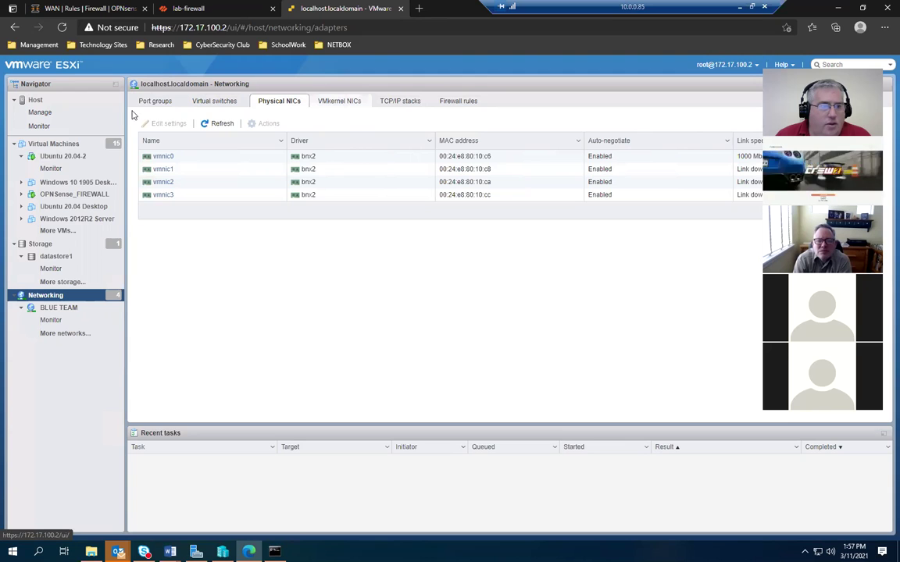
left_click(155, 101)
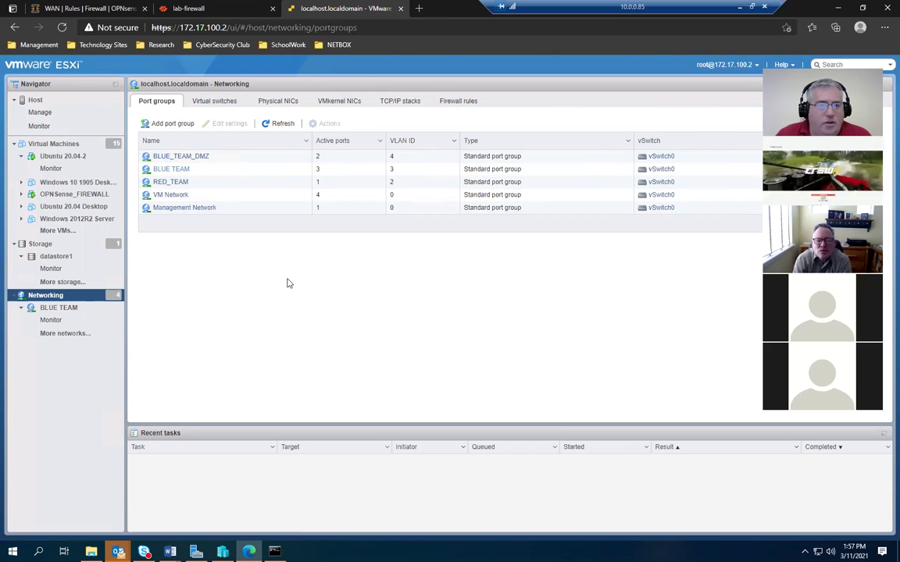
Compare the Palo Alto firewall's Ethernet interfaces with the VLAN IDs of the ESXi port groups.
left_click(217, 14)
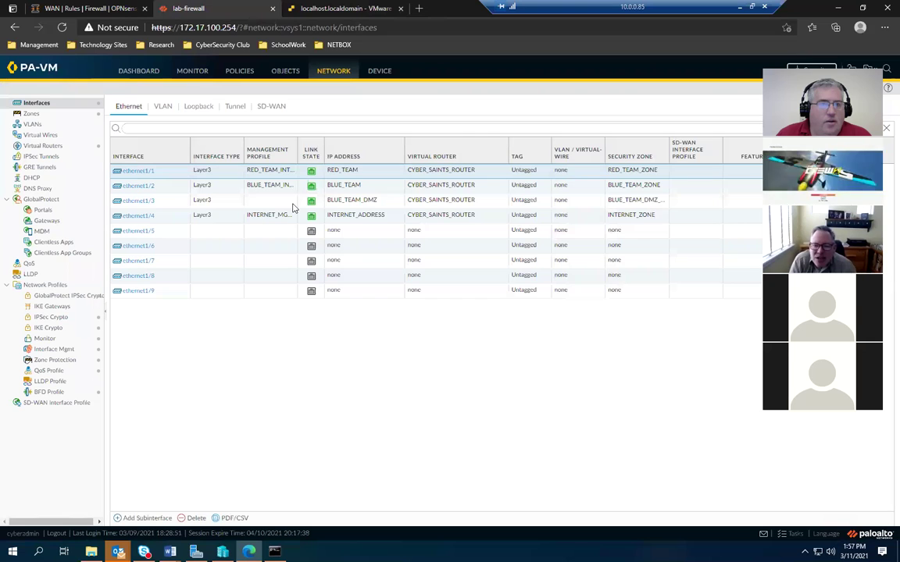
left_click(333, 11)
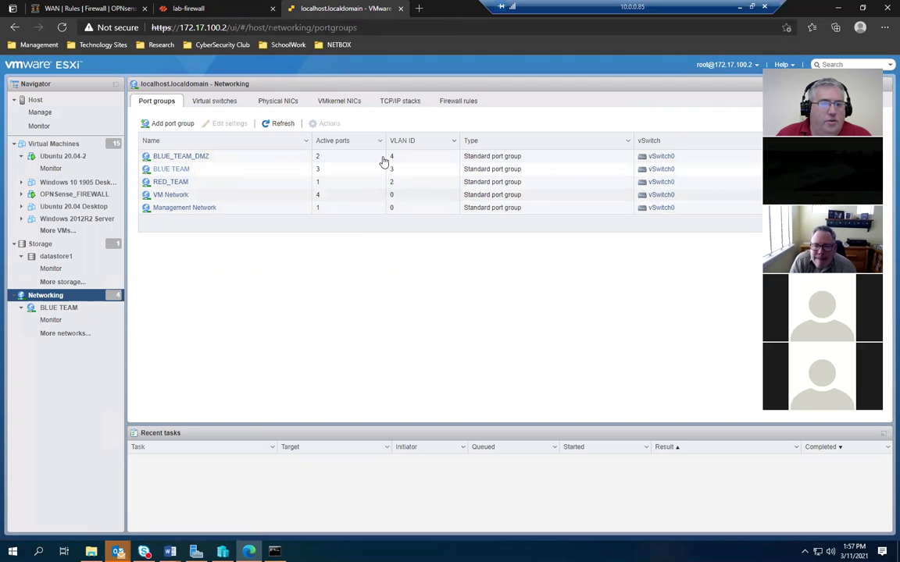
left_click(194, 8)
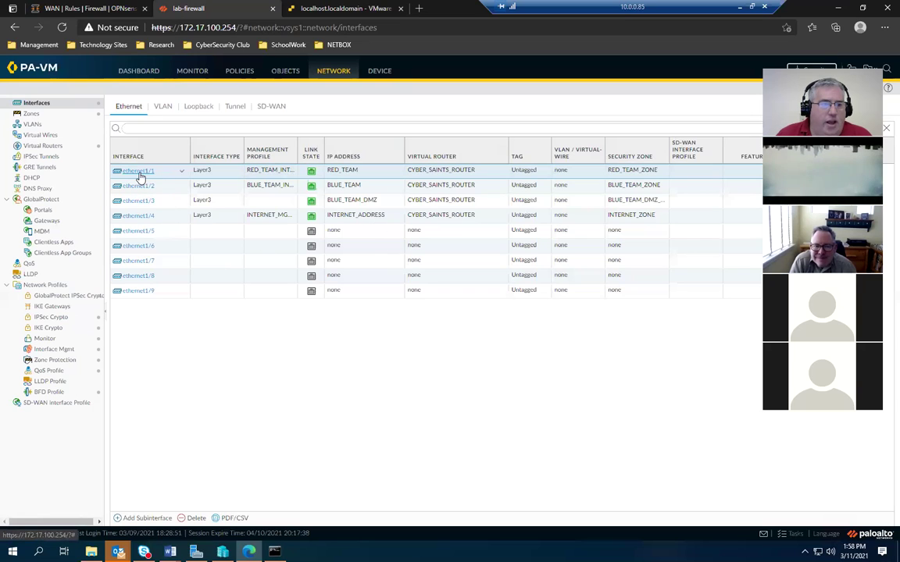
mouse_move(152, 193)
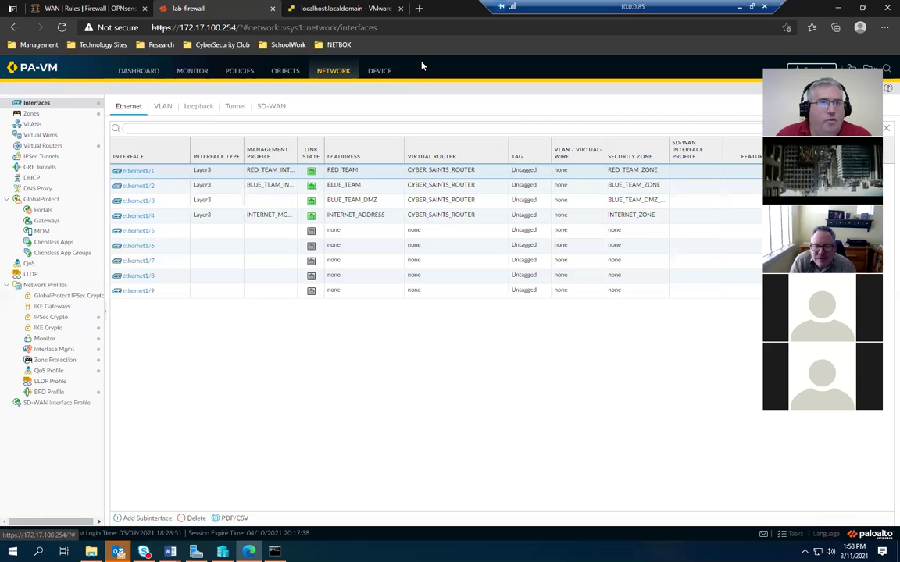
Switch back to the ESXi host and examine the Windows 2012R2 Server virtual machine's hardware configuration and network adapter.
left_click(322, 10)
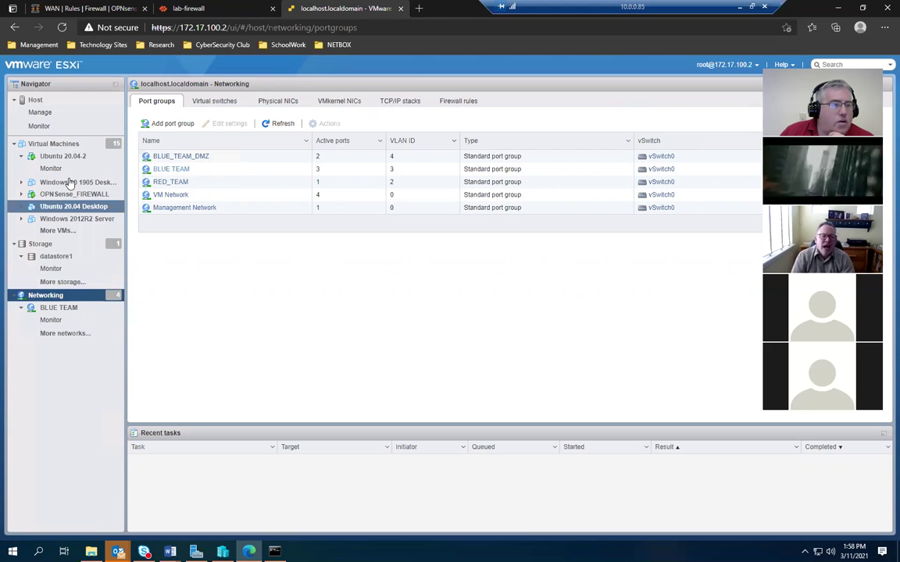
left_click(67, 220)
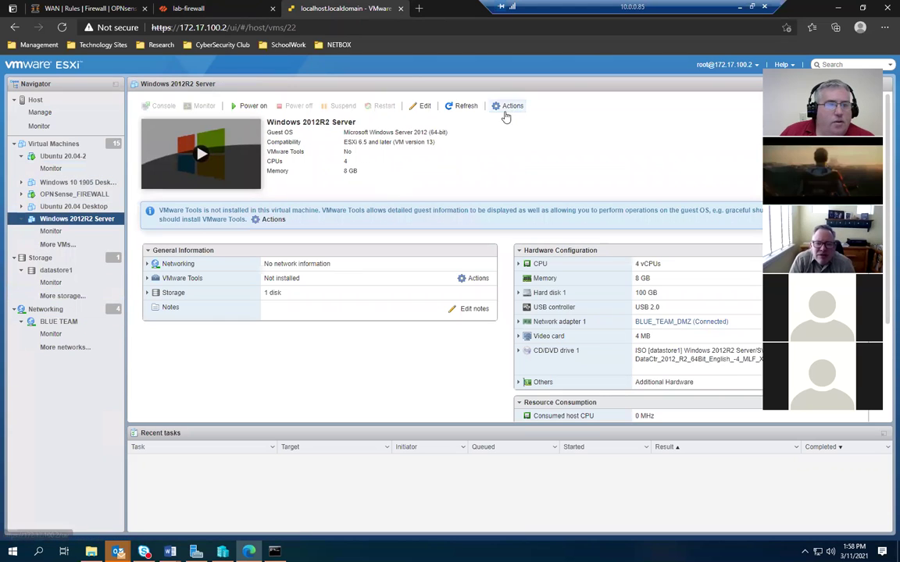
left_click(513, 107)
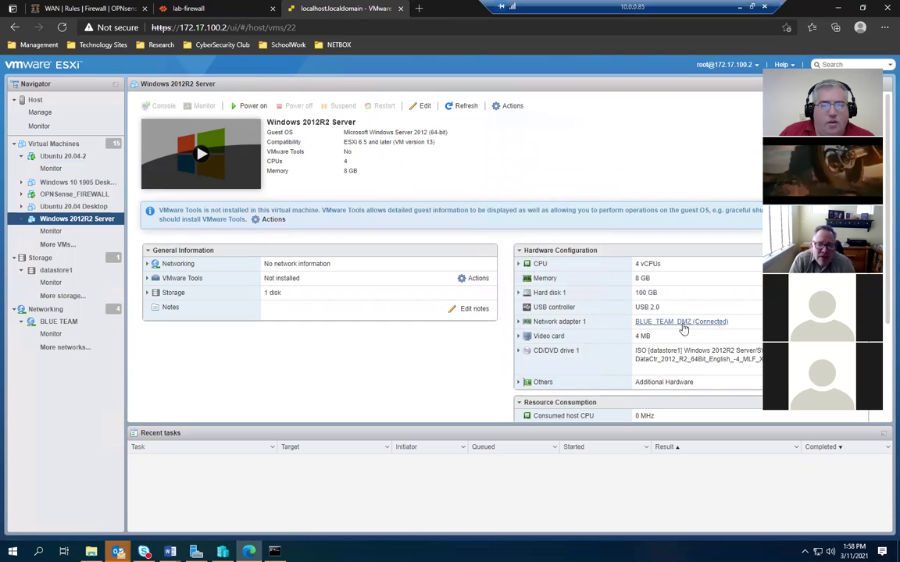
Expand the details of Network adapter 1 in the Windows 2012R2 Server hardware configuration and review them.
left_click(518, 321)
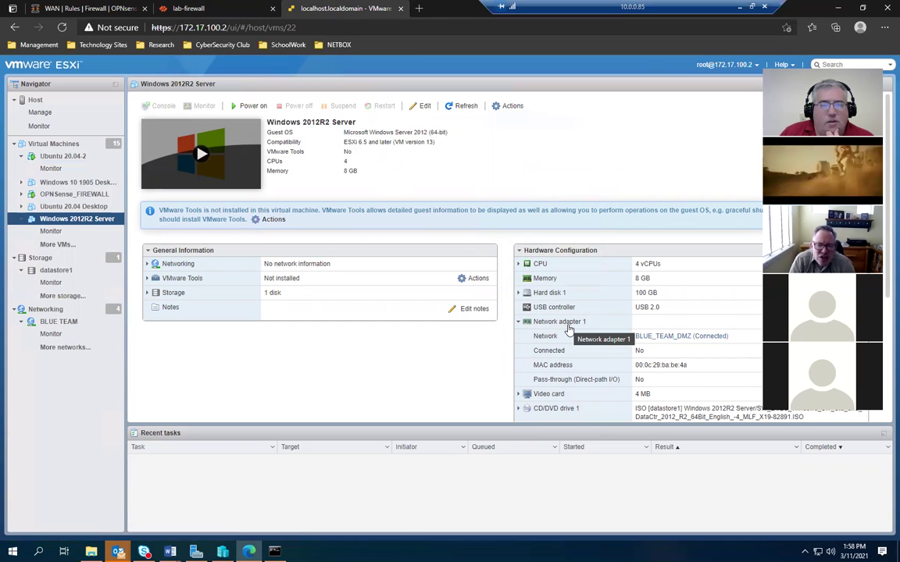
scroll(761, 327, "down", 2)
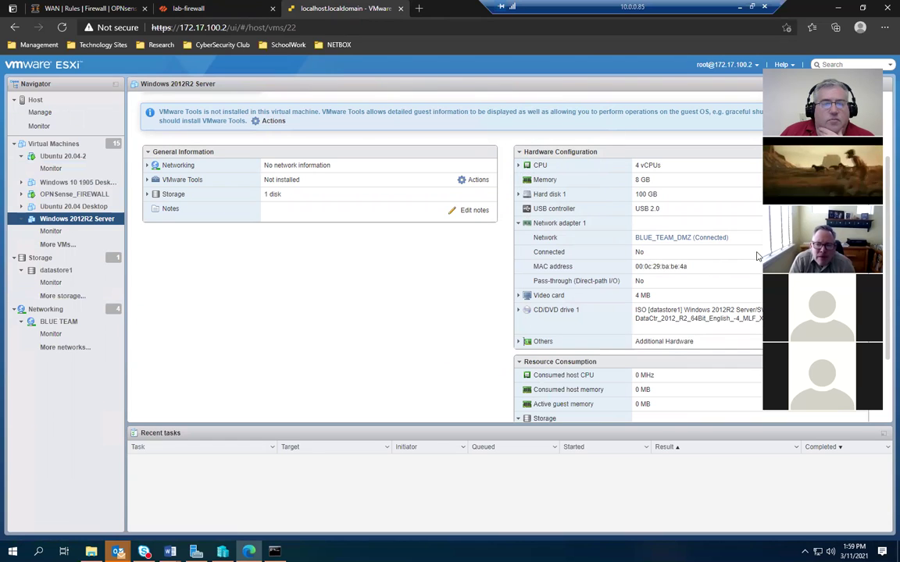
scroll(756, 256, "up", 1)
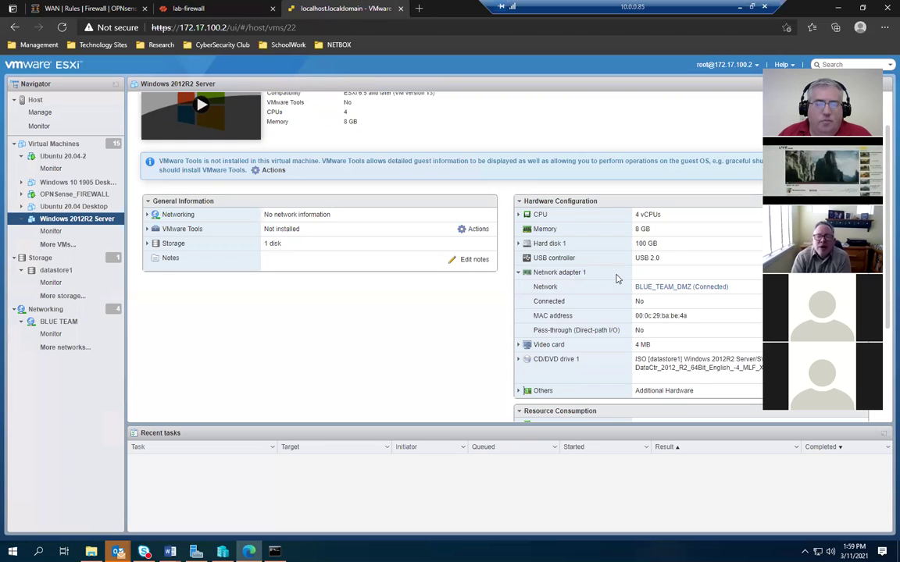
scroll(748, 299, "up", 1)
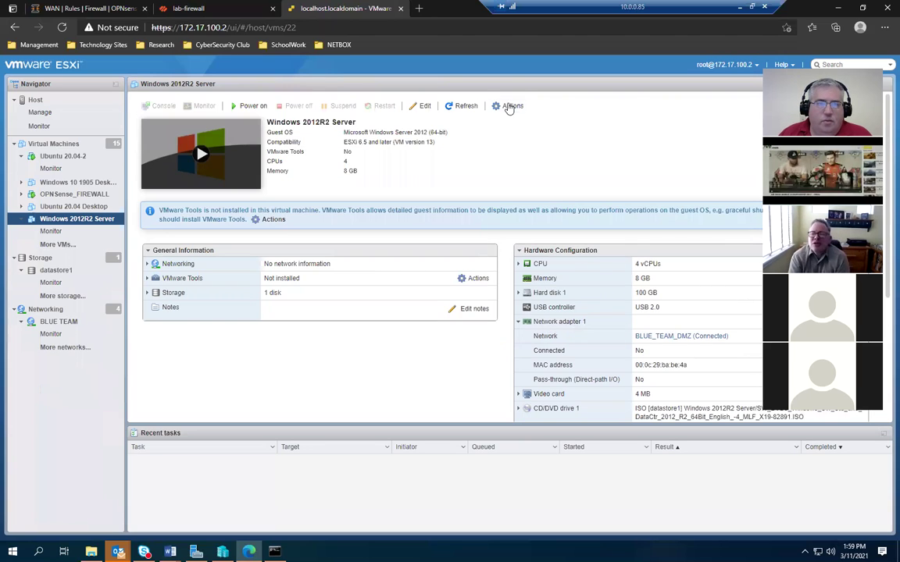
Open the Windows 2012R2 Server's settings and examine the available networks and expanded details of Network Adapter 1.
left_click(513, 108)
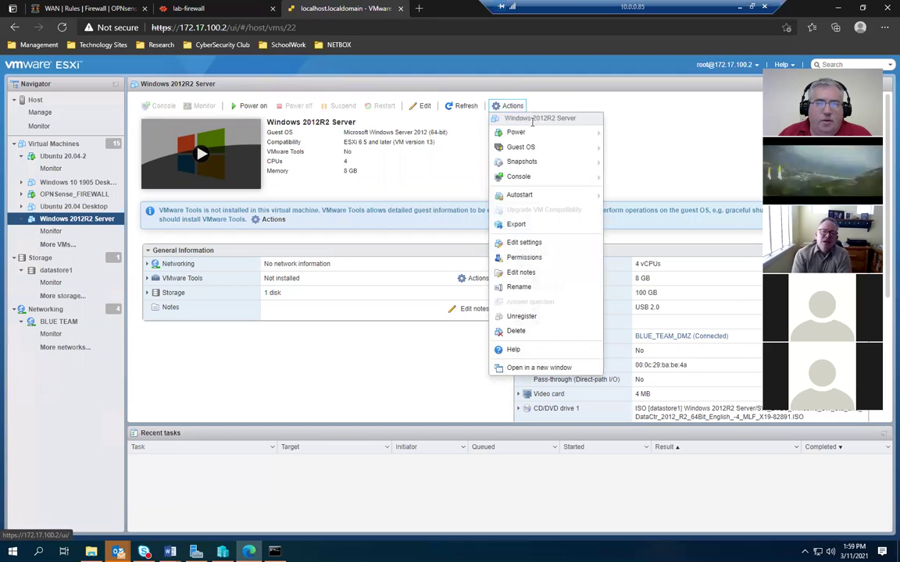
left_click(525, 243)
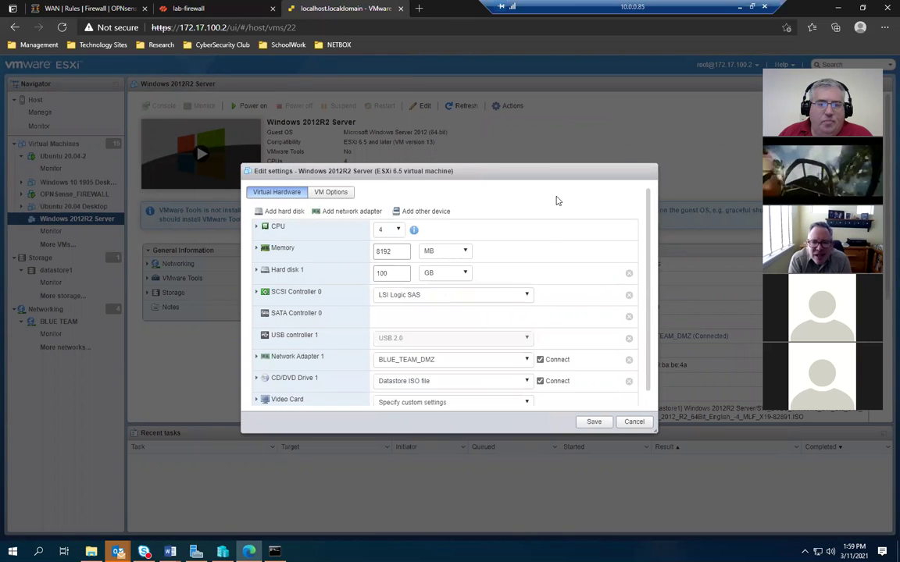
scroll(556, 201, "down", 1)
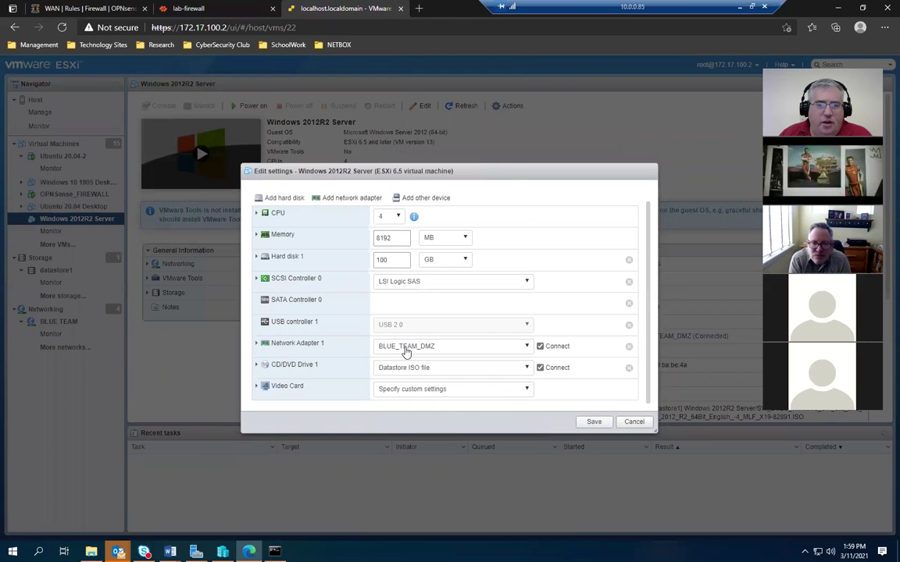
left_click(453, 353)
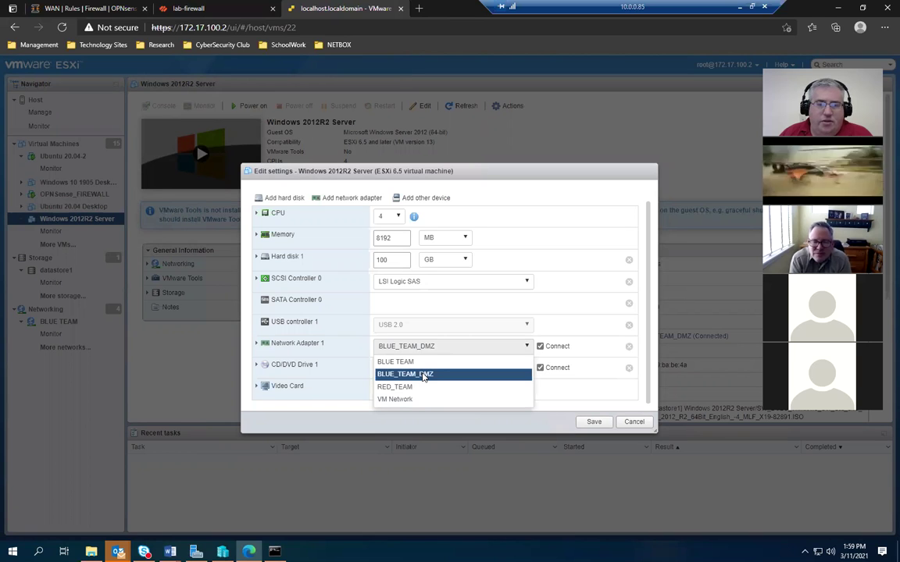
left_click(407, 349)
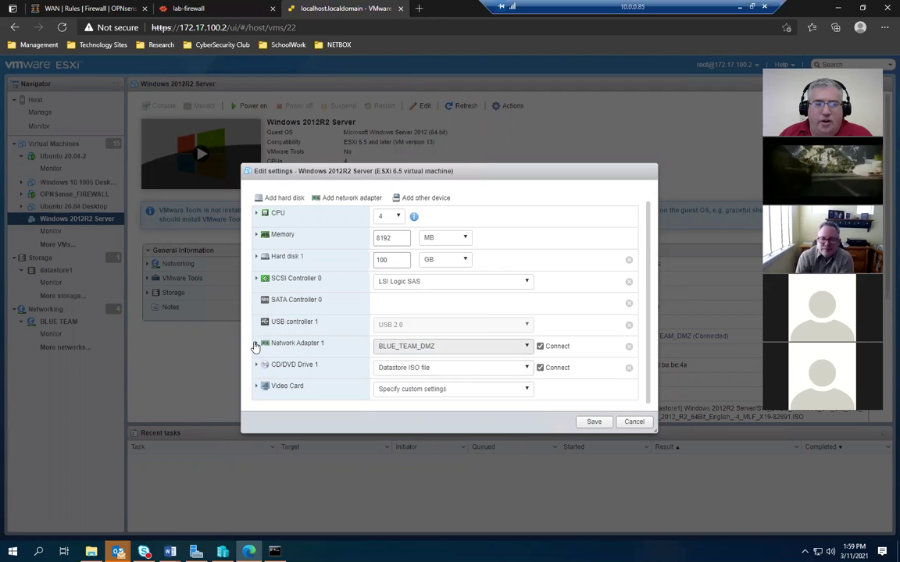
left_click(321, 342)
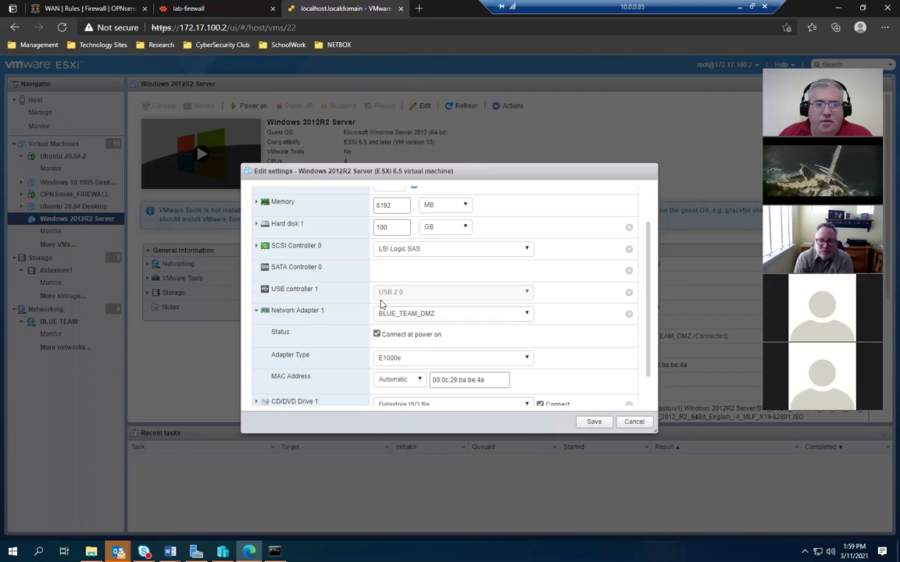
scroll(344, 344, "down", 1)
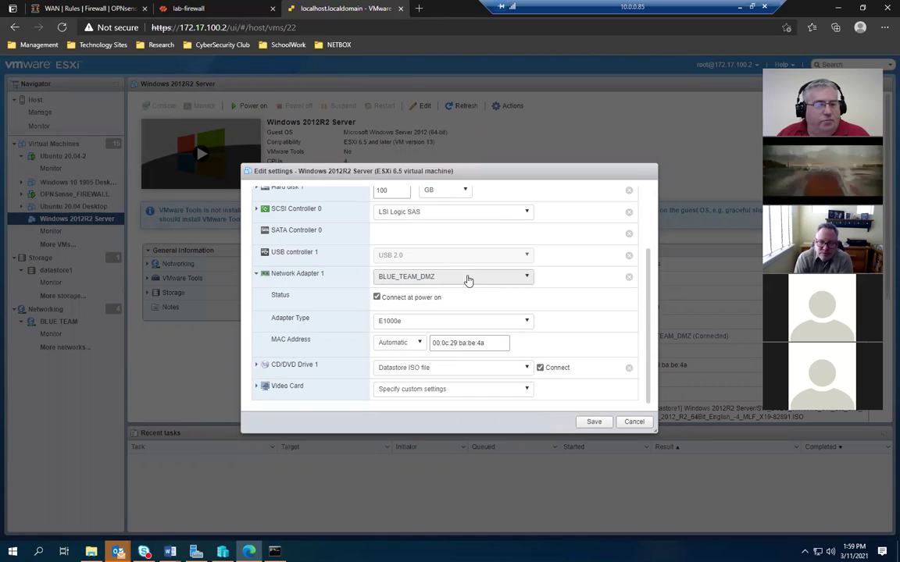
Try assigning Network Adapter 1 to BLUE TEAM and VM Network, and discard the settings changes.
left_click(468, 281)
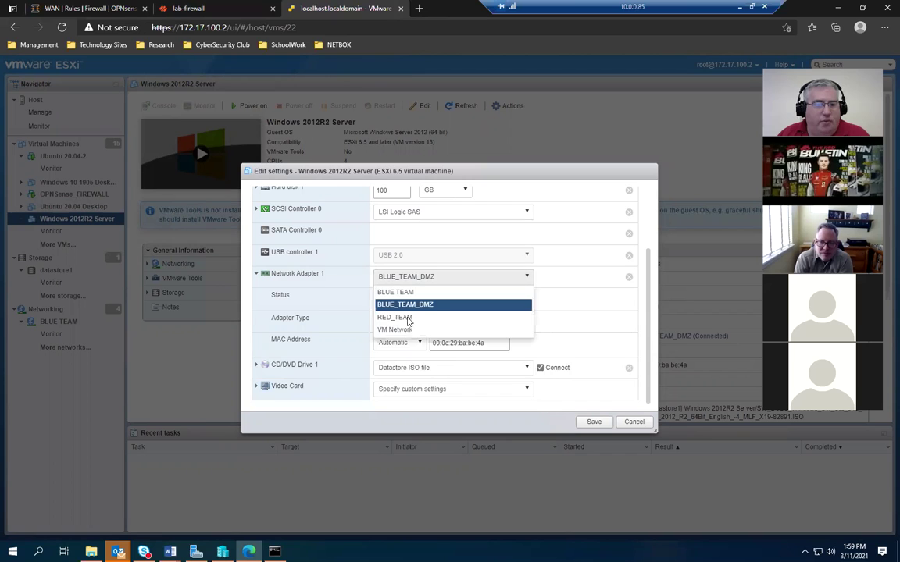
left_click(407, 318)
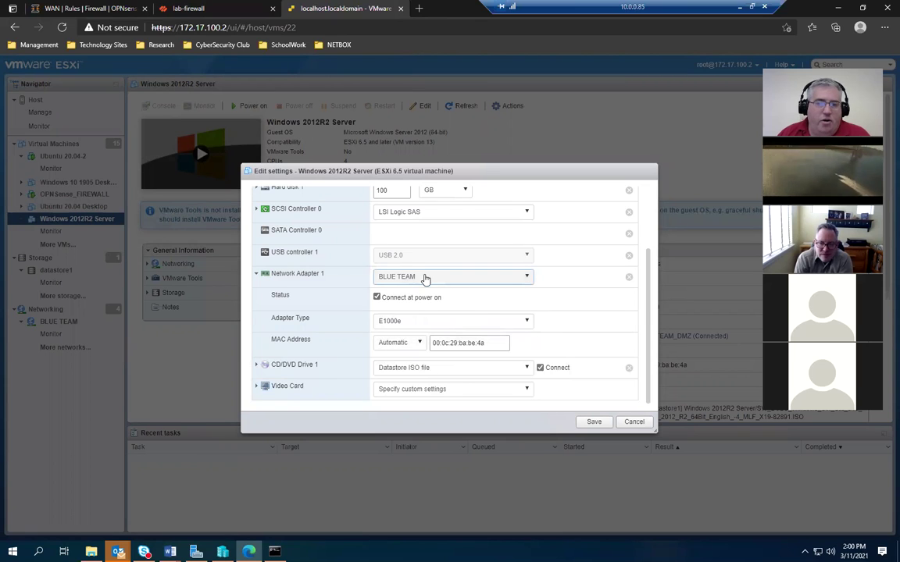
left_click(449, 277)
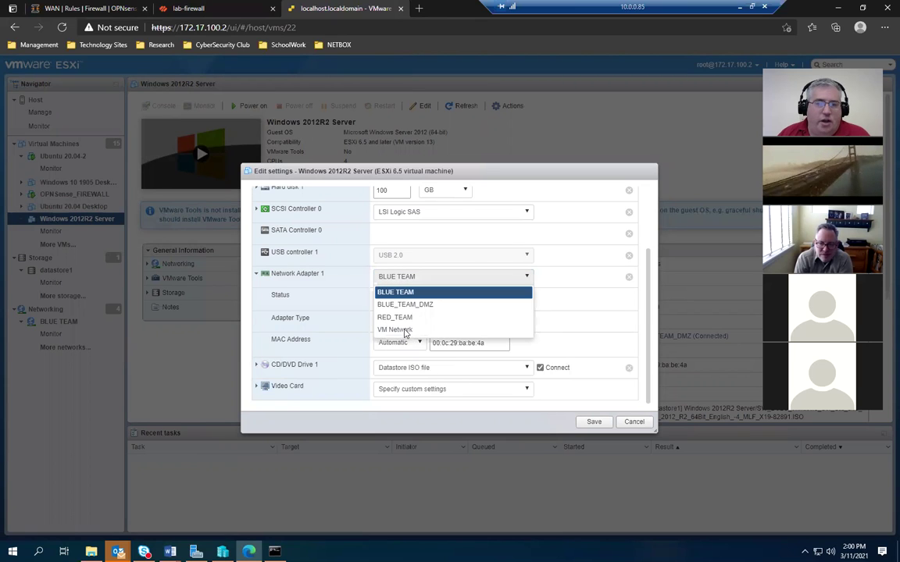
left_click(405, 330)
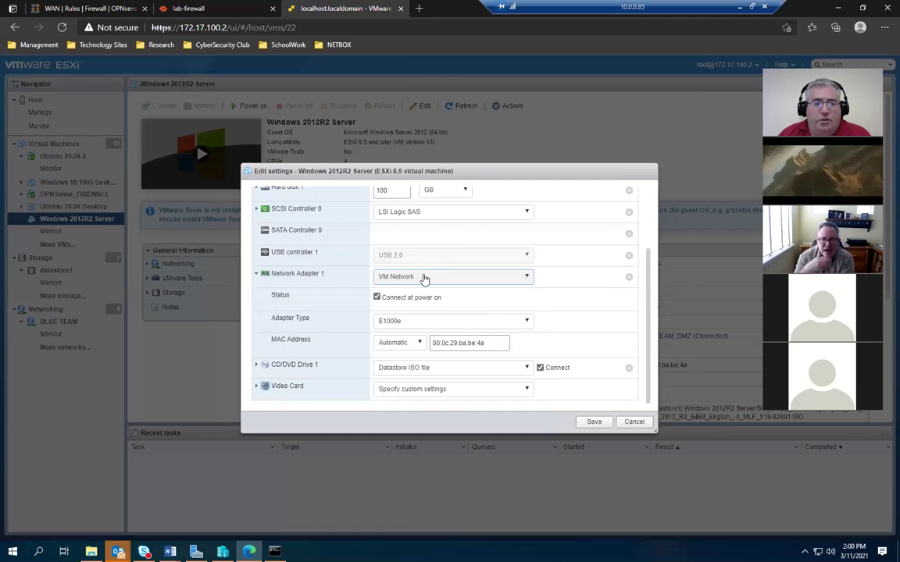
left_click(634, 422)
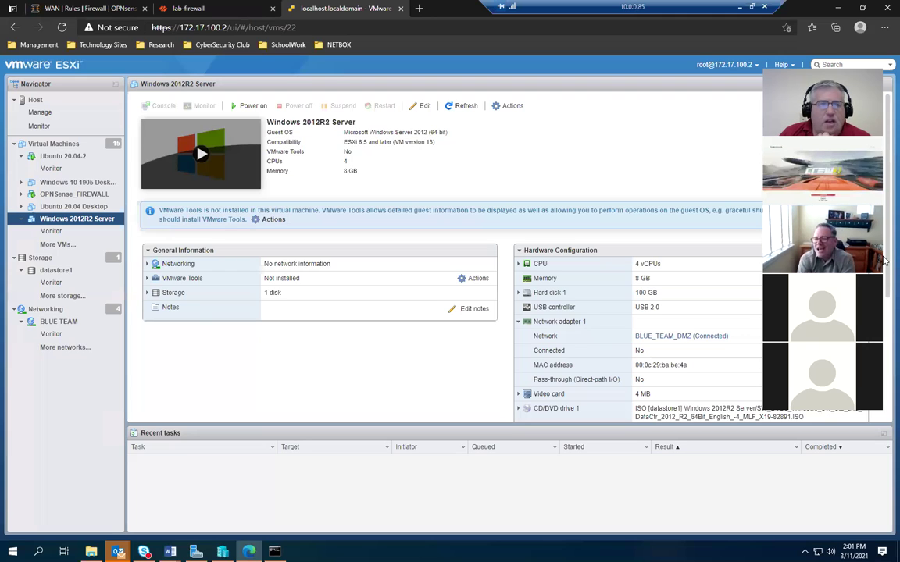
left_click_drag(885, 262, 885, 360)
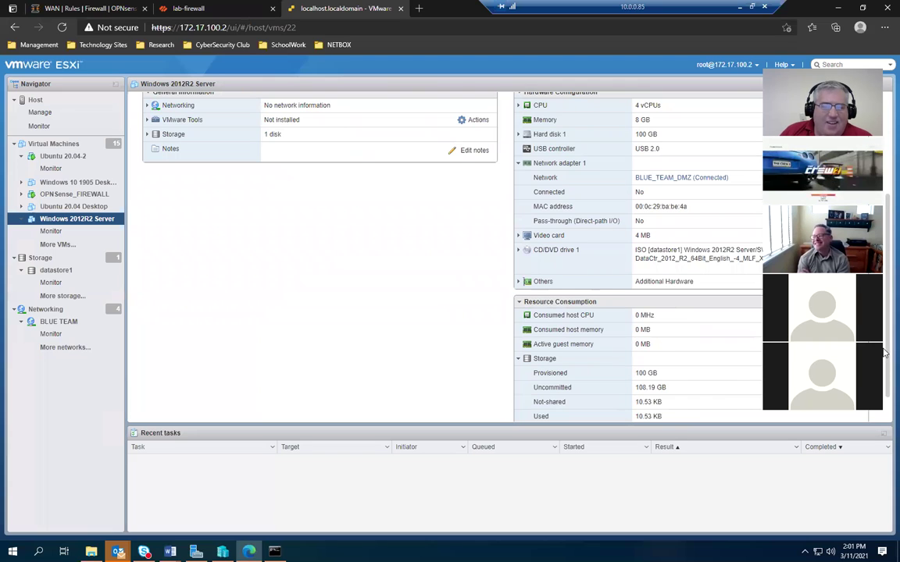
left_click_drag(885, 361, 885, 238)
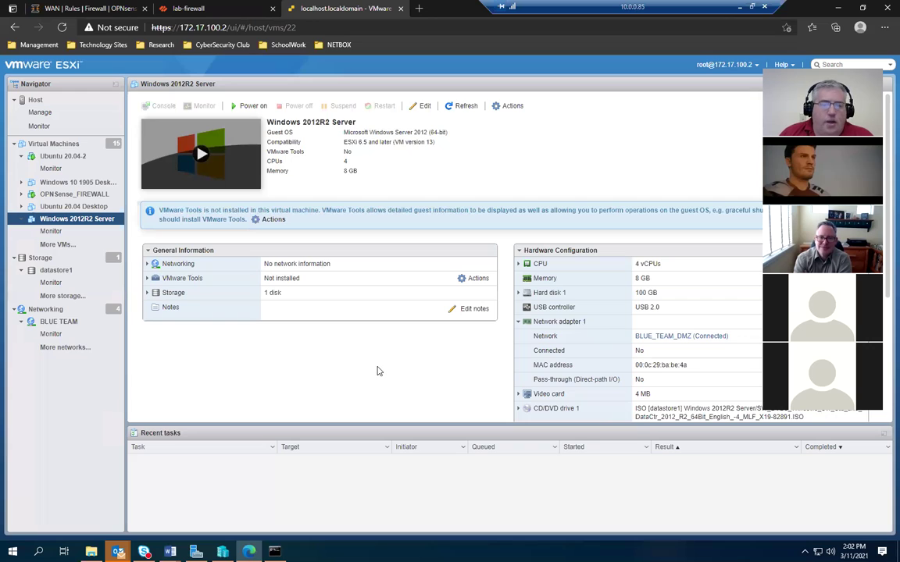
scroll(377, 371, "down", 2)
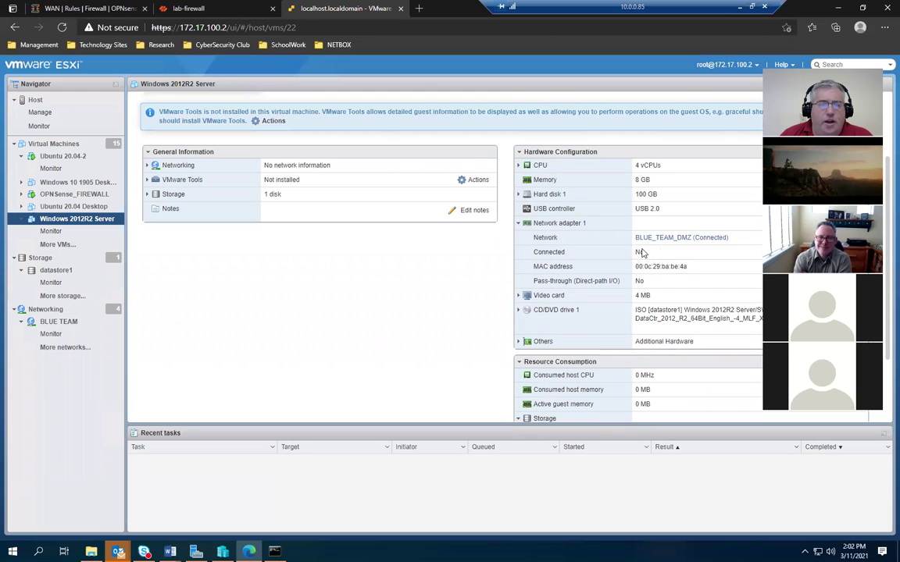
scroll(442, 362, "down", 2)
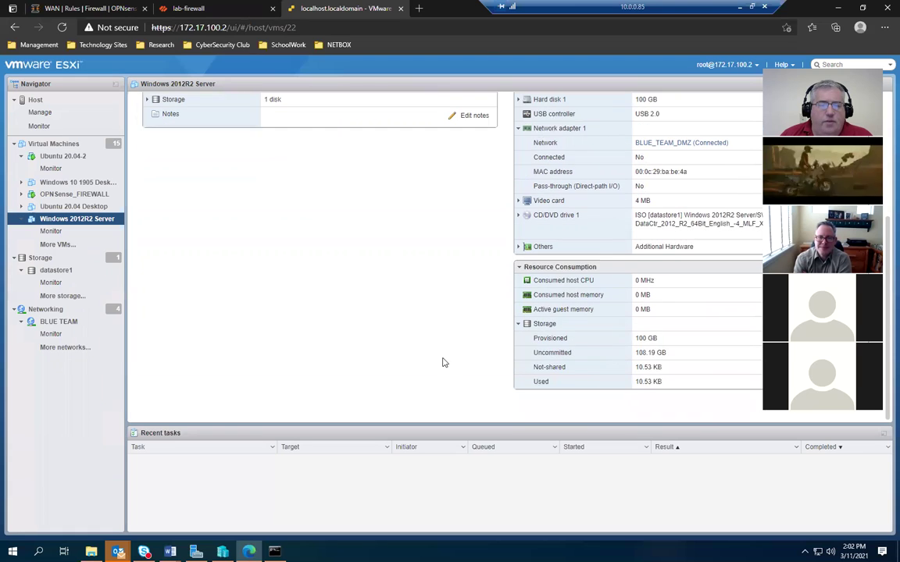
scroll(442, 362, "up", 4)
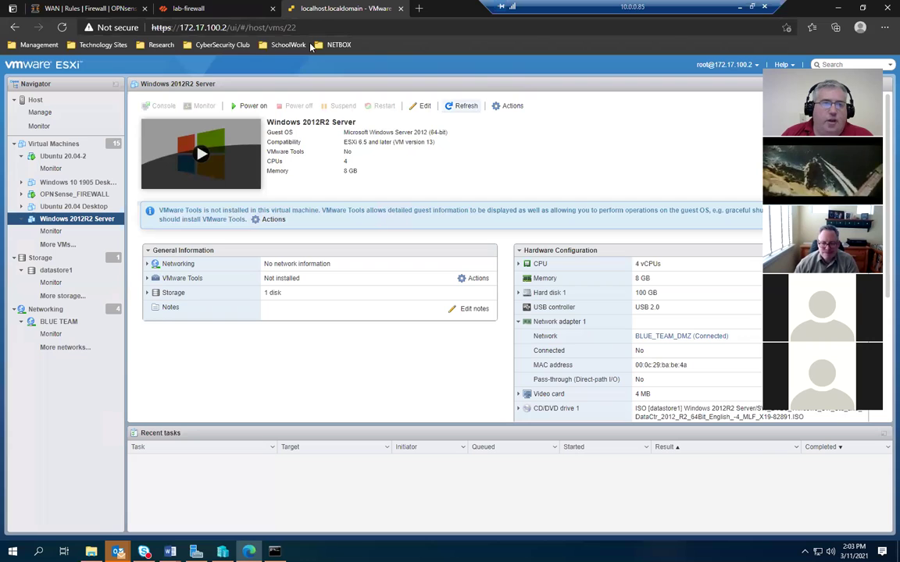
Switch to the Palo Alto firewall's security policies and start a new security policy rule.
left_click(202, 9)
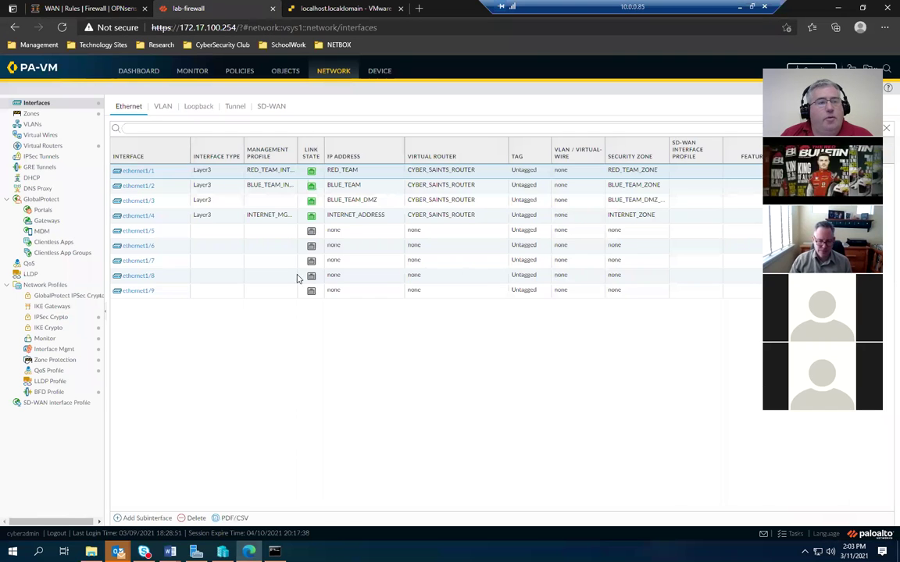
left_click(240, 73)
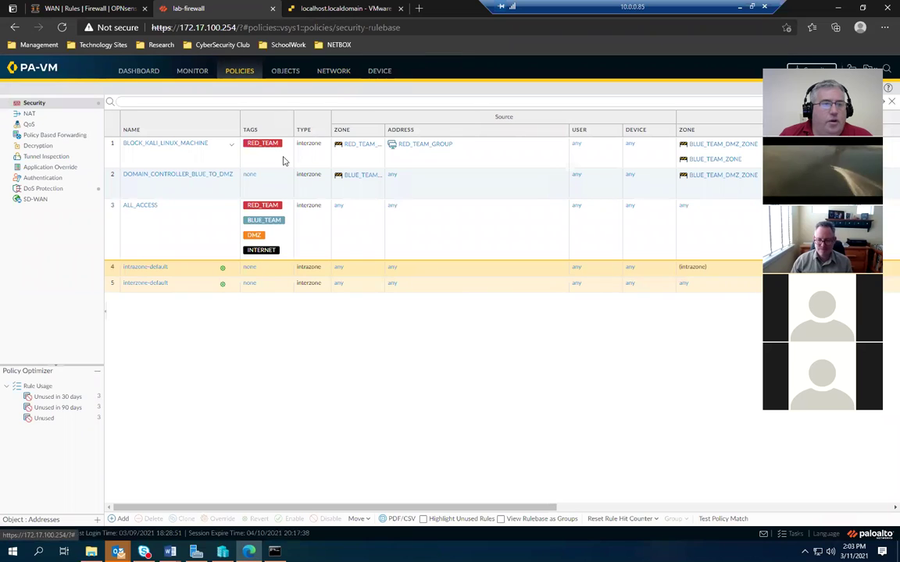
left_click(120, 519)
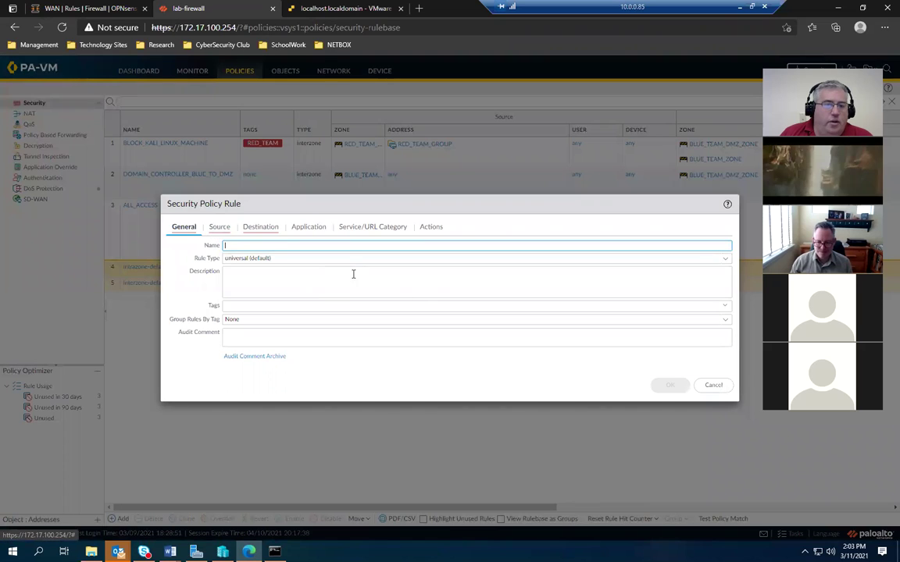
Add INTERNET_ZONE as the source zone of the new security policy rule.
left_click(220, 227)
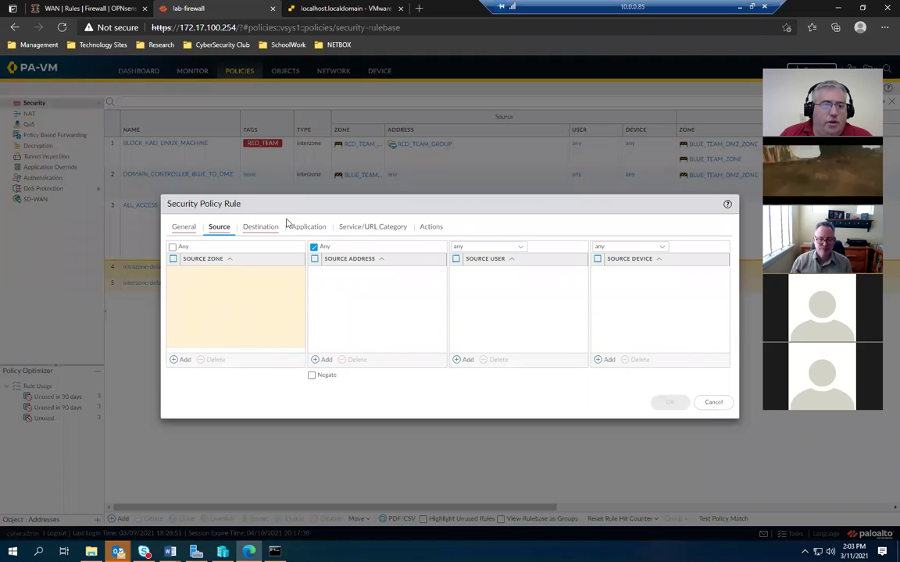
left_click(257, 228)
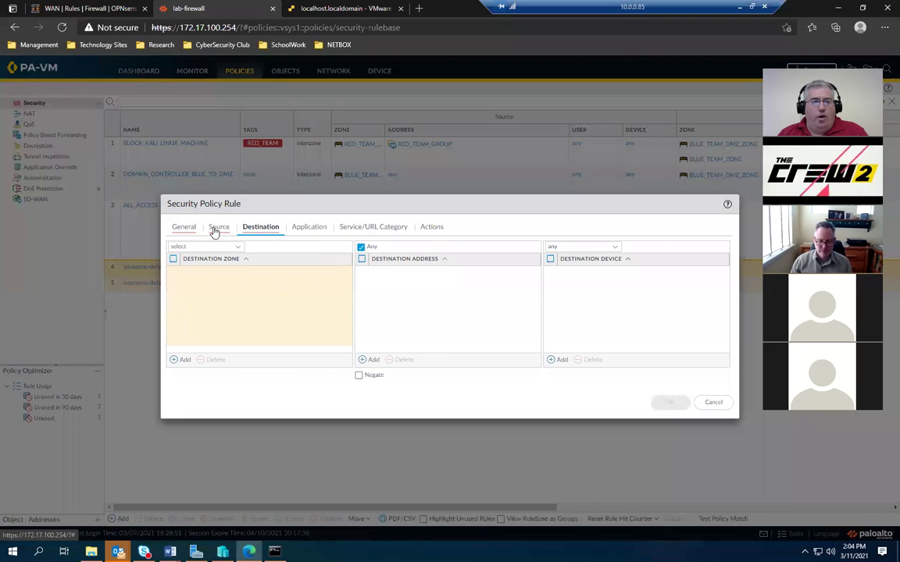
left_click(213, 231)
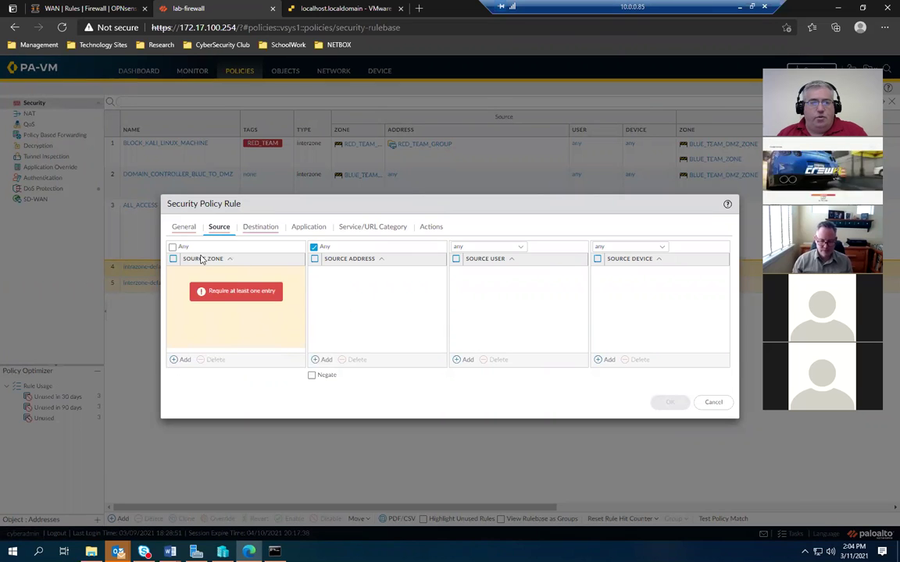
left_click(178, 363)
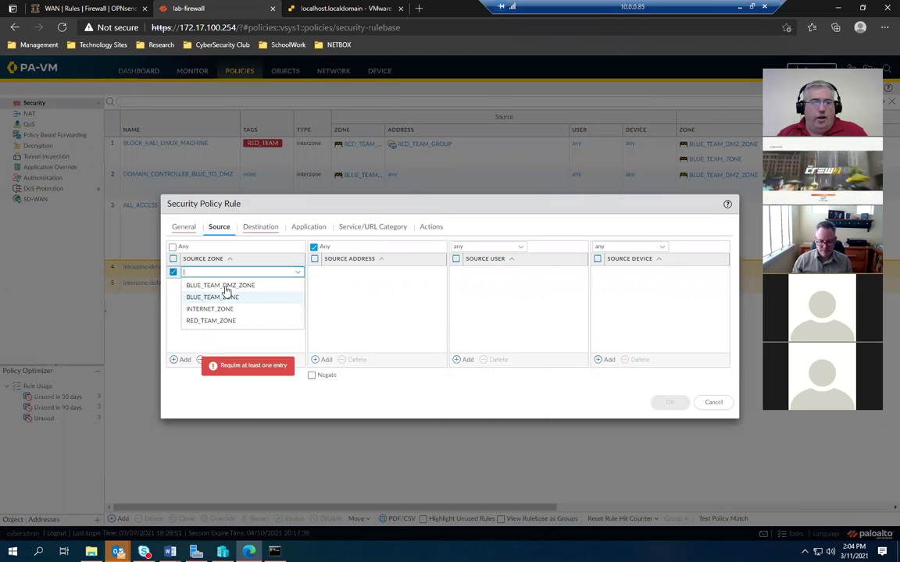
left_click(217, 312)
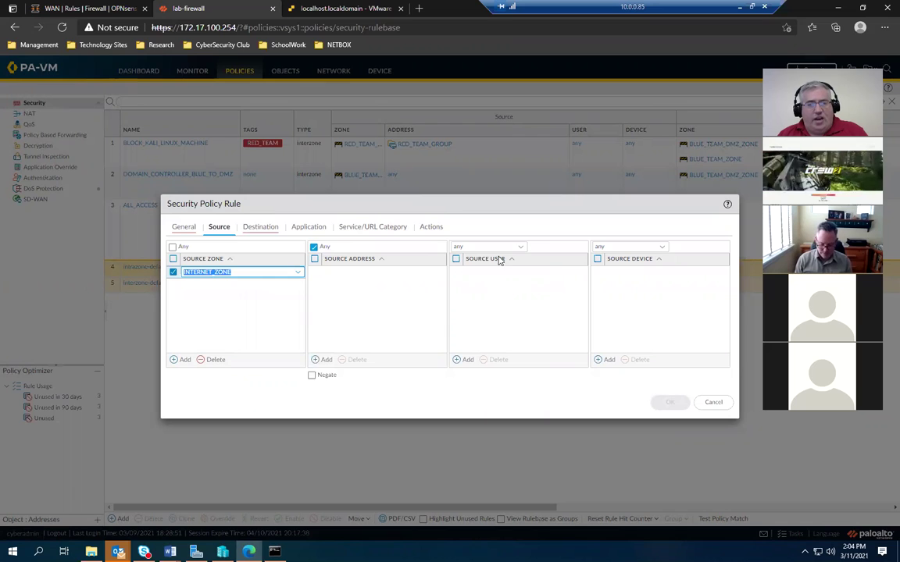
Add BLUE_TEAM_ZONE as the destination zone of the new security policy rule.
left_click(261, 228)
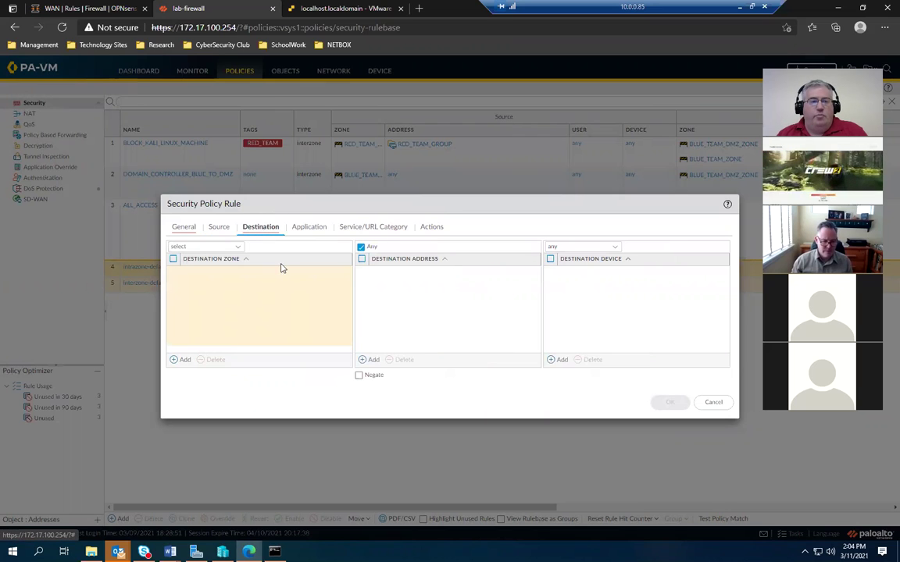
left_click(238, 248)
left_click(179, 271)
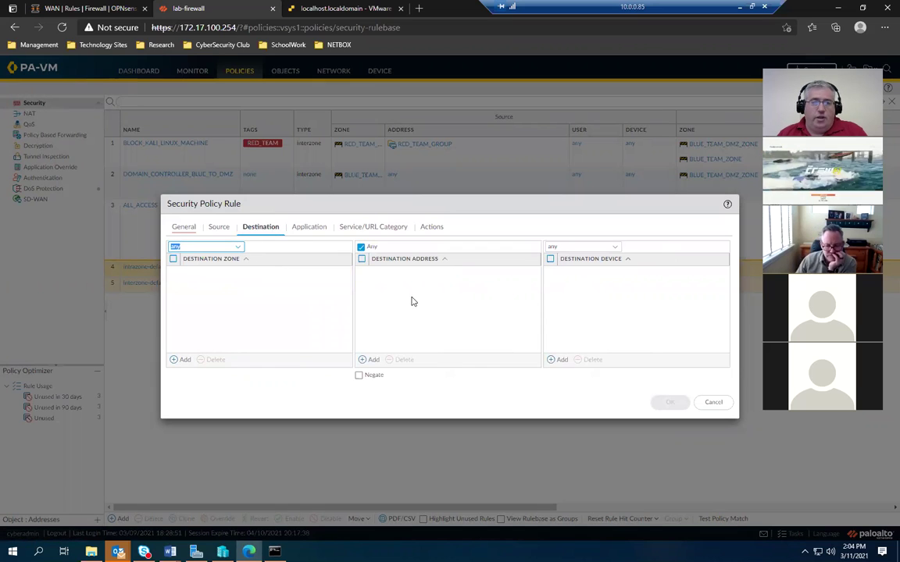
left_click(236, 248)
left_click(249, 300)
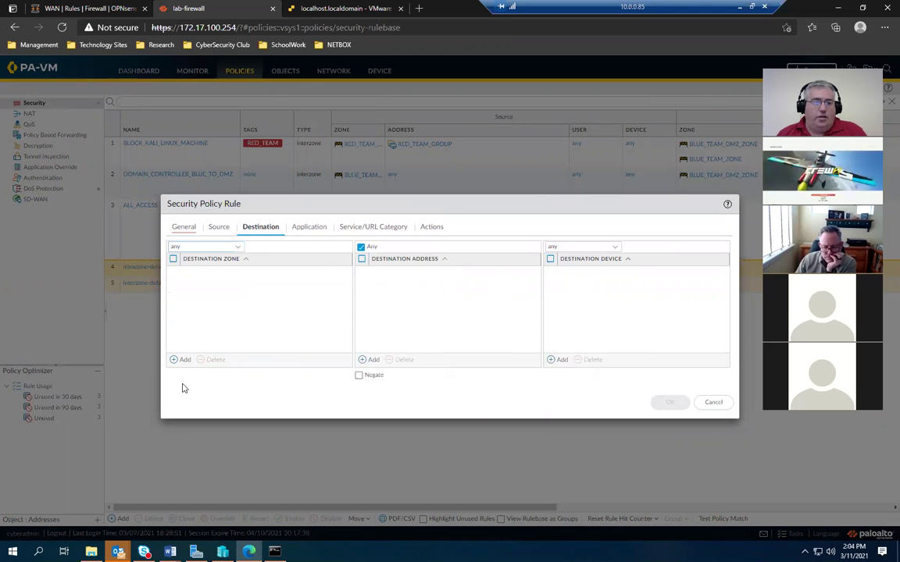
left_click(182, 359)
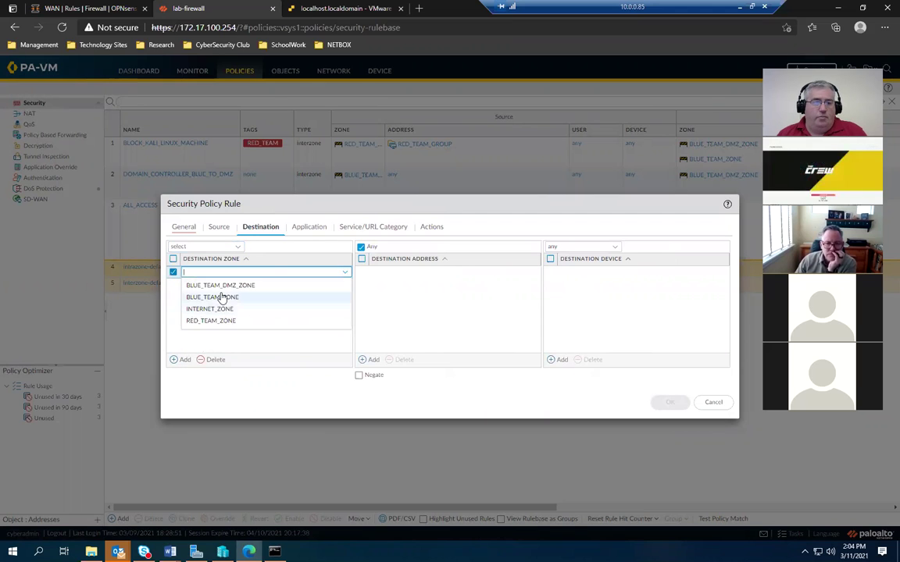
left_click(224, 298)
Look through the address objects offered for the rule's destination and open its application criteria.
left_click(371, 359)
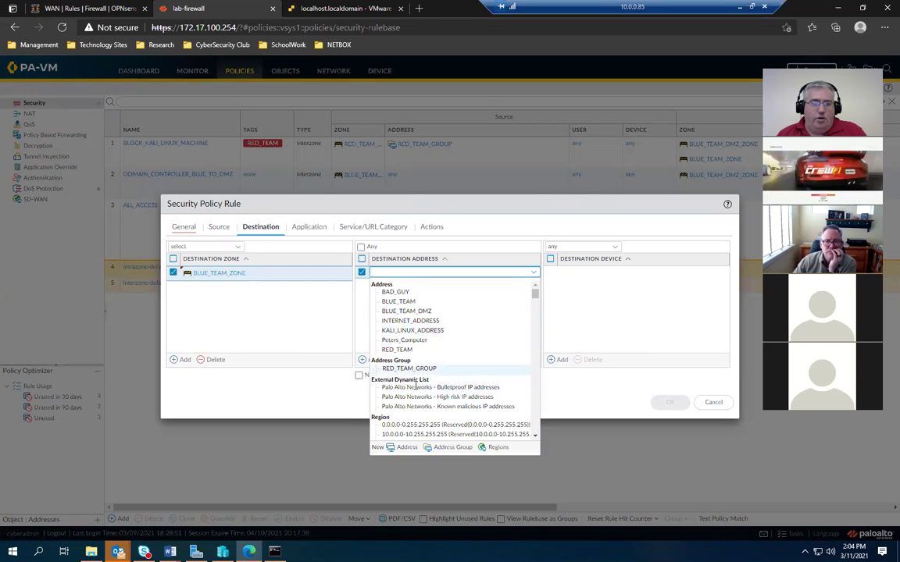
left_click(321, 305)
left_click(307, 228)
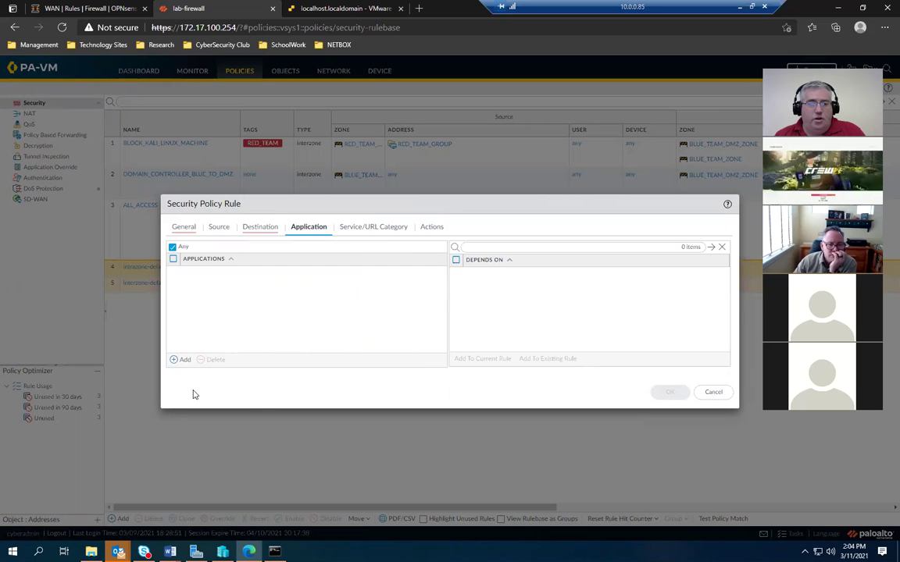
Look through the applications available for the new rule, along with its service and URL category criteria.
left_click(181, 360)
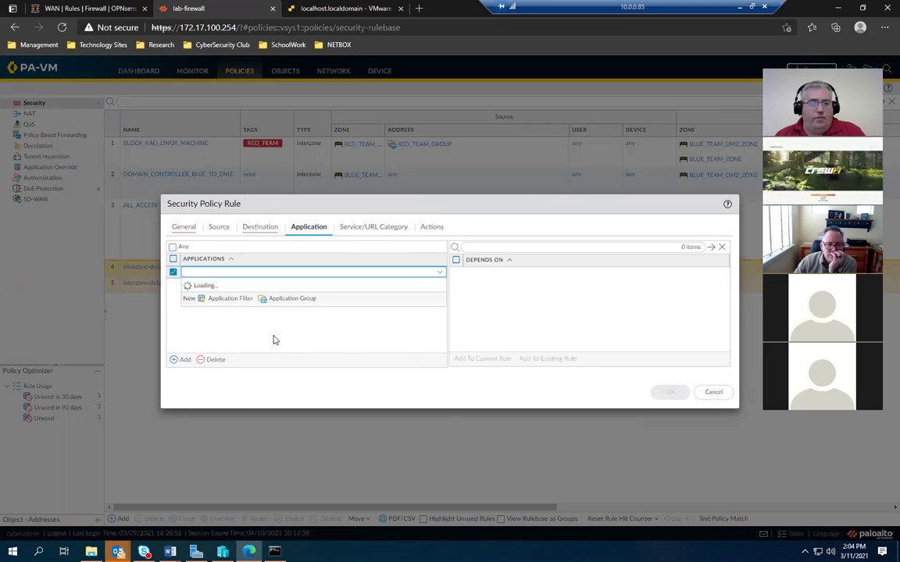
scroll(283, 349, "down", 10)
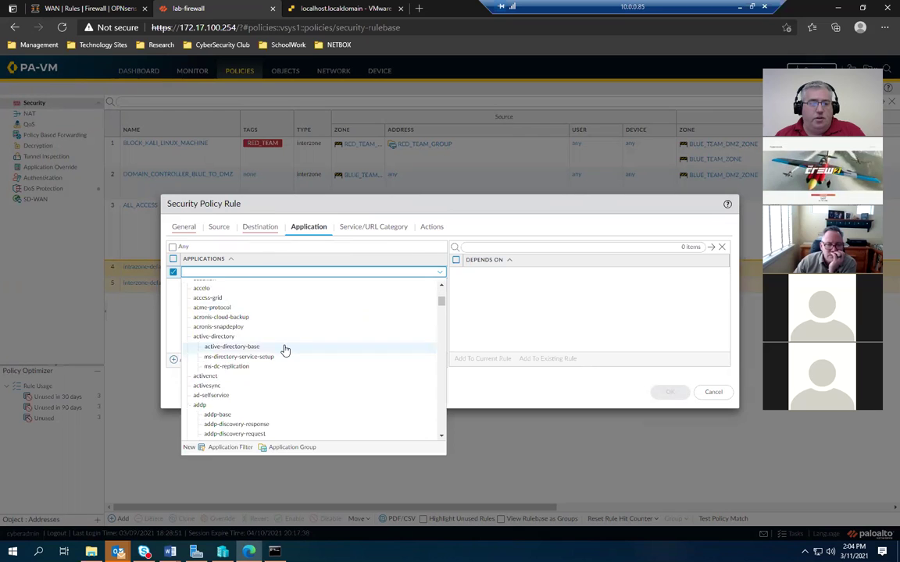
scroll(285, 351, "down", 15)
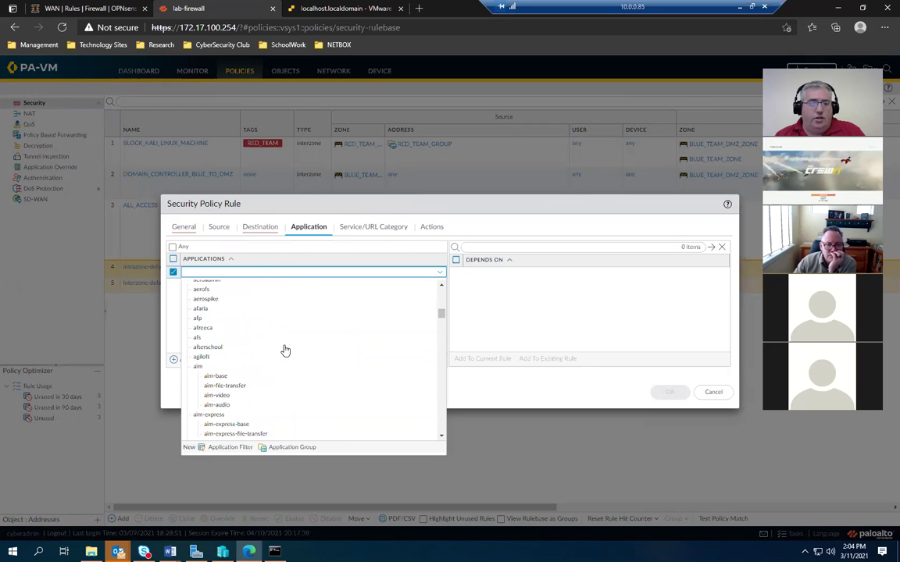
scroll(285, 351, "down", 3)
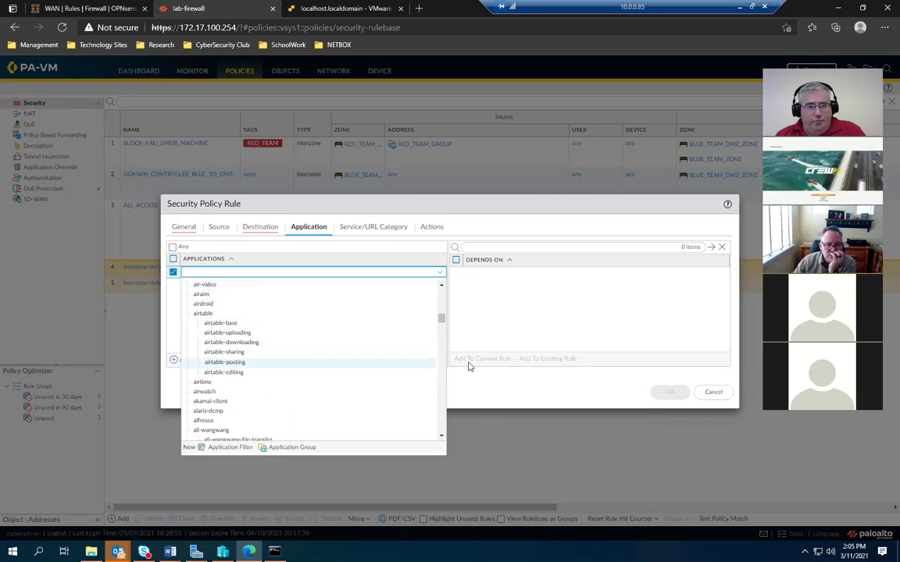
left_click(404, 229)
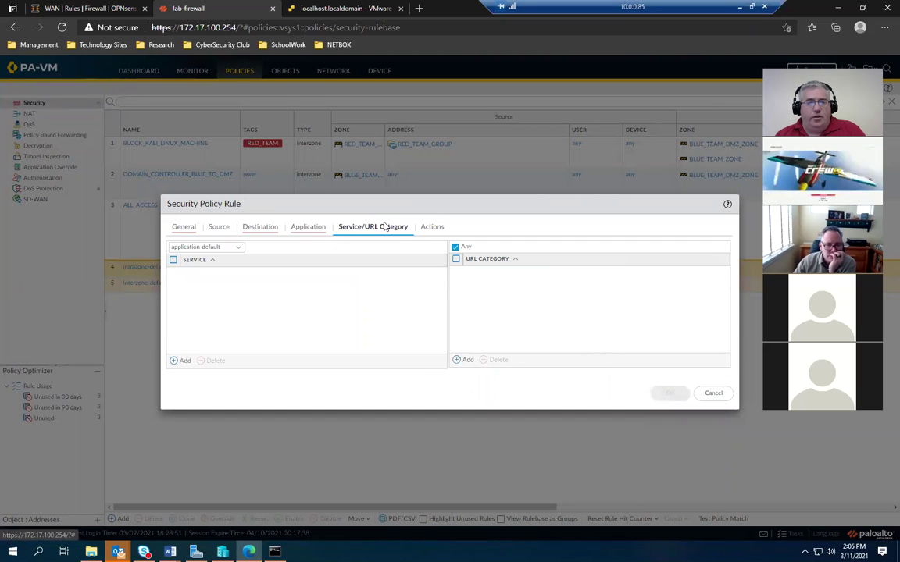
Examine the rule's action settings and the available actions, keeping Allow selected.
left_click(435, 227)
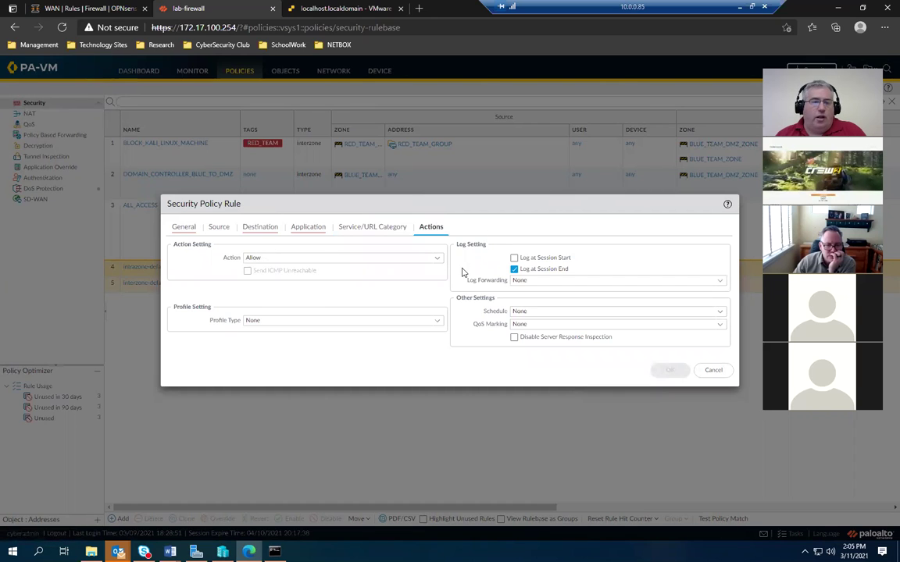
left_click(436, 260)
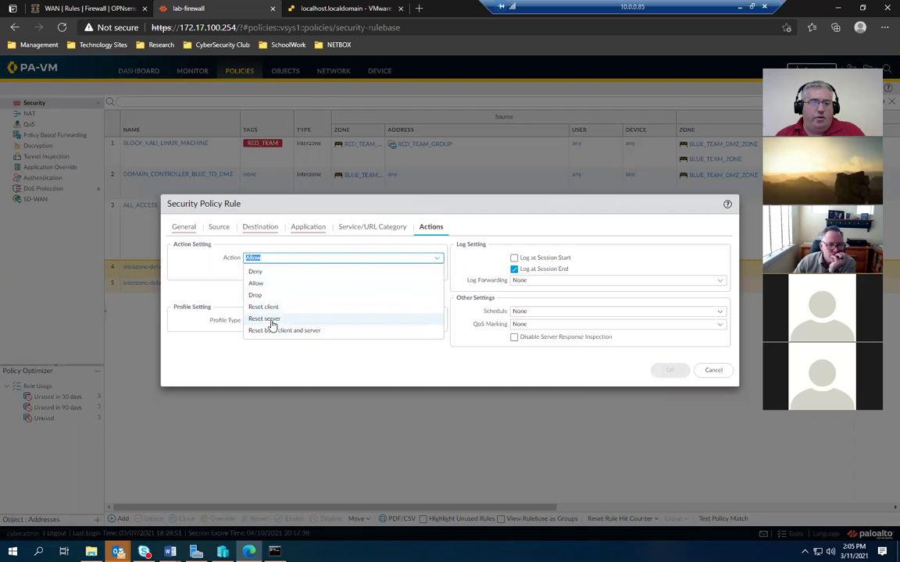
left_click(332, 366)
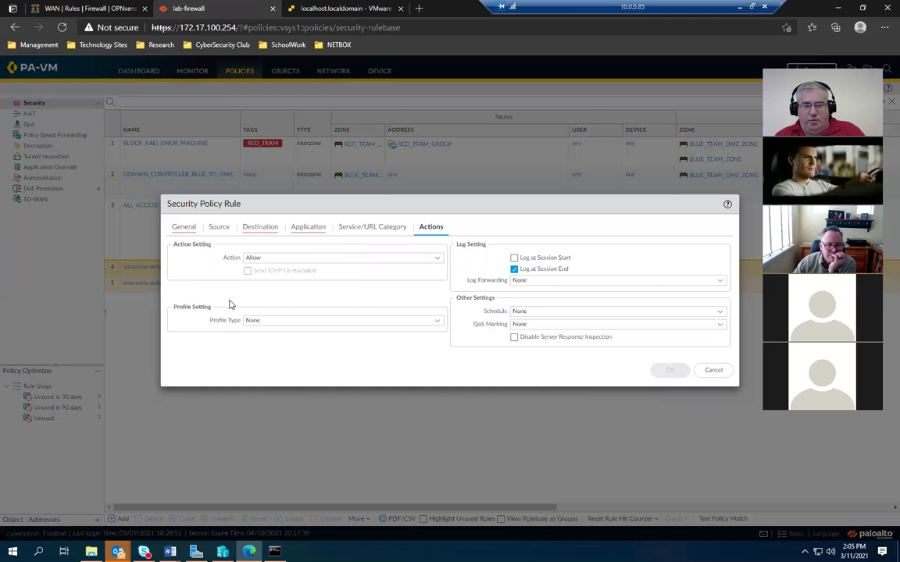
Set the rule's profile type to Profiles to show the individual security profile settings.
left_click(436, 322)
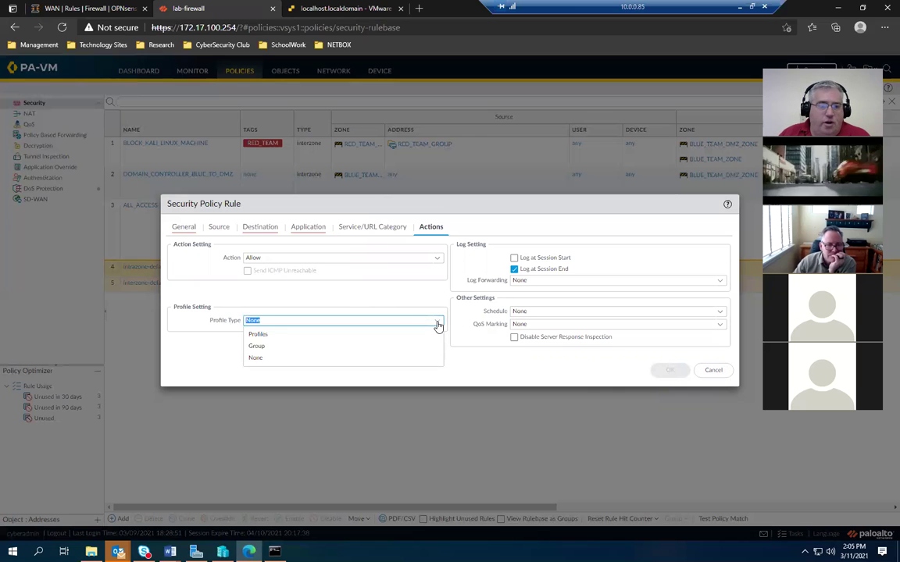
left_click(259, 335)
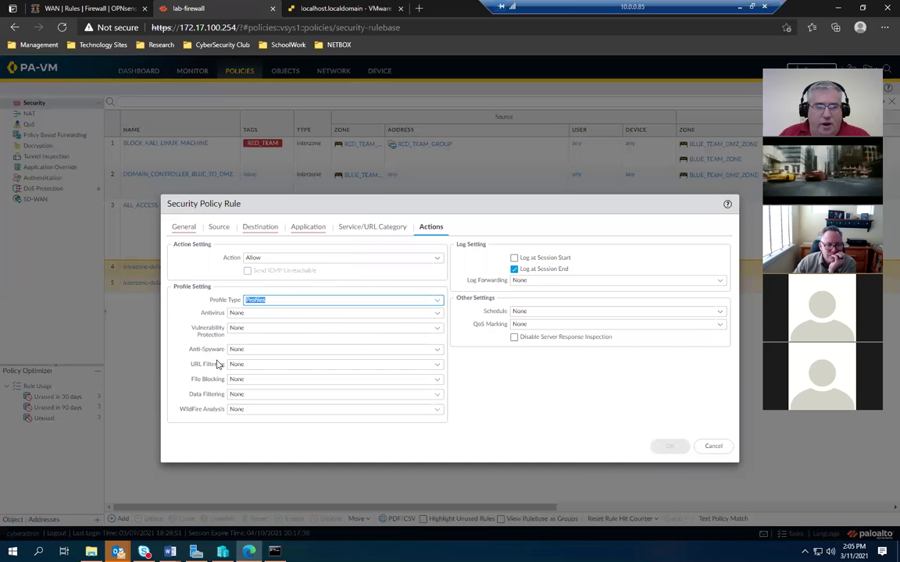
left_click(437, 300)
left_click(295, 312)
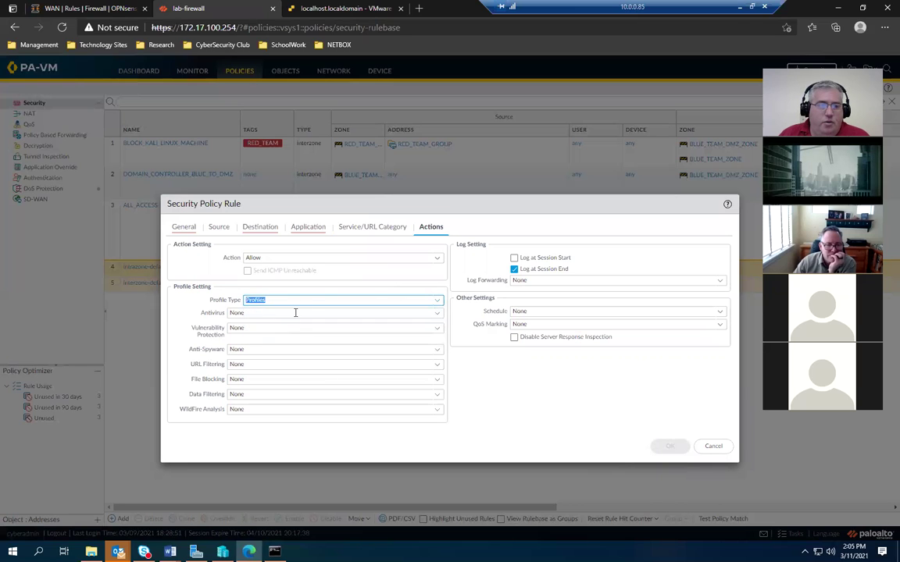
Set the rule's profile type to Group with DMZ_GROUP as the group profile, and discard the rule without saving.
left_click(437, 301)
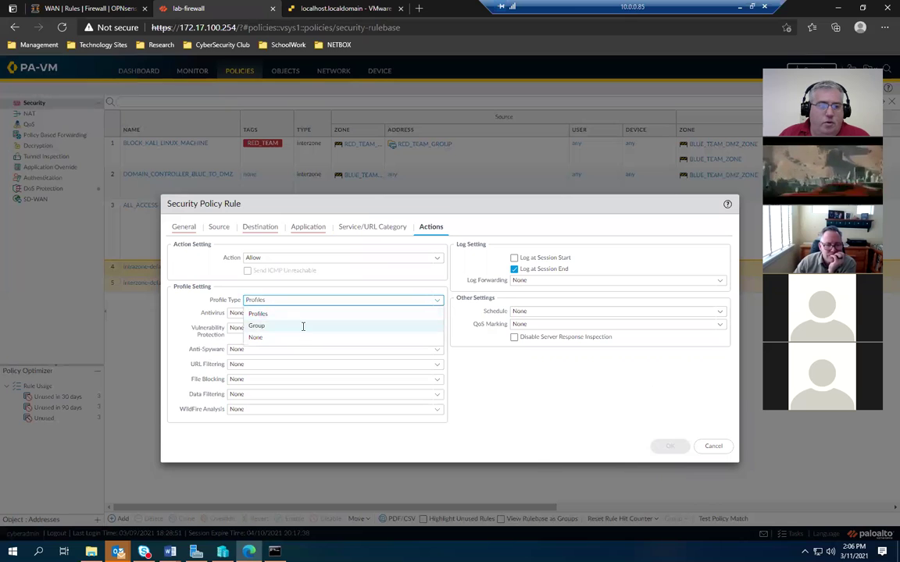
left_click(303, 325)
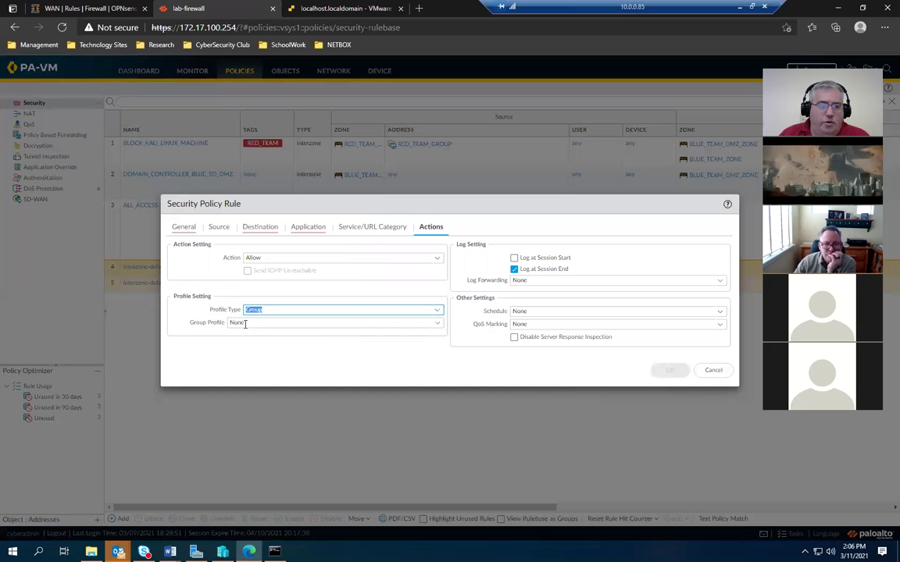
left_click(433, 326)
left_click(277, 346)
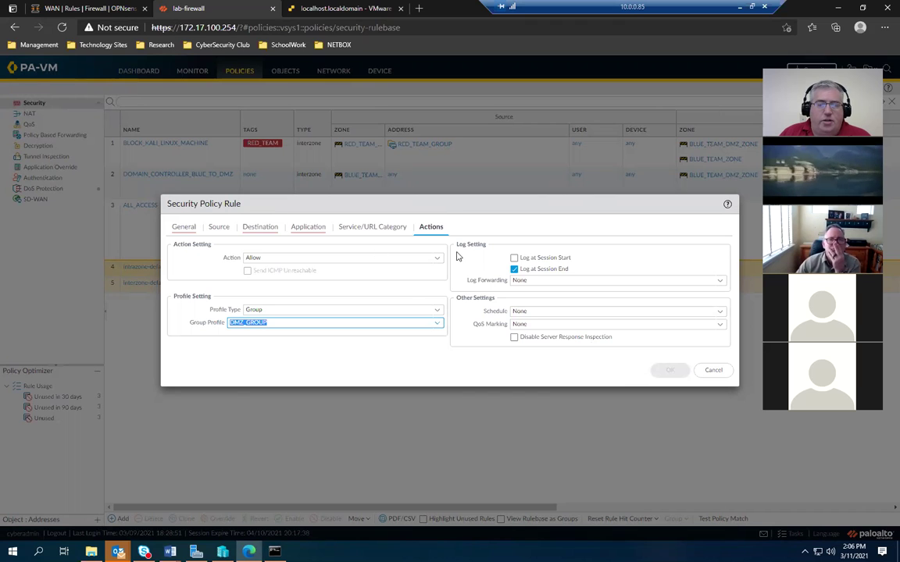
left_click(714, 370)
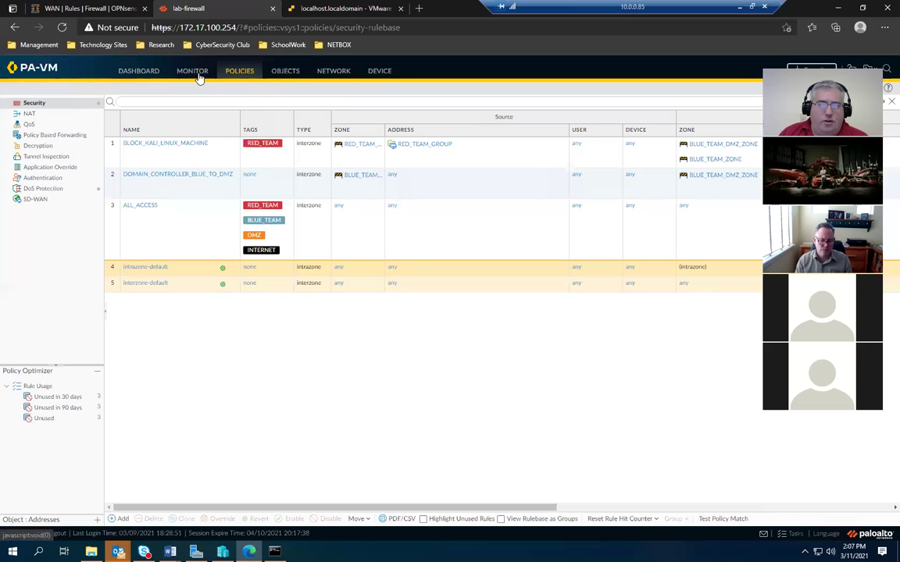
Open the firewall's traffic log, widen the To Zone column, and examine the entries' zones, addresses, application, action and rule.
left_click(198, 76)
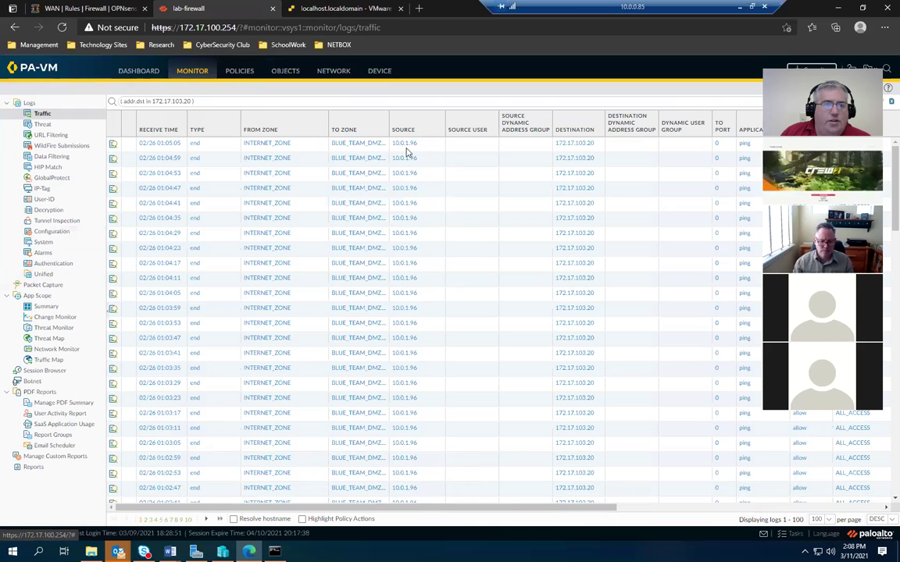
left_click_drag(389, 129, 432, 129)
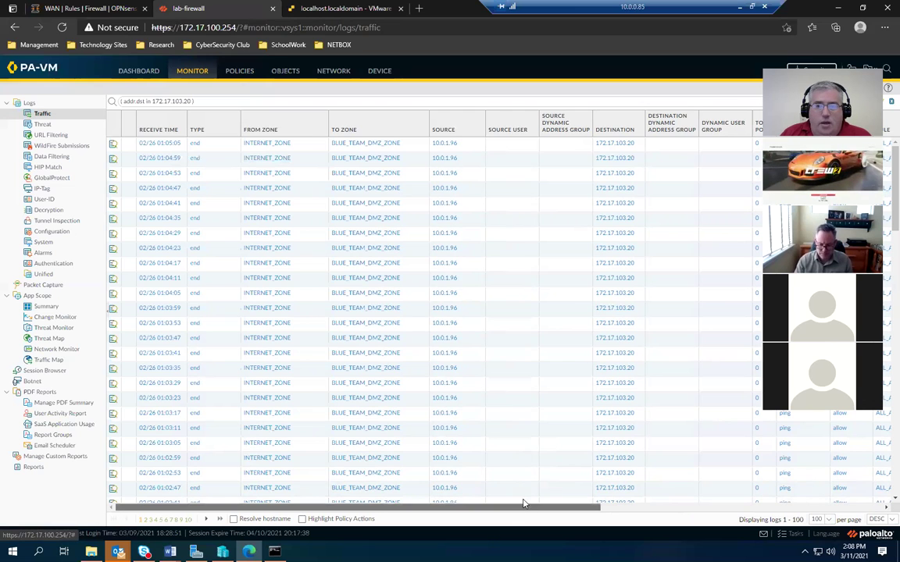
scroll(661, 488, "right", 2)
scroll(660, 488, "right", 10)
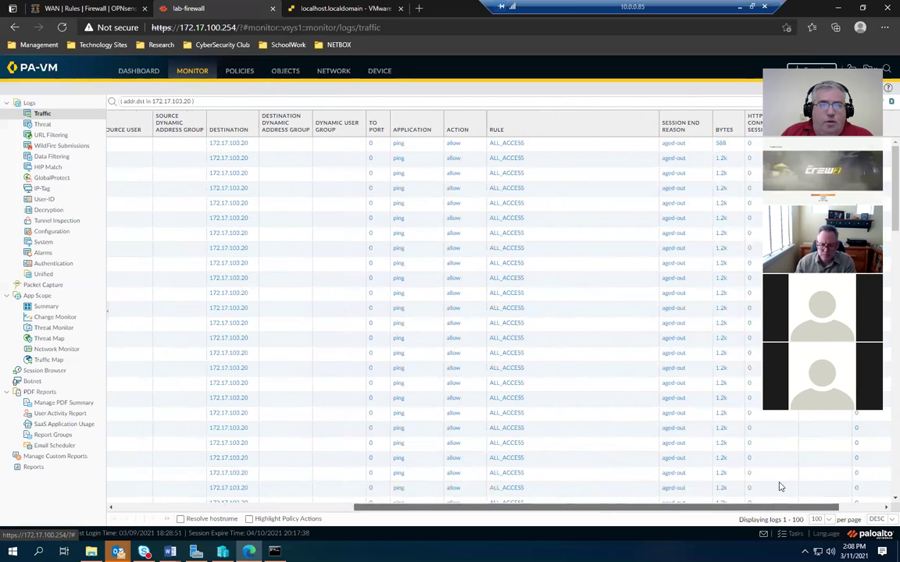
scroll(390, 151, "right", 2)
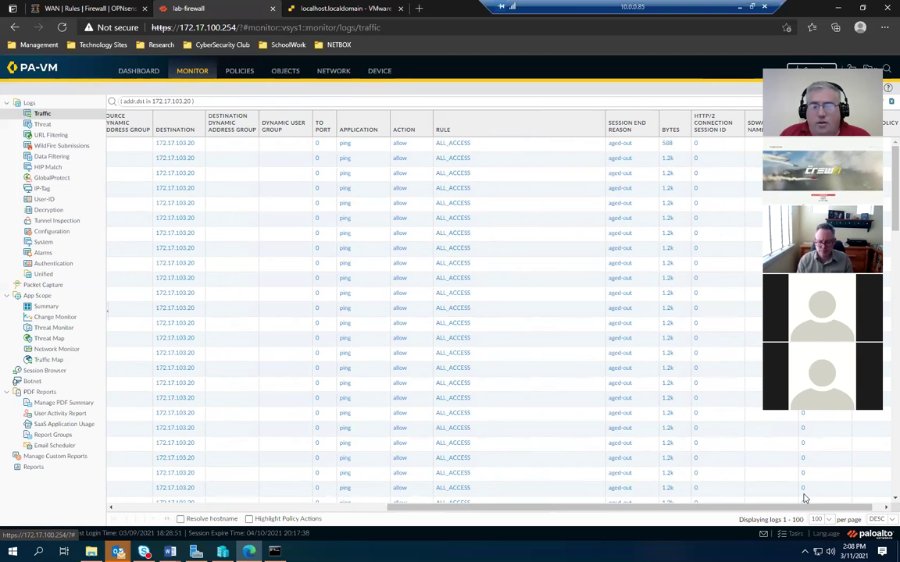
left_click_drag(571, 508, 825, 485)
left_click_drag(488, 508, 642, 508)
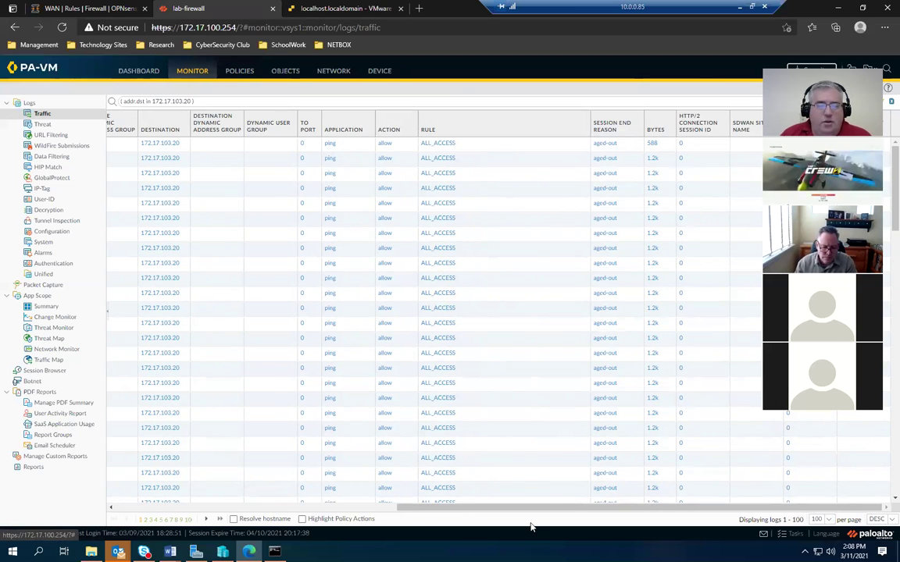
left_click_drag(431, 509, 207, 492)
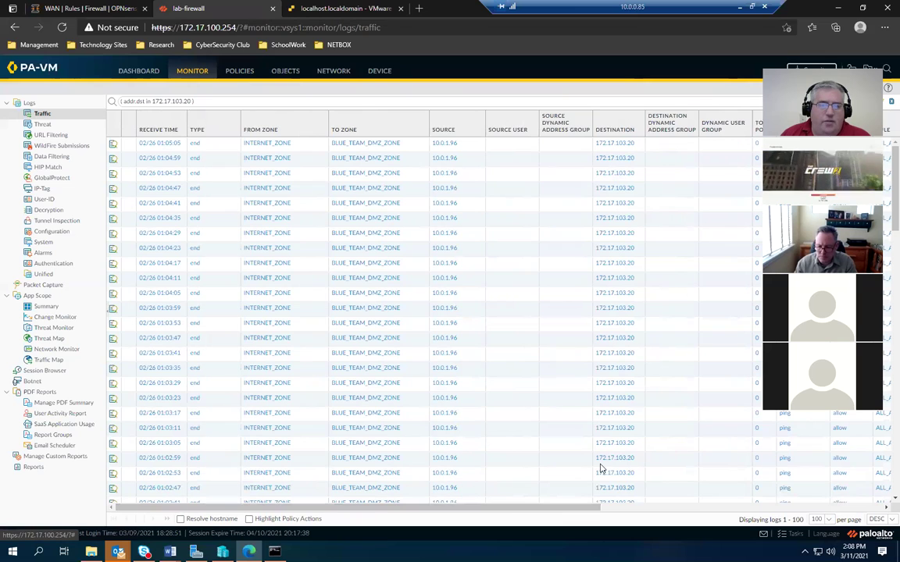
scroll(651, 470, "down", 2)
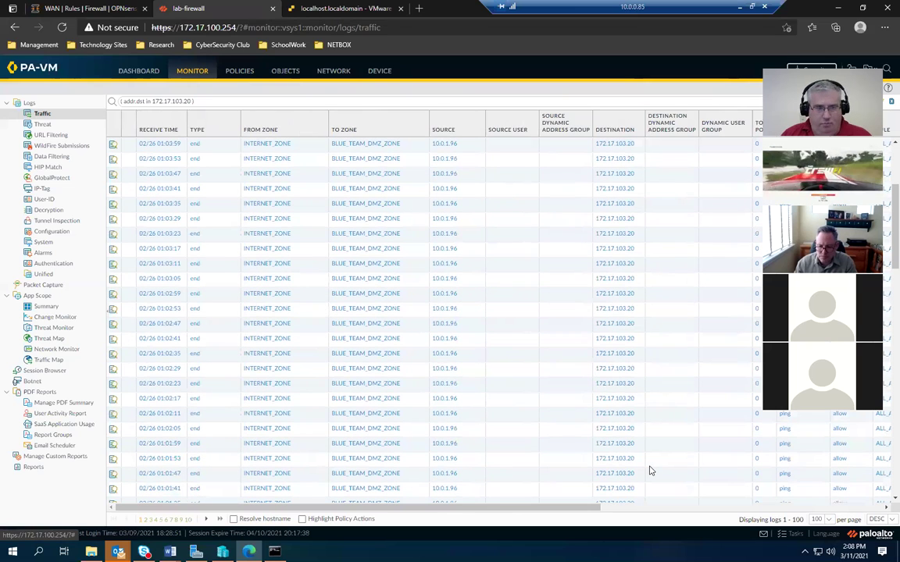
scroll(650, 470, "down", 3)
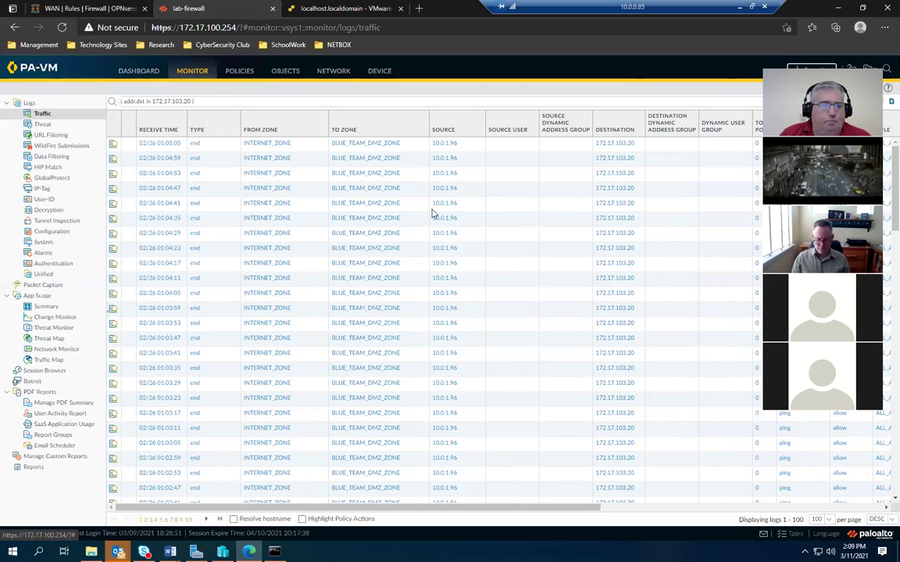
Examine the threat, URL filtering and WildFire submissions logs and the fields they record.
left_click(40, 125)
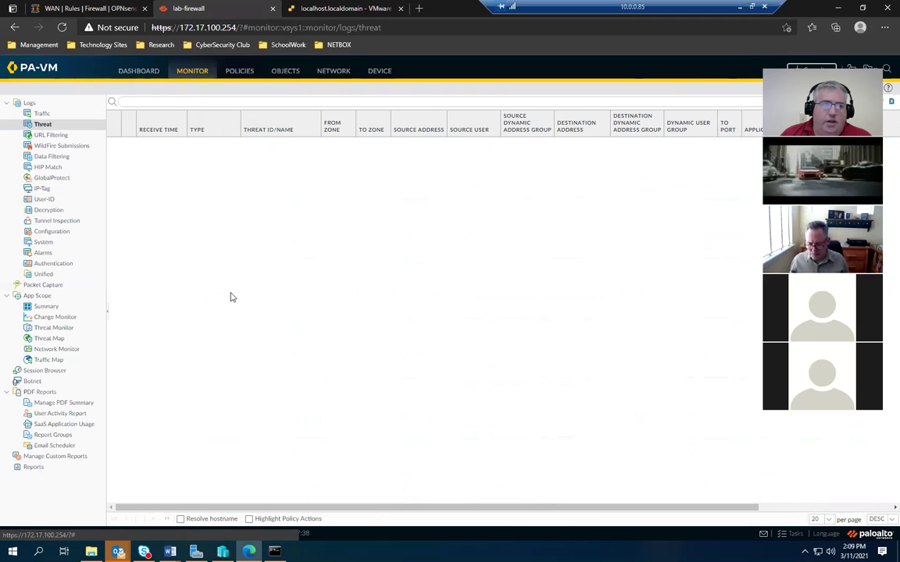
left_click(49, 137)
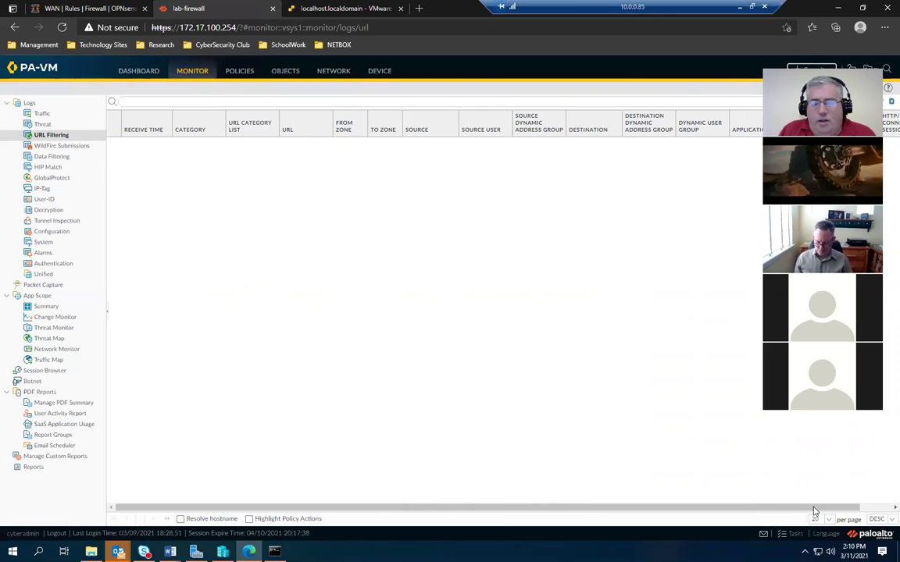
left_click(870, 509)
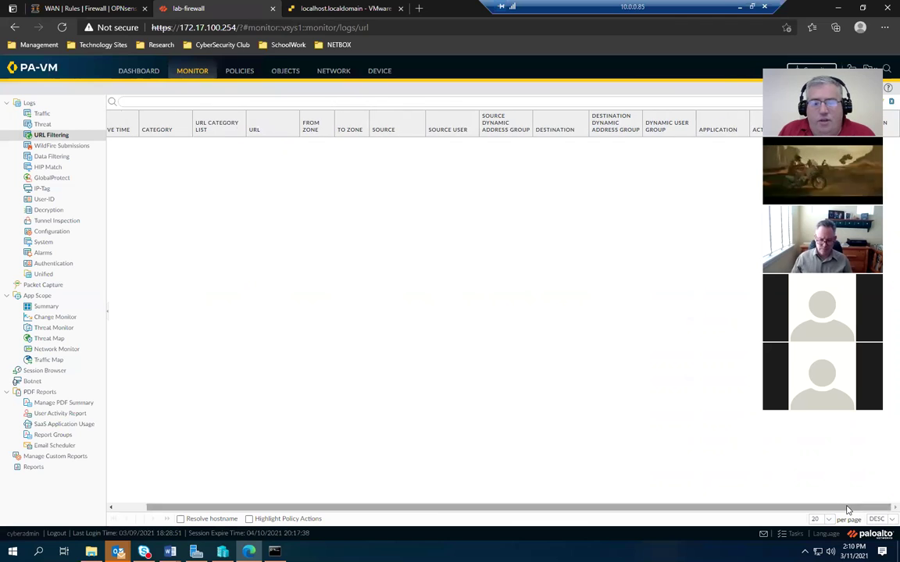
left_click(63, 146)
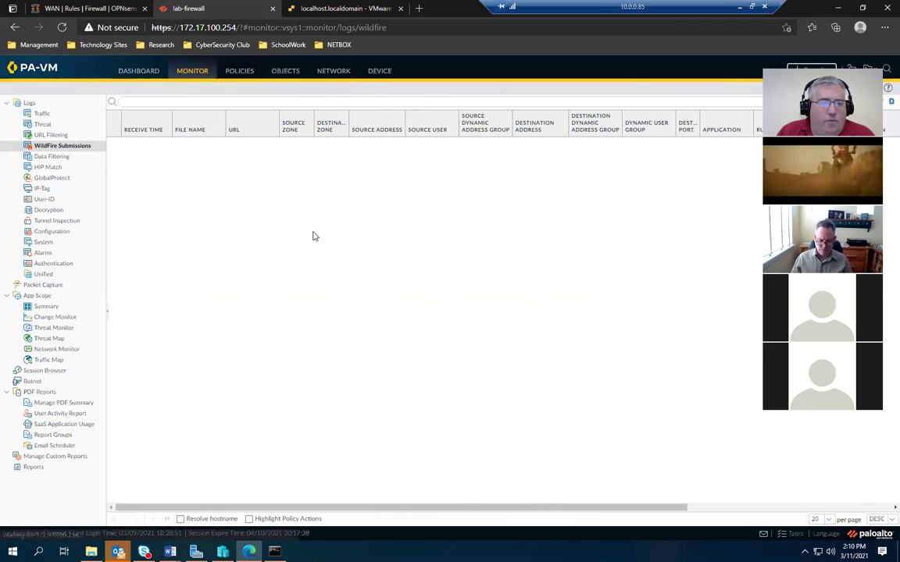
Examine the User-ID, configuration and system logs for user mappings, administrator changes and system events.
left_click(74, 201)
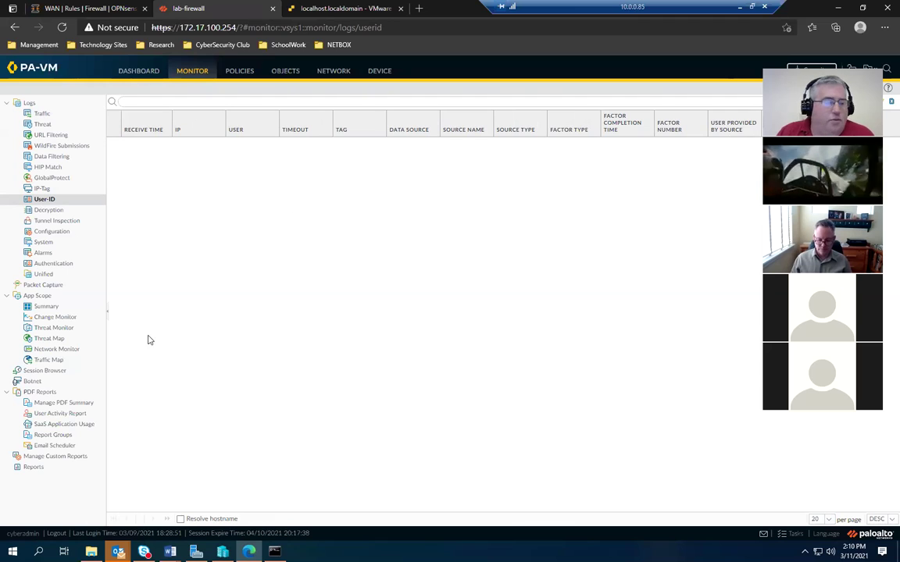
left_click(56, 234)
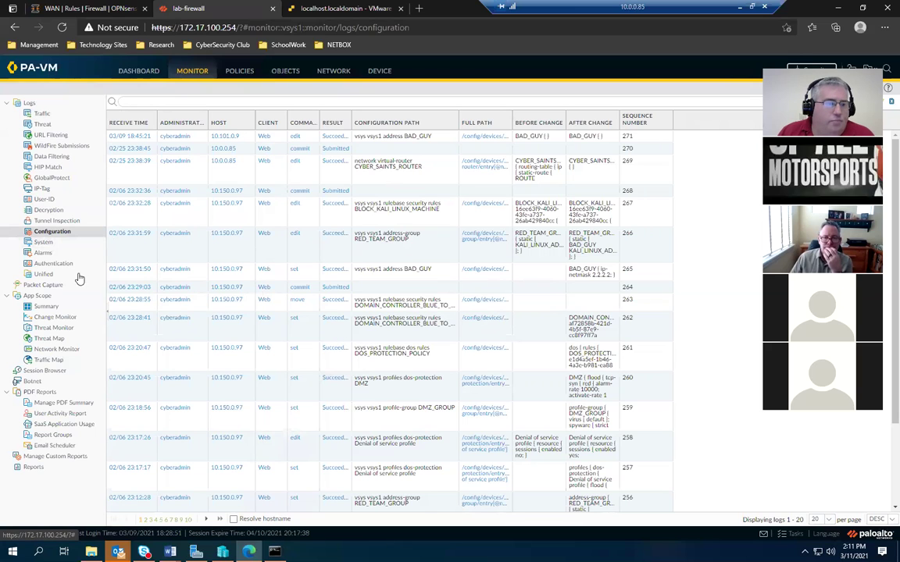
left_click(44, 243)
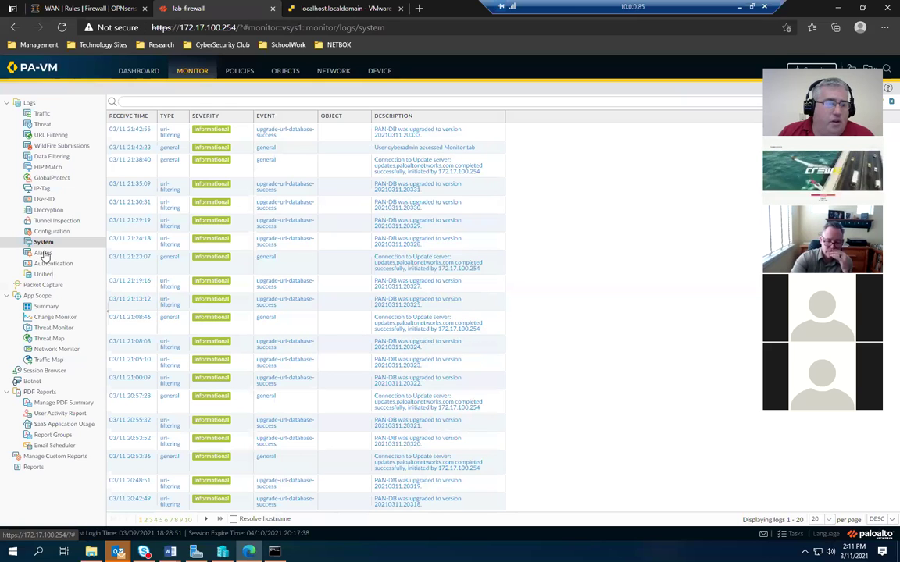
View the packet capture settings, botnet report and session browser, and return to the firewall's dashboard.
left_click(51, 285)
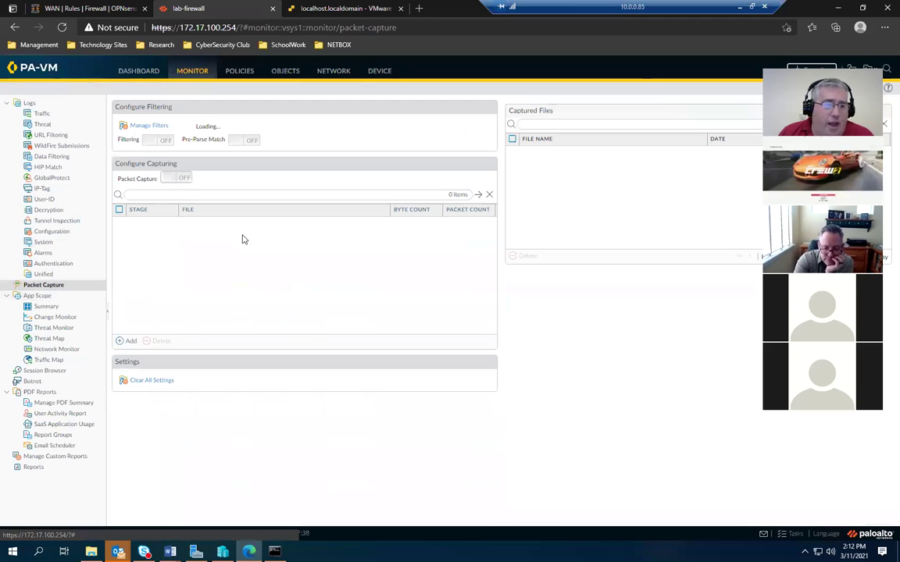
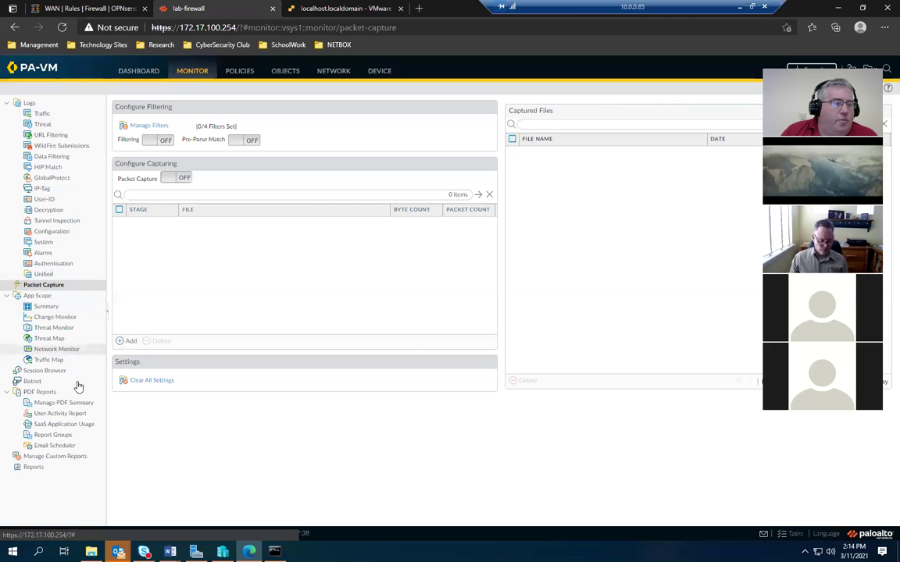
left_click(33, 382)
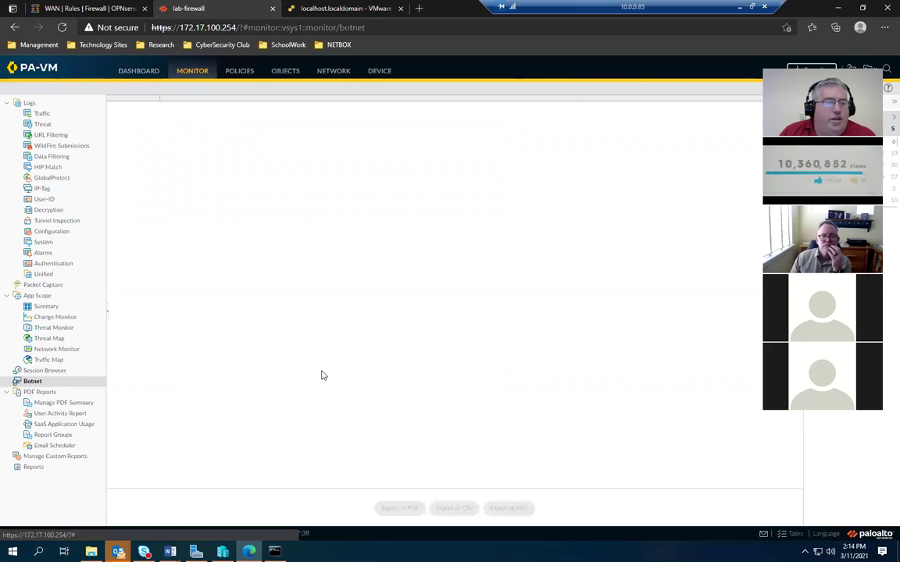
left_click(56, 372)
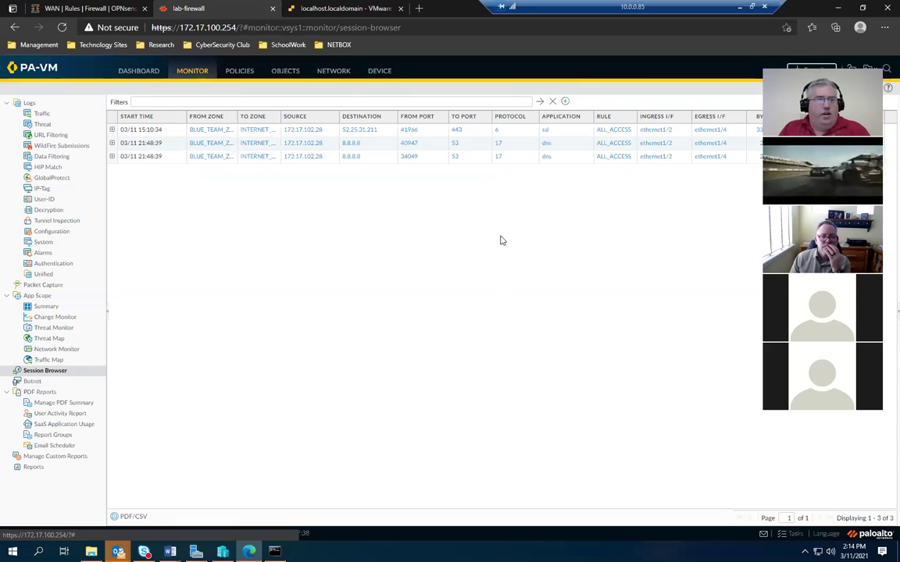
left_click(154, 72)
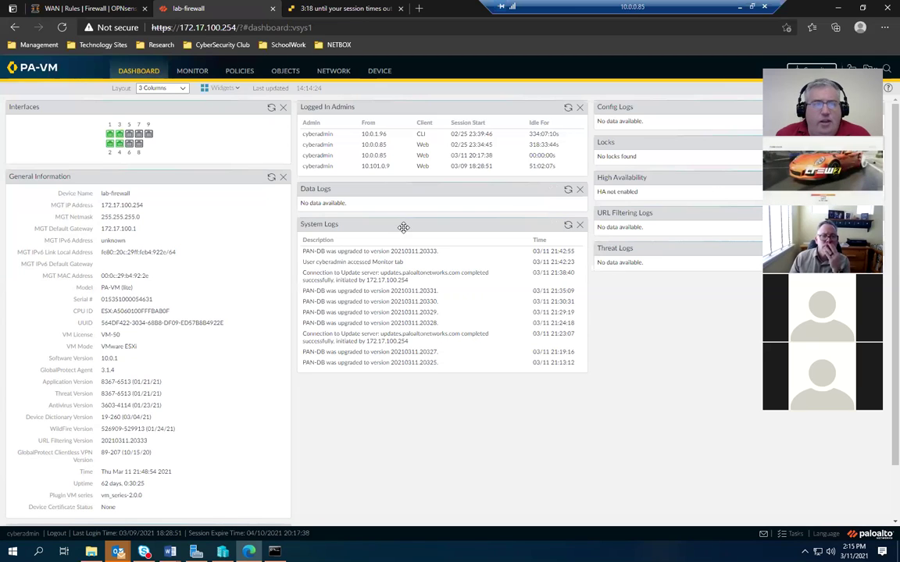
Start a commit from the security policy rules, compare it with committing only one administrator's changes, and choose Commit All Changes.
left_click(236, 71)
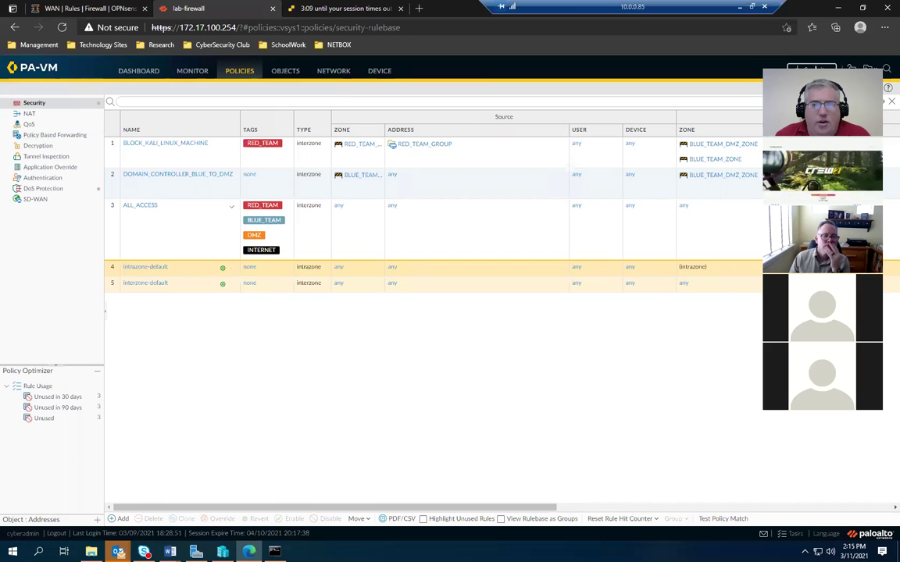
left_click(810, 68)
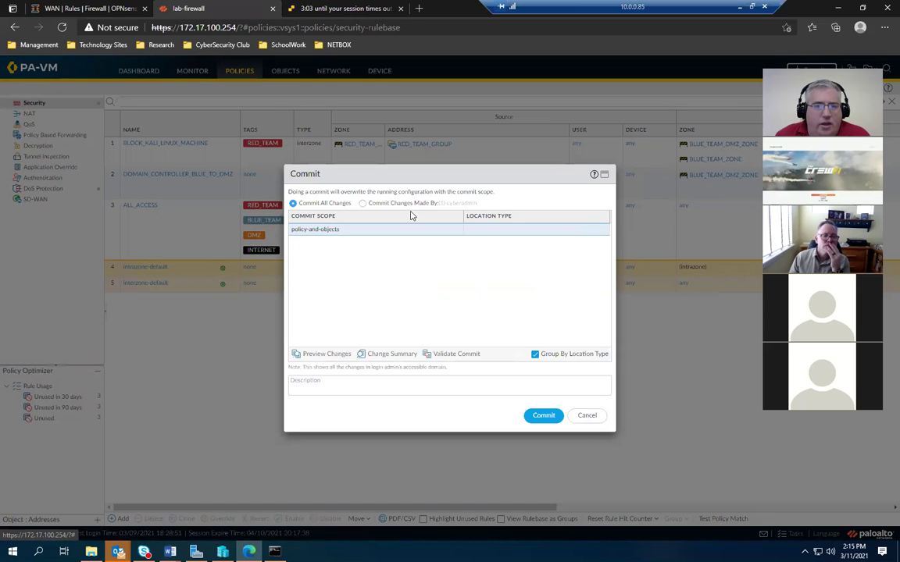
left_click(365, 204)
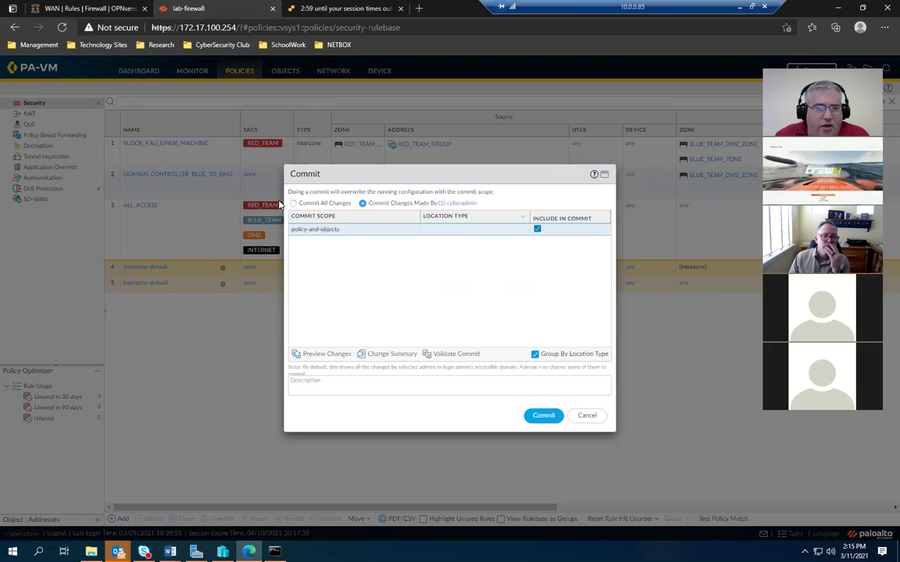
left_click(294, 203)
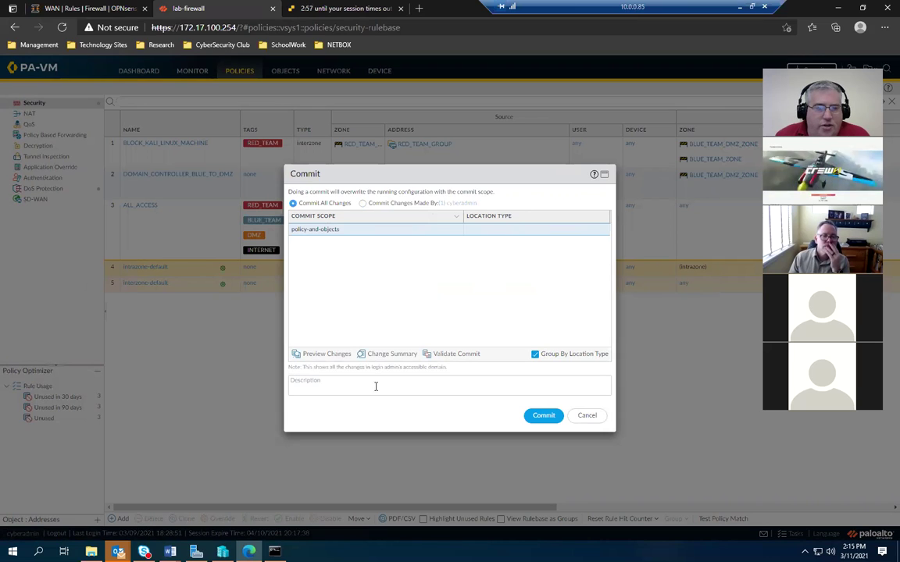
Preview the running and candidate configuration differences with 10 lines of context, and commit all changes.
left_click(326, 354)
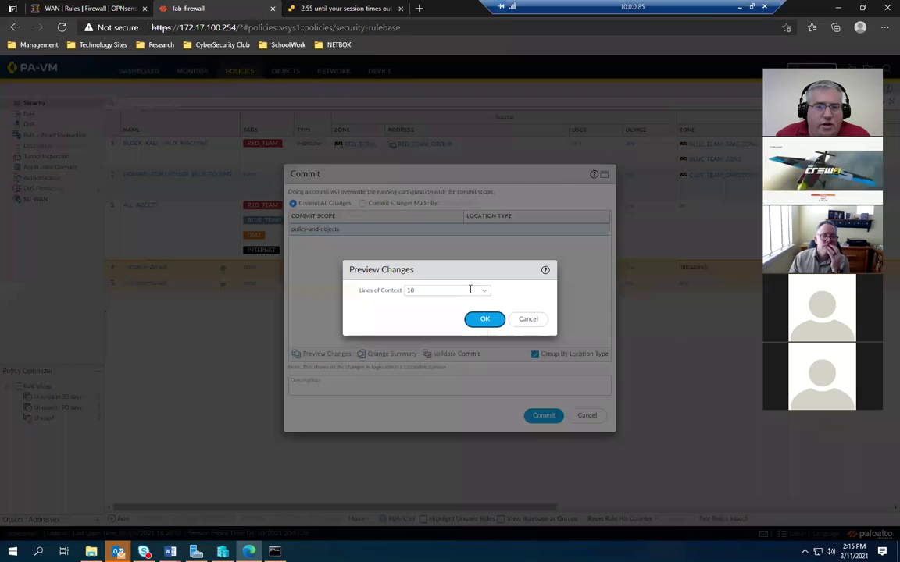
left_click(482, 321)
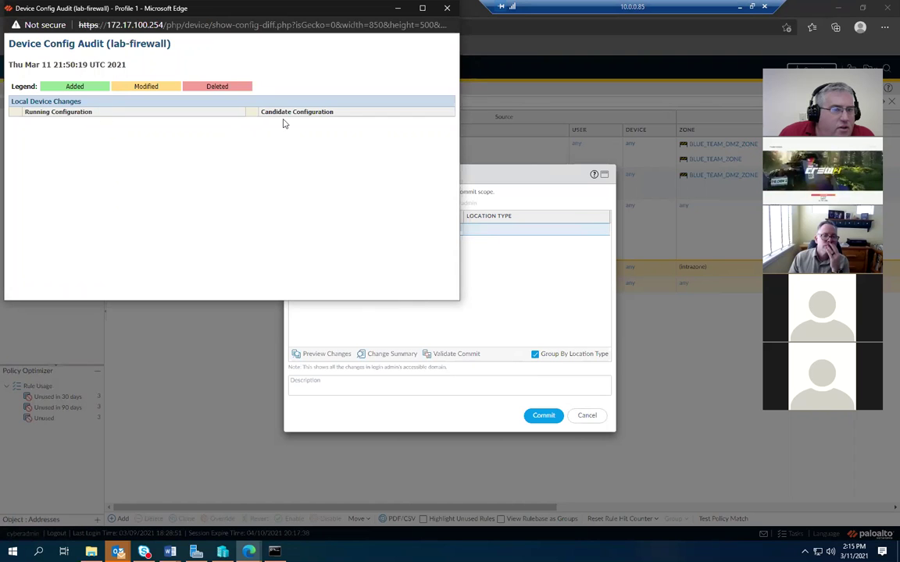
left_click(532, 278)
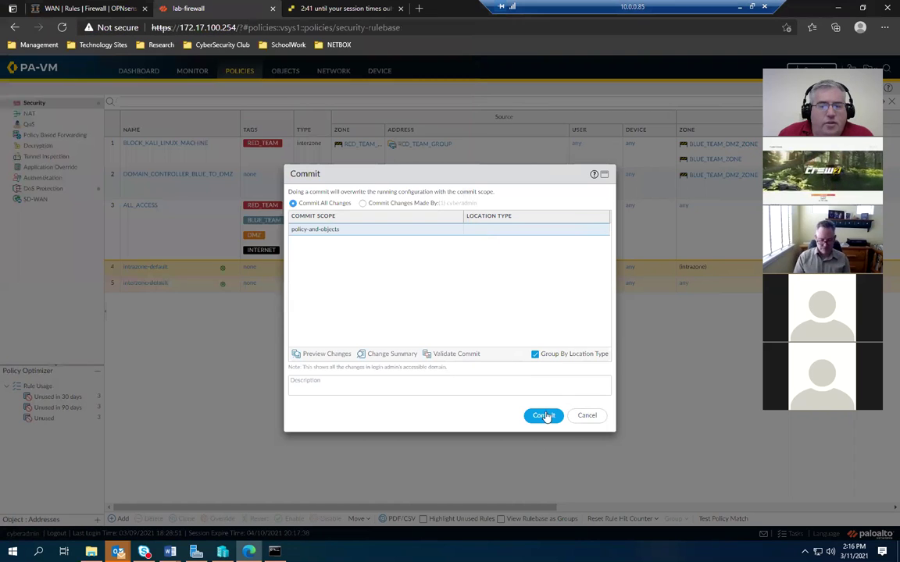
left_click(544, 415)
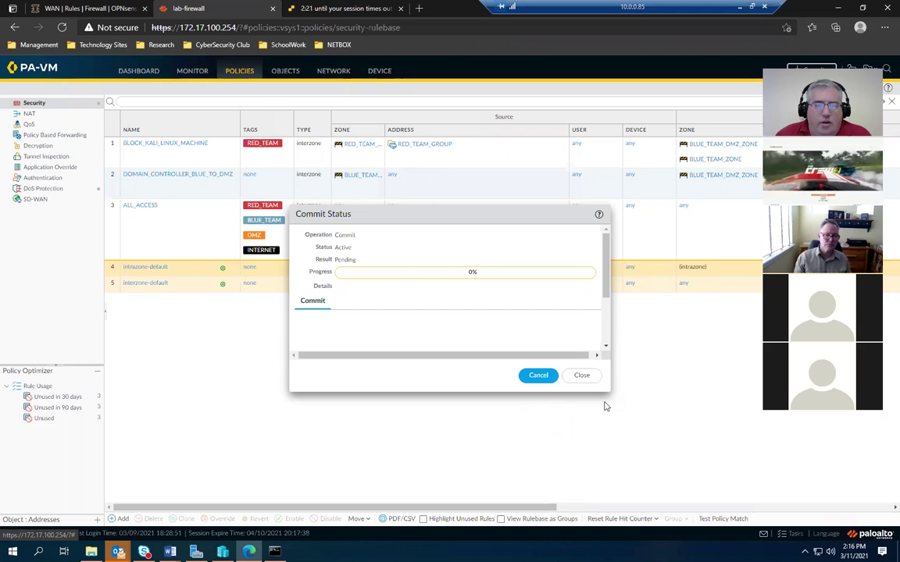
left_click(582, 376)
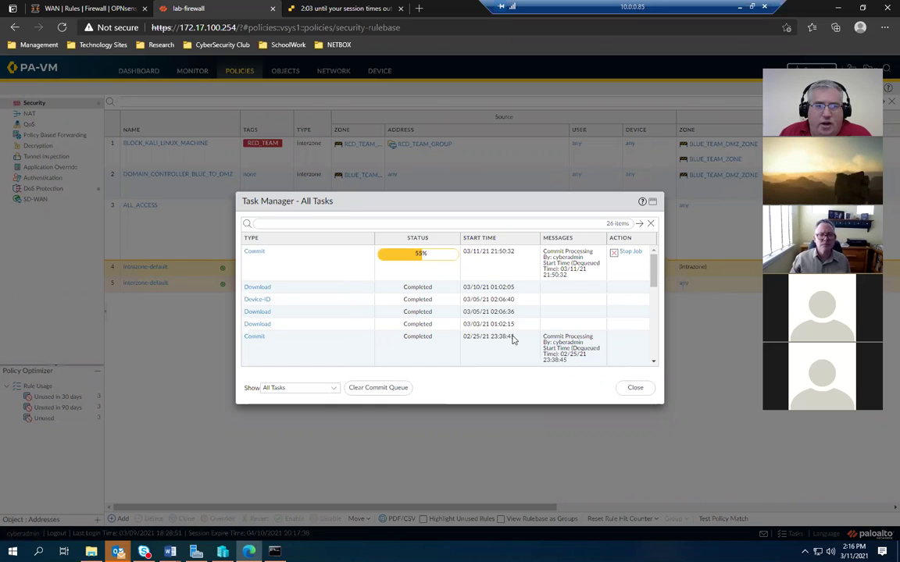
Examine the running commit job and the earlier commit, download and Device-ID tasks in the Task Manager, and close it.
scroll(373, 311, "down", 1)
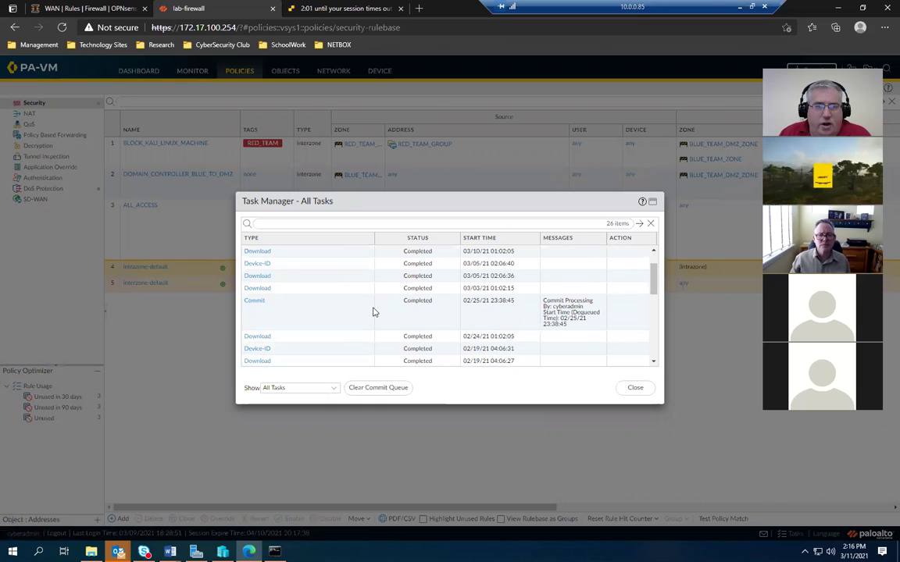
scroll(283, 289, "up", 1)
scroll(254, 285, "down", 1)
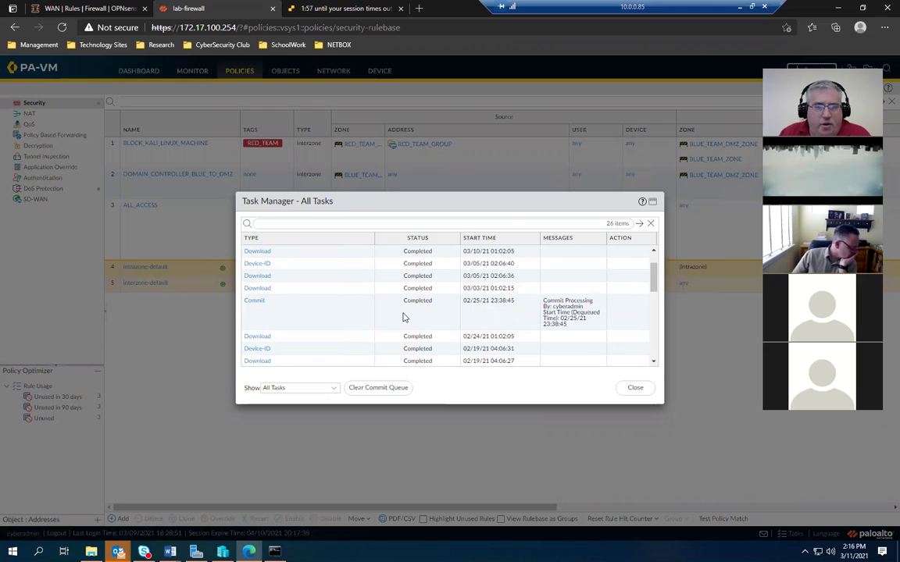
scroll(377, 303, "down", 3)
scroll(293, 321, "down", 1)
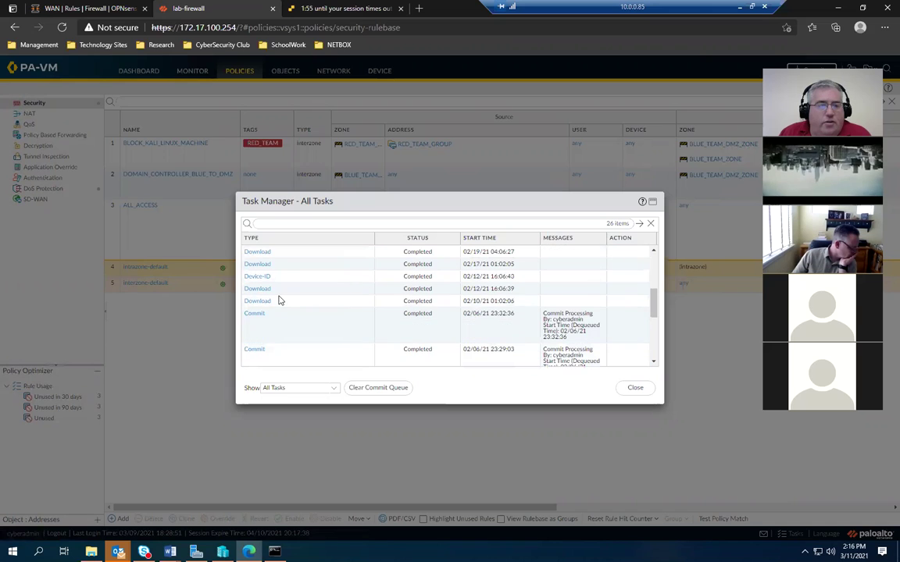
scroll(285, 306, "down", 3)
scroll(298, 290, "up", 2)
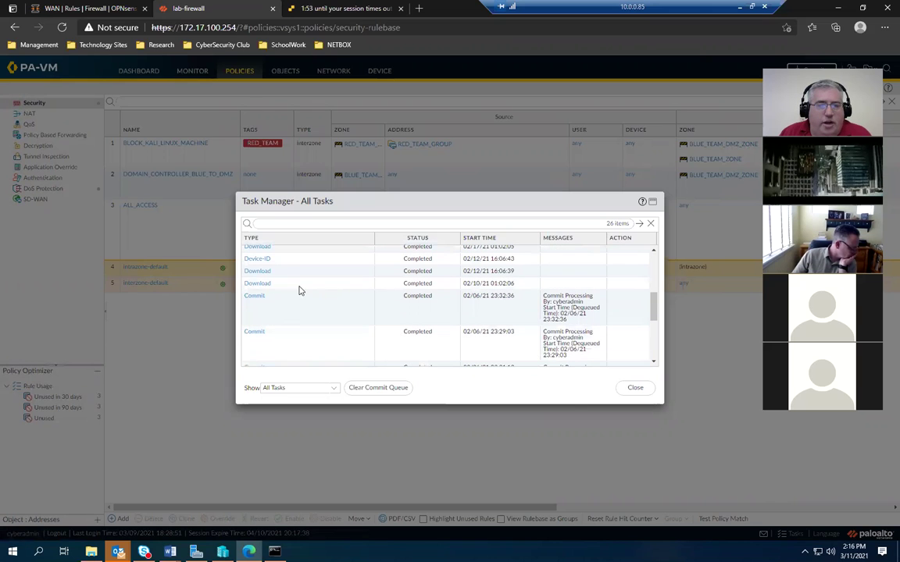
scroll(279, 287, "up", 3)
scroll(279, 287, "up", 1)
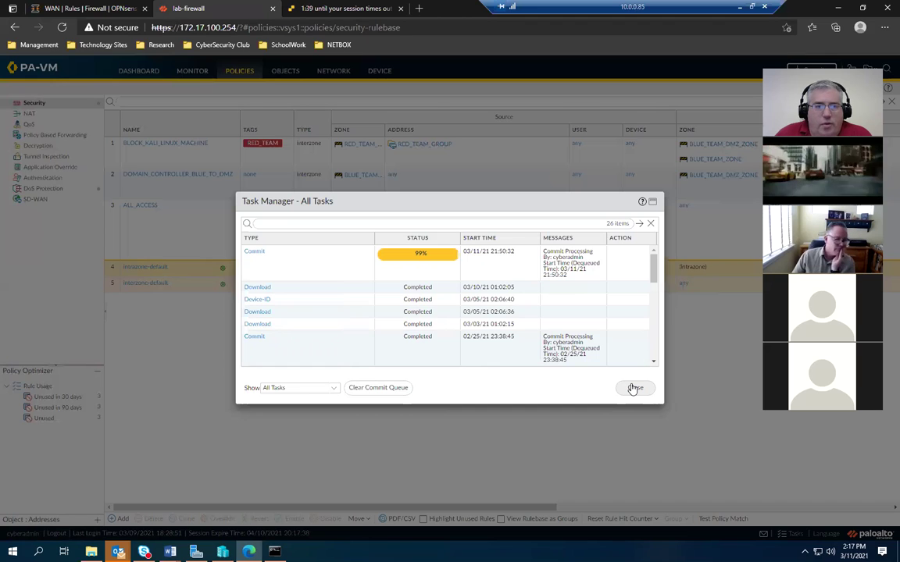
left_click(634, 388)
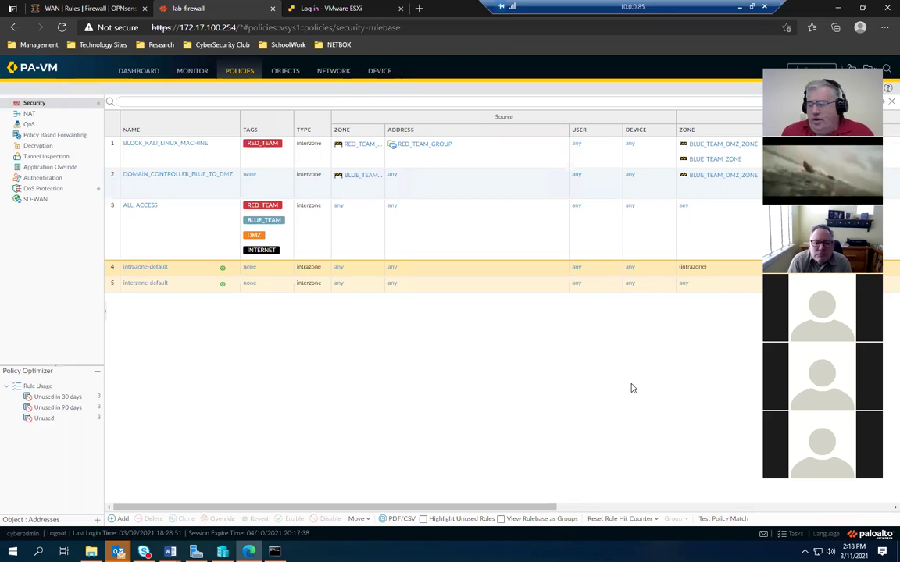
Disconnect the remote desktop session to 10.0.0.85.
left_click(764, 7)
left_click(483, 300)
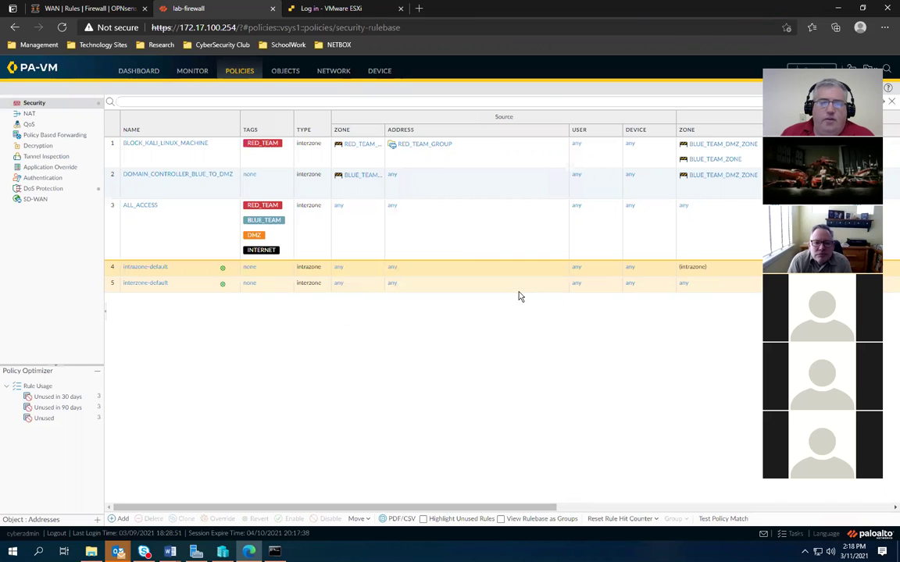